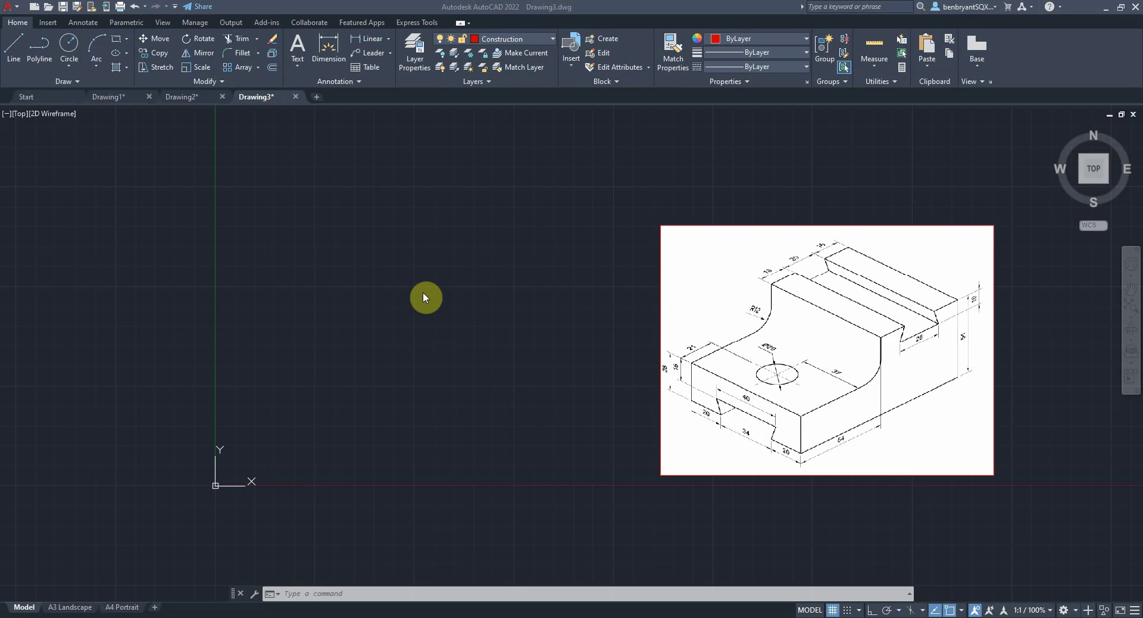
Keep Construction as the current layer and set length precision to 0.00 in Drawing Units
{"action": "left_click", "coordinate": [511, 42]}
{"action": "left_click", "coordinate": [502, 81]}
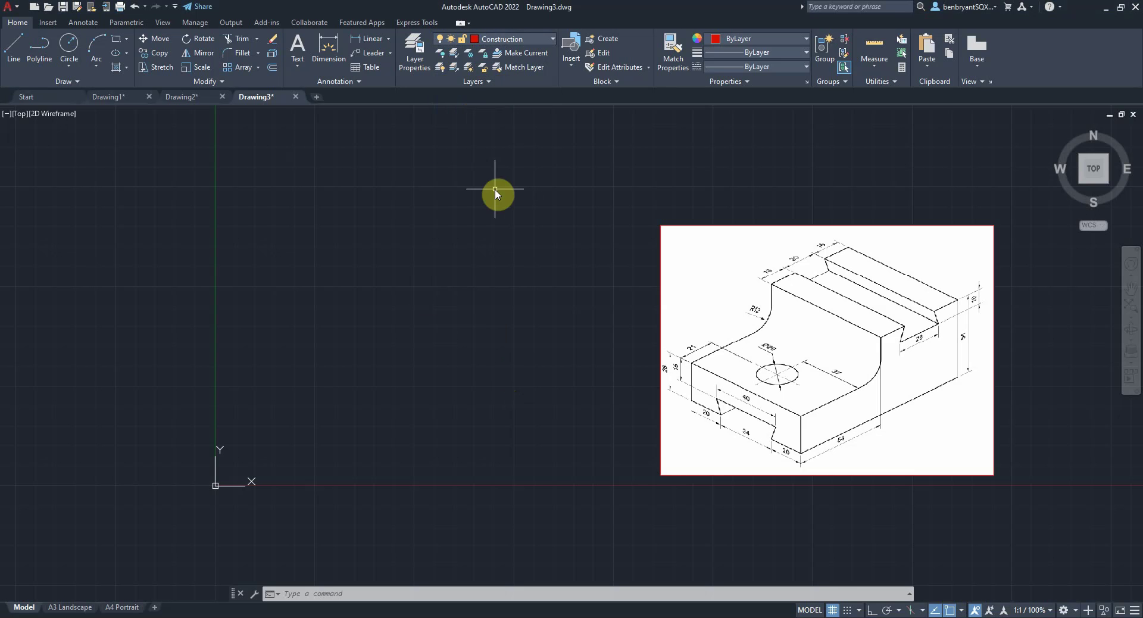
{"action": "type", "text": "units"}
{"action": "key", "text": "Return"}
{"action": "left_click", "coordinate": [505, 280]}
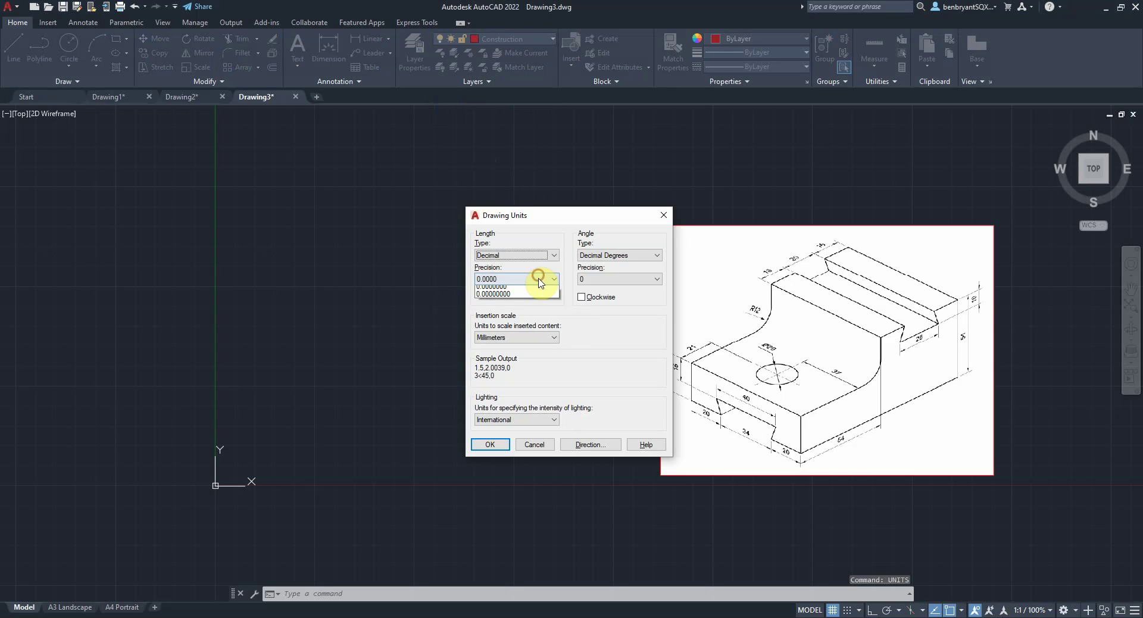
{"action": "left_click", "coordinate": [497, 303]}
{"action": "left_click", "coordinate": [487, 444]}
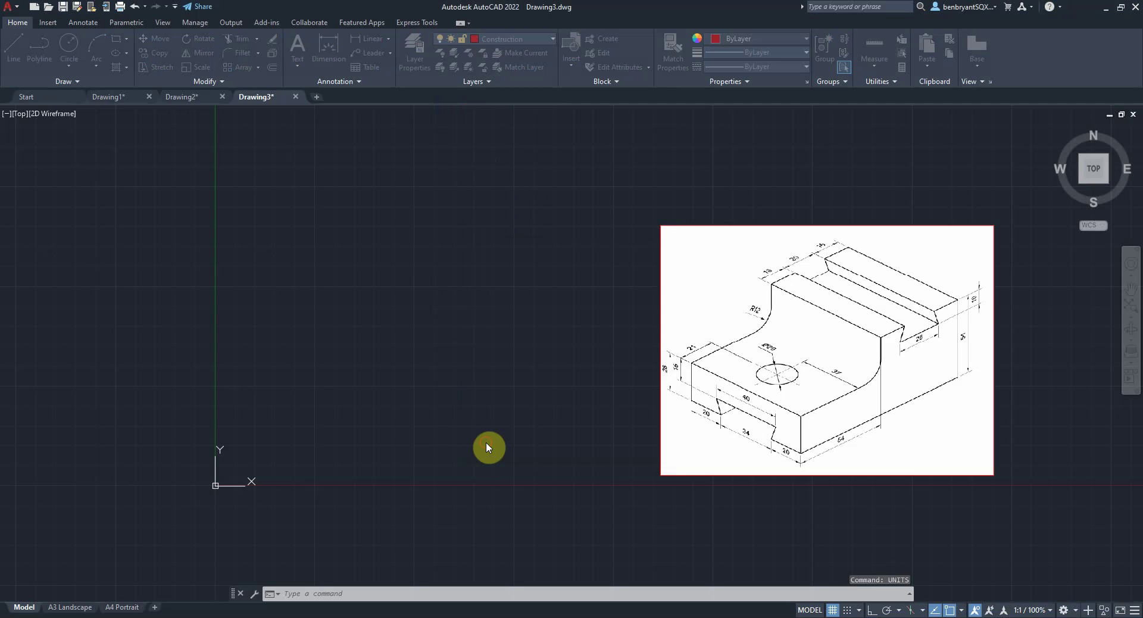
Place horizontal and vertical construction lines through the origin 0,0 with XLINE
{"action": "type", "text": "xline"}
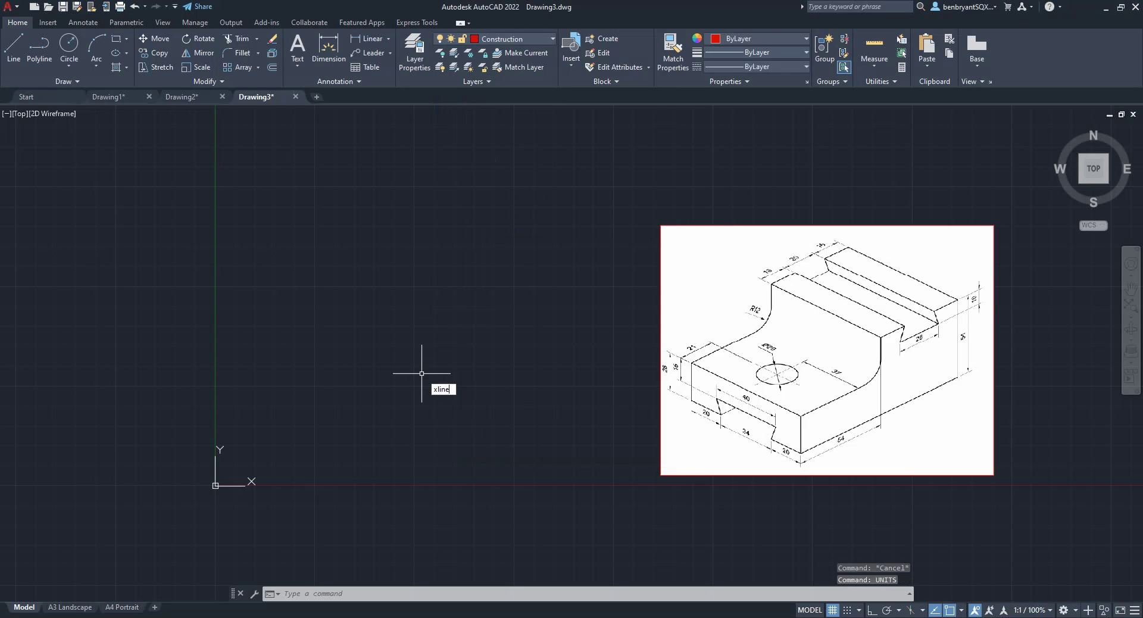
{"action": "key", "text": "Return"}
{"action": "type", "text": "0,0"}
{"action": "key", "text": "Return"}
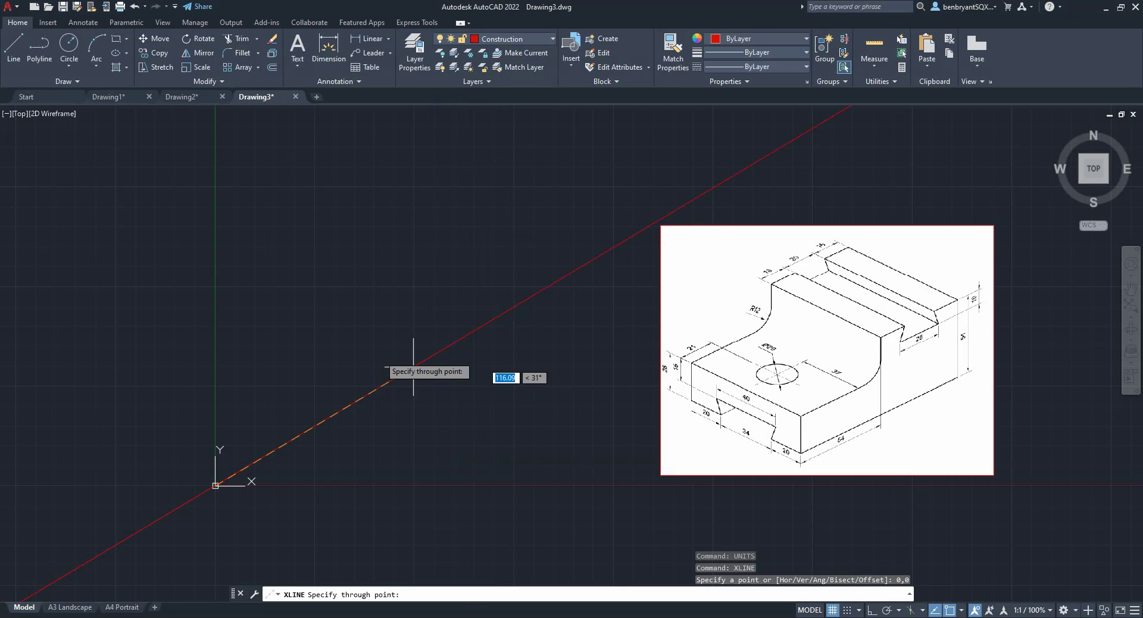
{"action": "key", "text": "F8"}
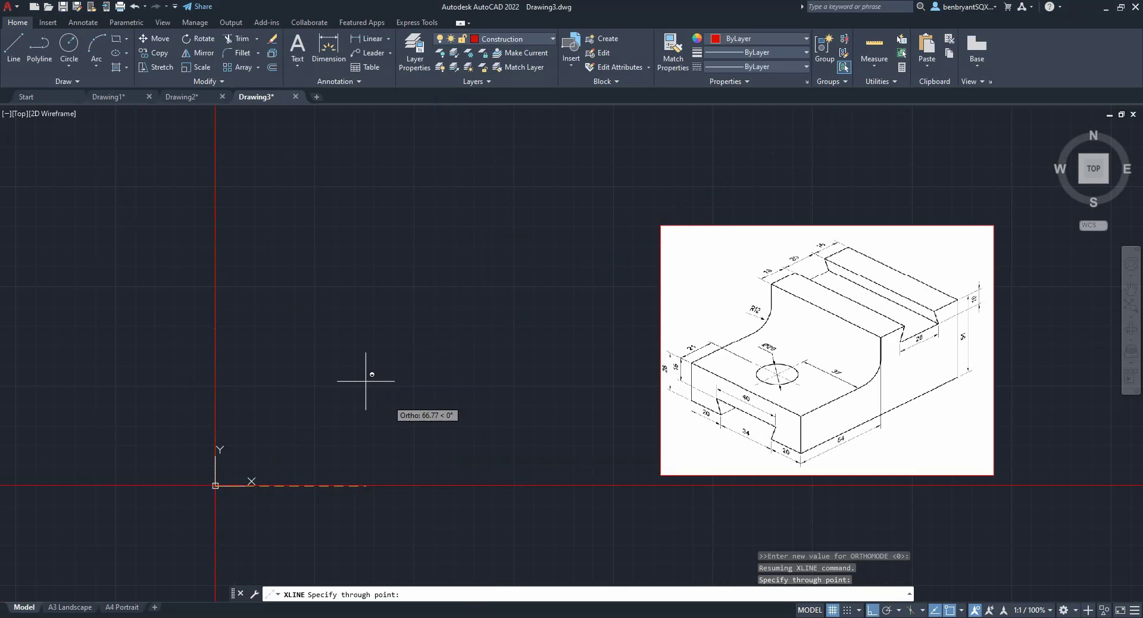
{"action": "key", "text": "F8"}
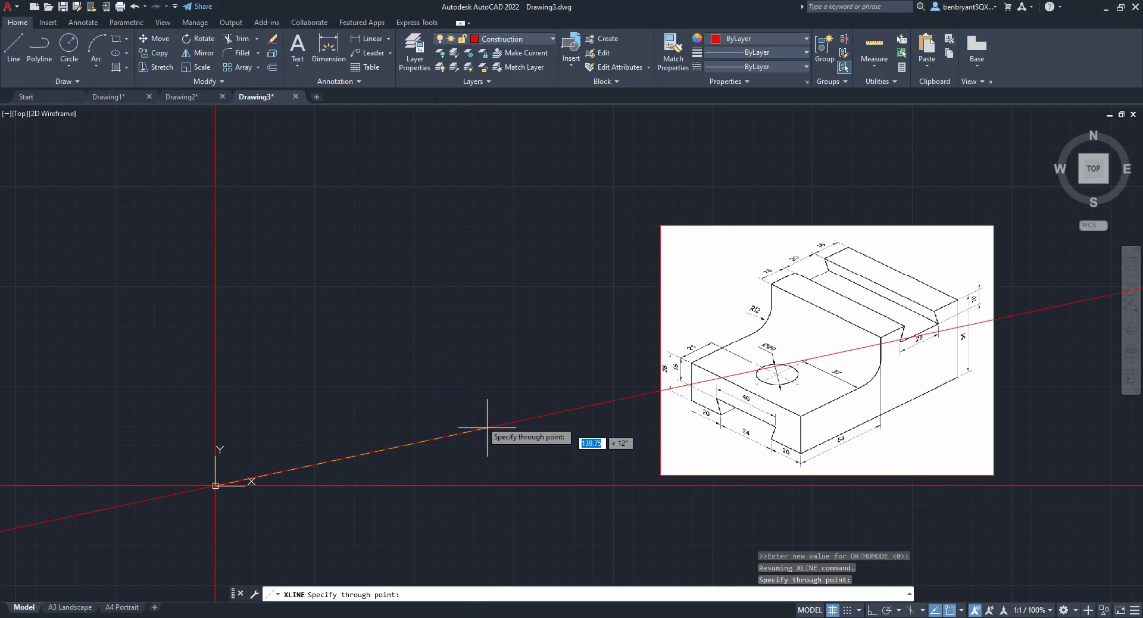
{"action": "key", "text": "Escape"}
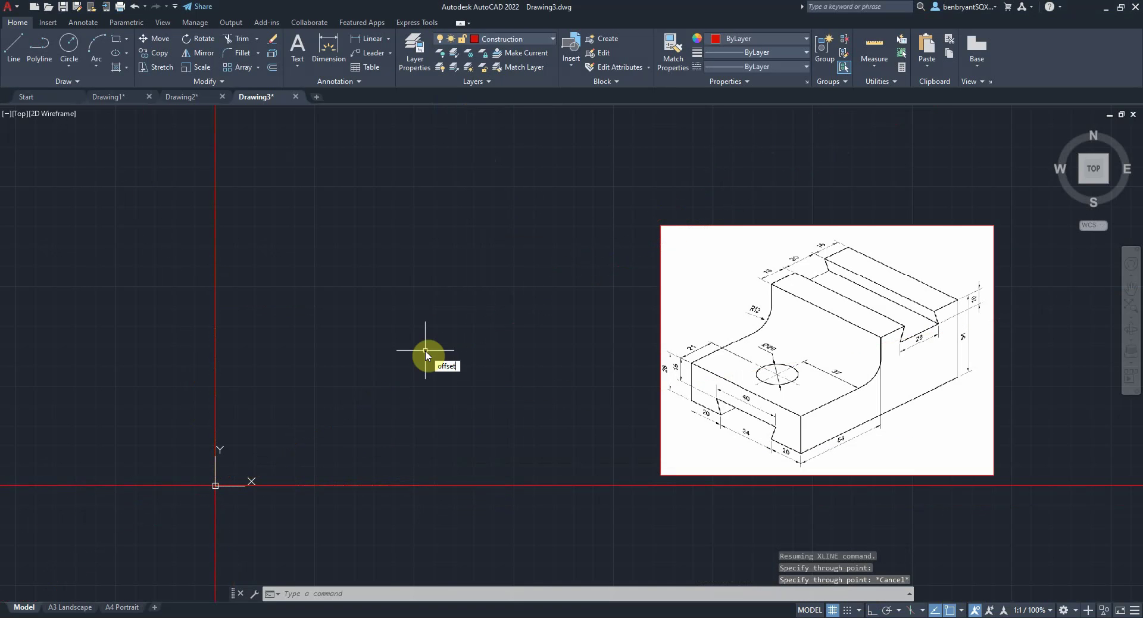
Offset the vertical origin construction line 20 units to the right
{"action": "key", "text": "Return"}
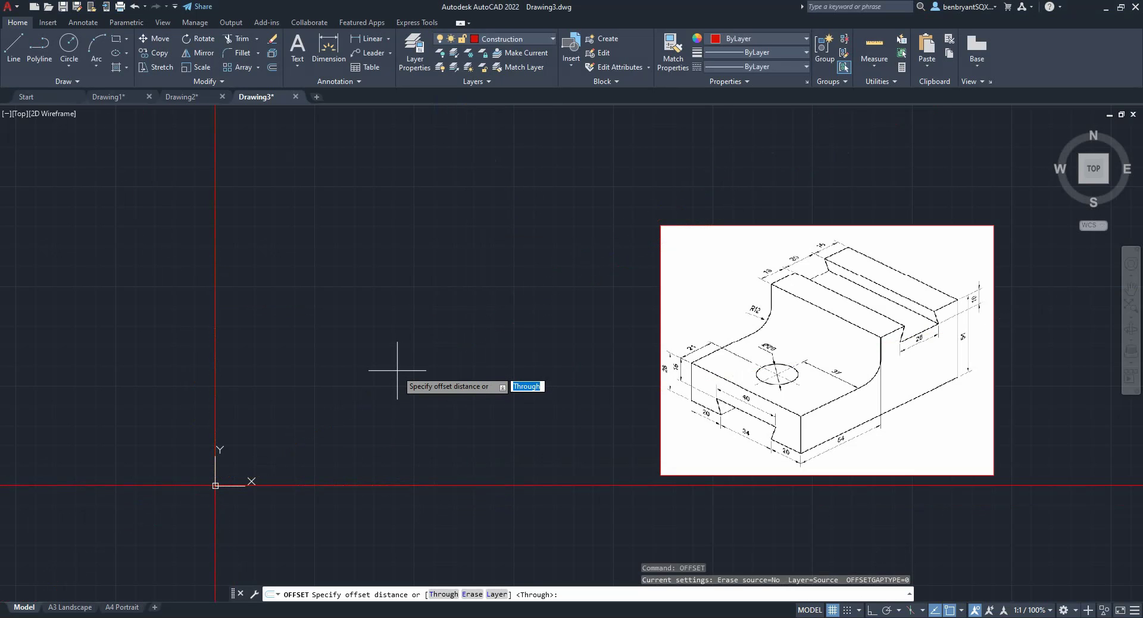
{"action": "type", "text": "20"}
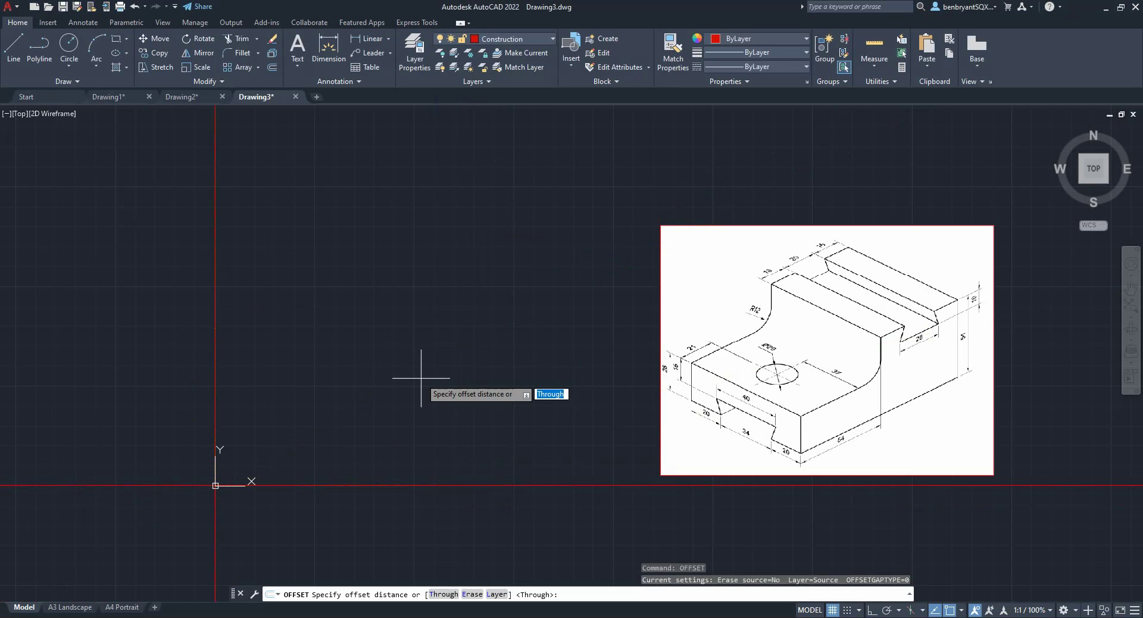
{"action": "key", "text": "Return"}
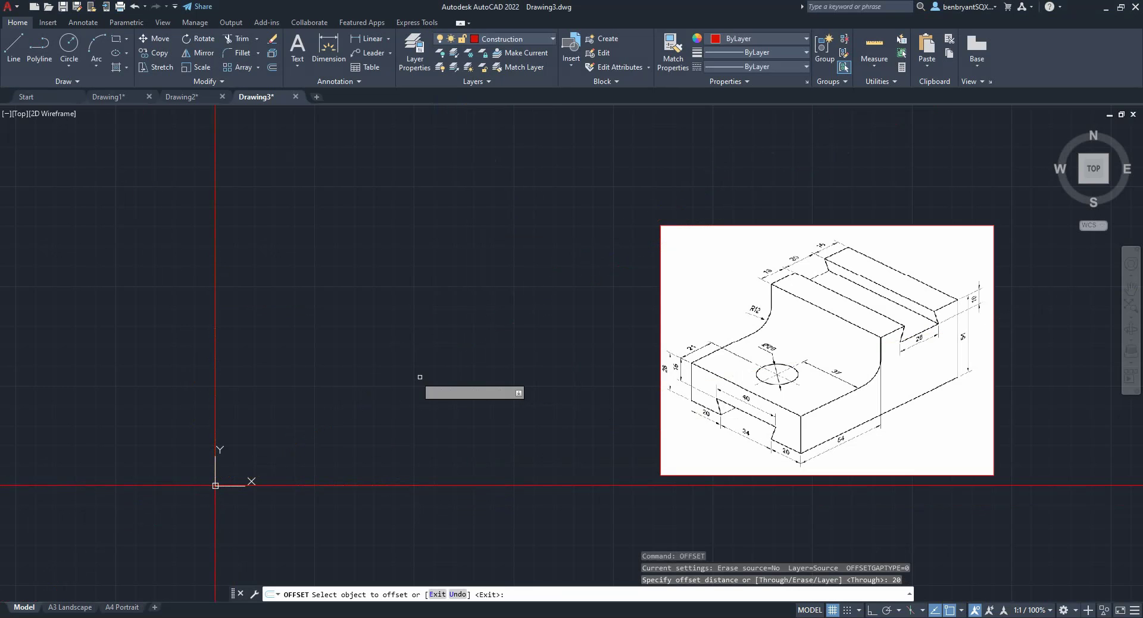
{"action": "left_click", "coordinate": [215, 347]}
{"action": "left_click", "coordinate": [331, 361]}
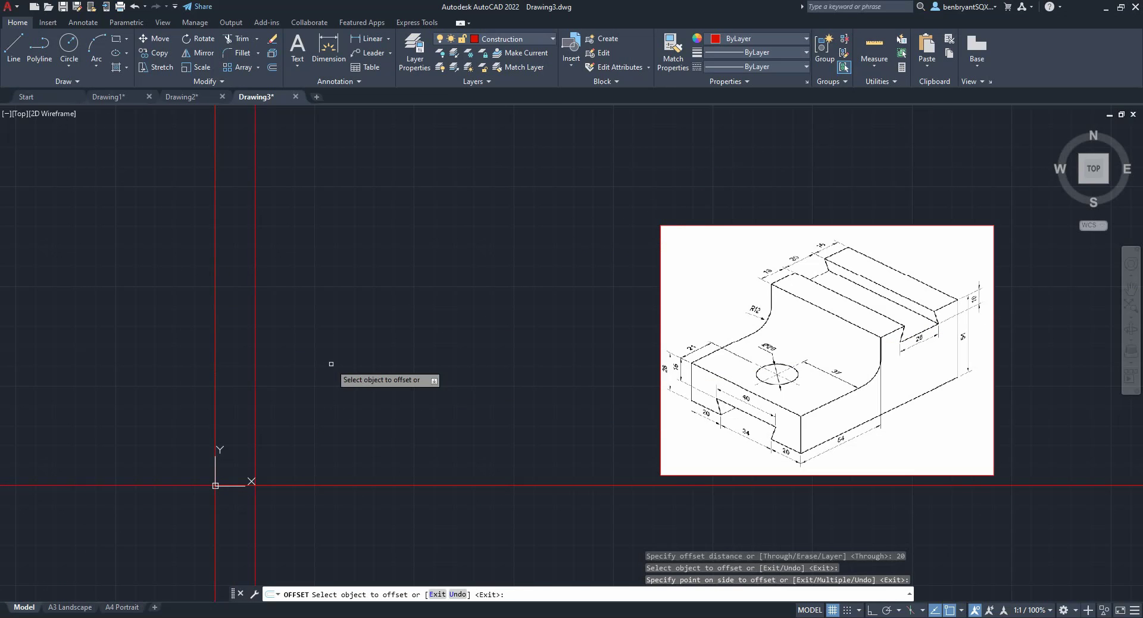
{"action": "key", "text": "Return"}
Add two more vertical lines, offset 34 and then 20 units further right
{"action": "key", "text": "Return"}
{"action": "type", "text": "34"}
{"action": "key", "text": "Return"}
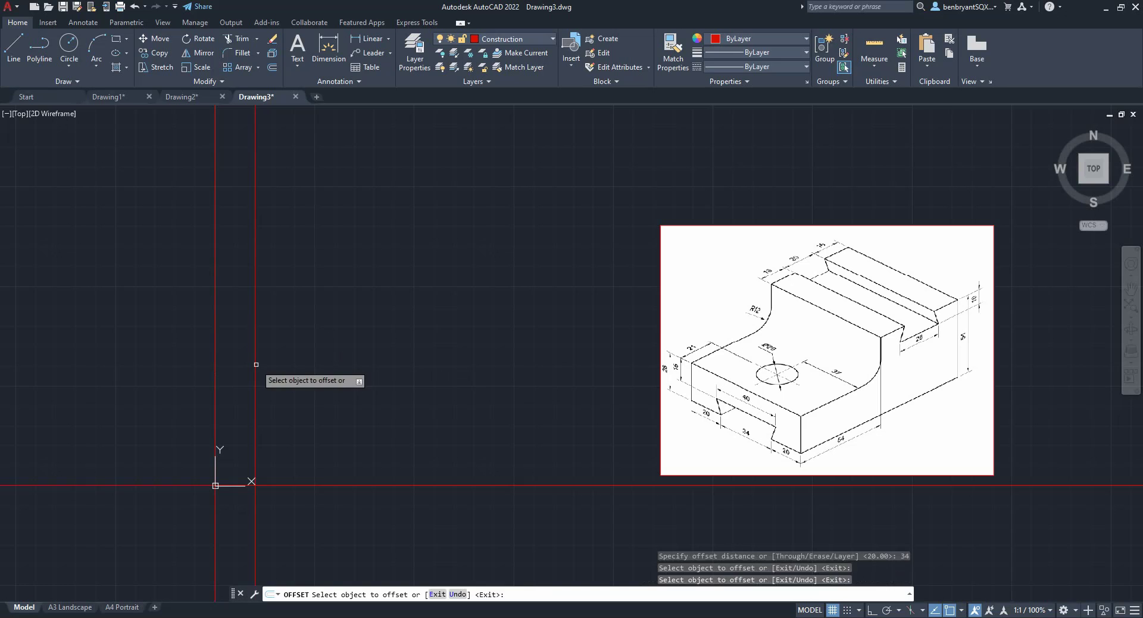
{"action": "left_click", "coordinate": [256, 363]}
{"action": "left_click", "coordinate": [300, 370]}
{"action": "key", "text": "Return"}
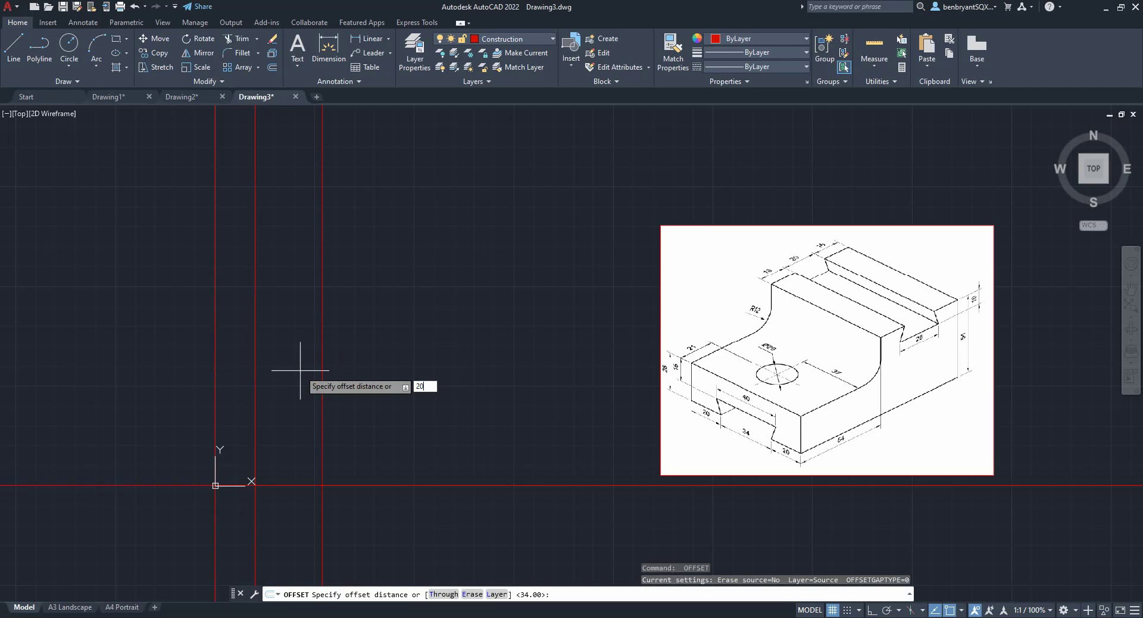
{"action": "type", "text": "20"}
{"action": "key", "text": "Return"}
{"action": "left_click", "coordinate": [322, 378]}
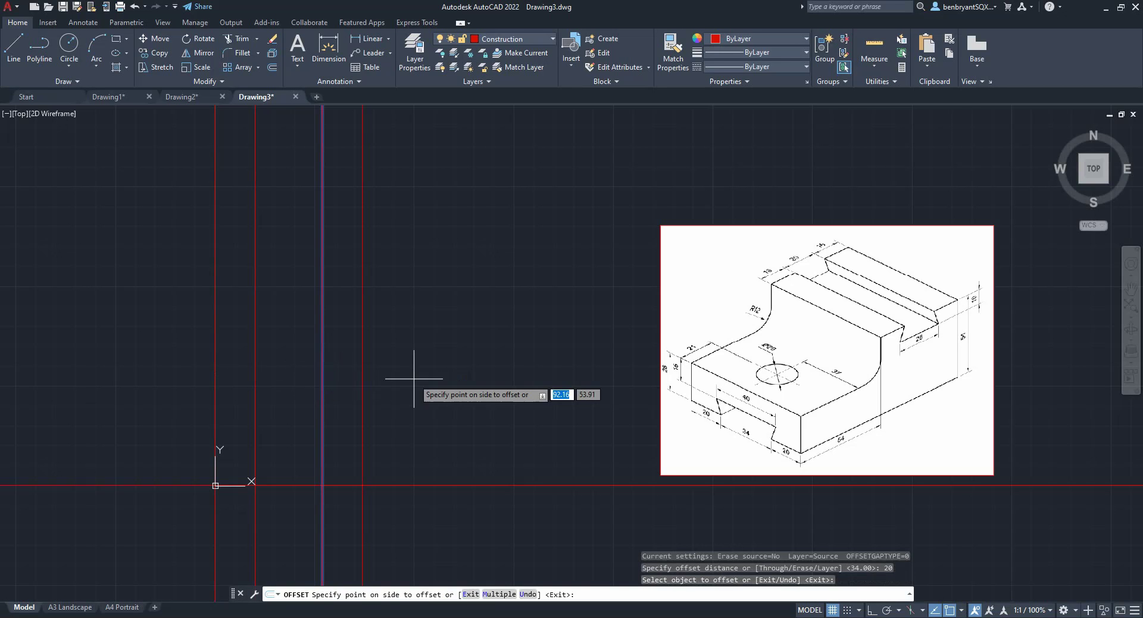
{"action": "left_click", "coordinate": [415, 378]}
{"action": "key", "text": "Escape"}
{"action": "key", "text": "Return"}
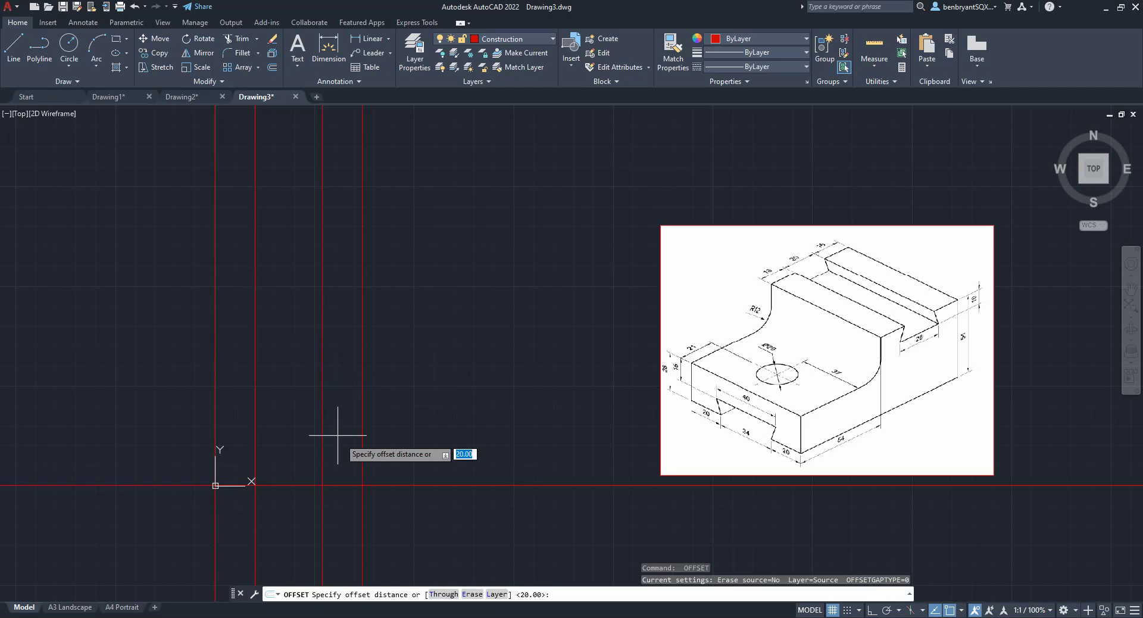
Offset the horizontal origin line 54 units up, then that new line 16 higher
{"action": "type", "text": "54"}
{"action": "key", "text": "Return"}
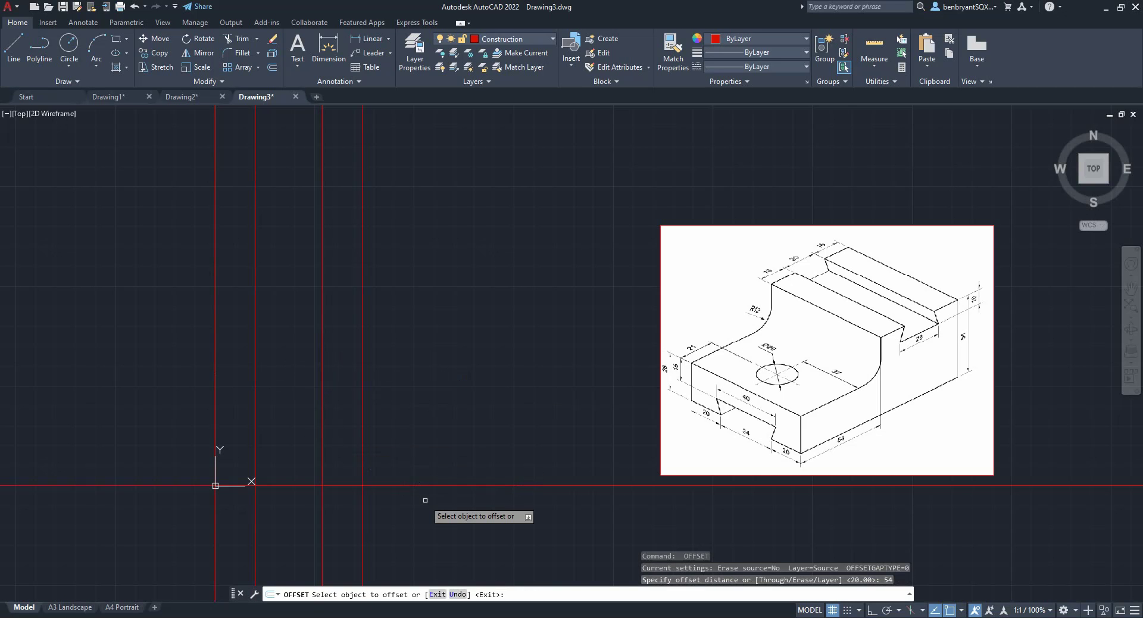
{"action": "left_click", "coordinate": [424, 485]}
{"action": "left_click", "coordinate": [431, 468]}
{"action": "key", "text": "Escape"}
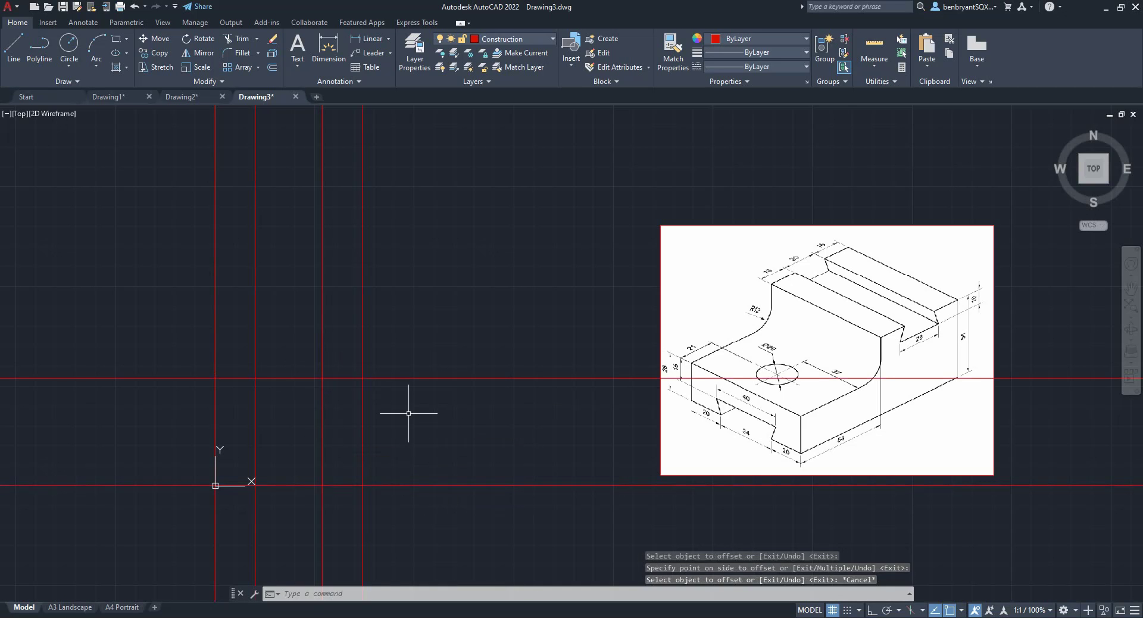
{"action": "key", "text": "Return"}
{"action": "type", "text": "16"}
{"action": "key", "text": "Return"}
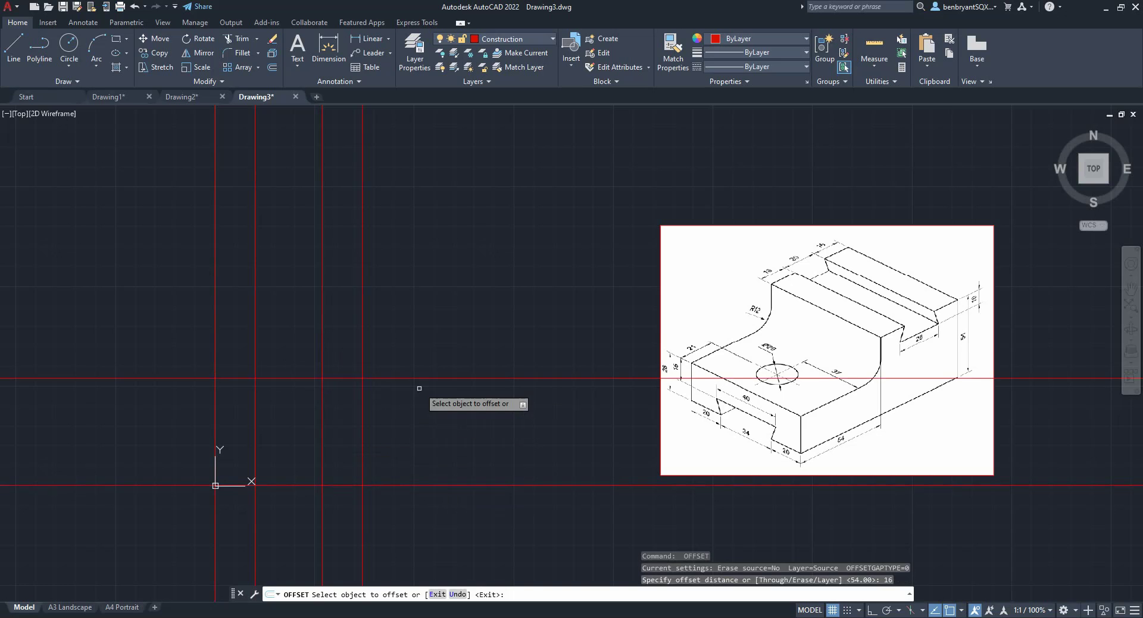
{"action": "left_click", "coordinate": [428, 378]}
{"action": "left_click", "coordinate": [433, 355]}
{"action": "key", "text": "Escape"}
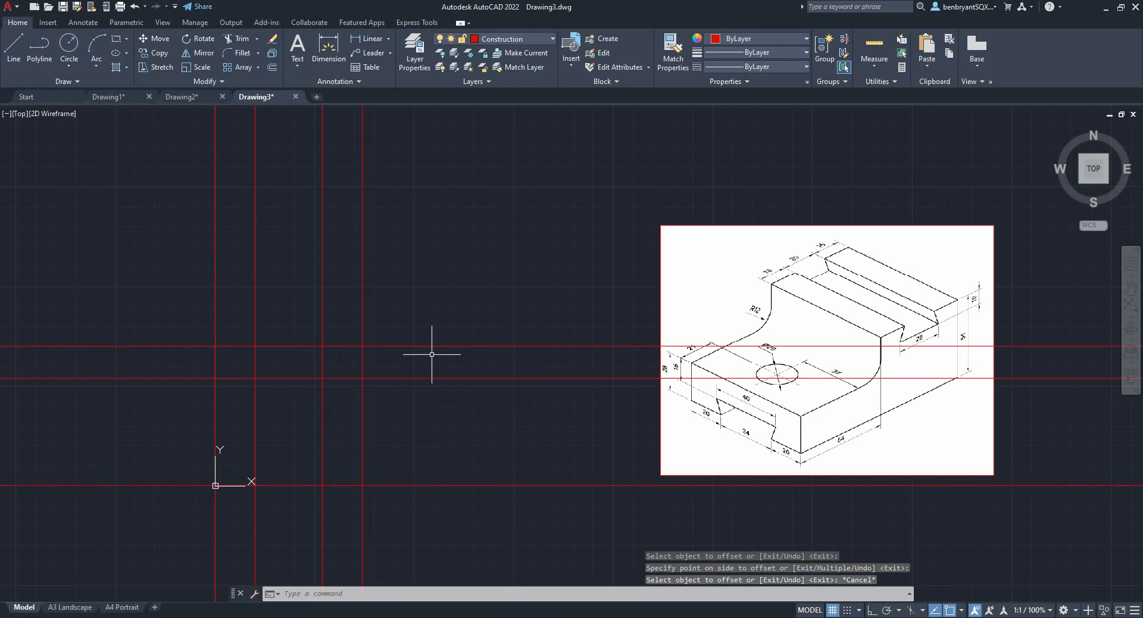
Add two more horizontal lines above, offset 20 and then 16 units upward
{"action": "key", "text": "Return"}
{"action": "left_click", "coordinate": [431, 358]}
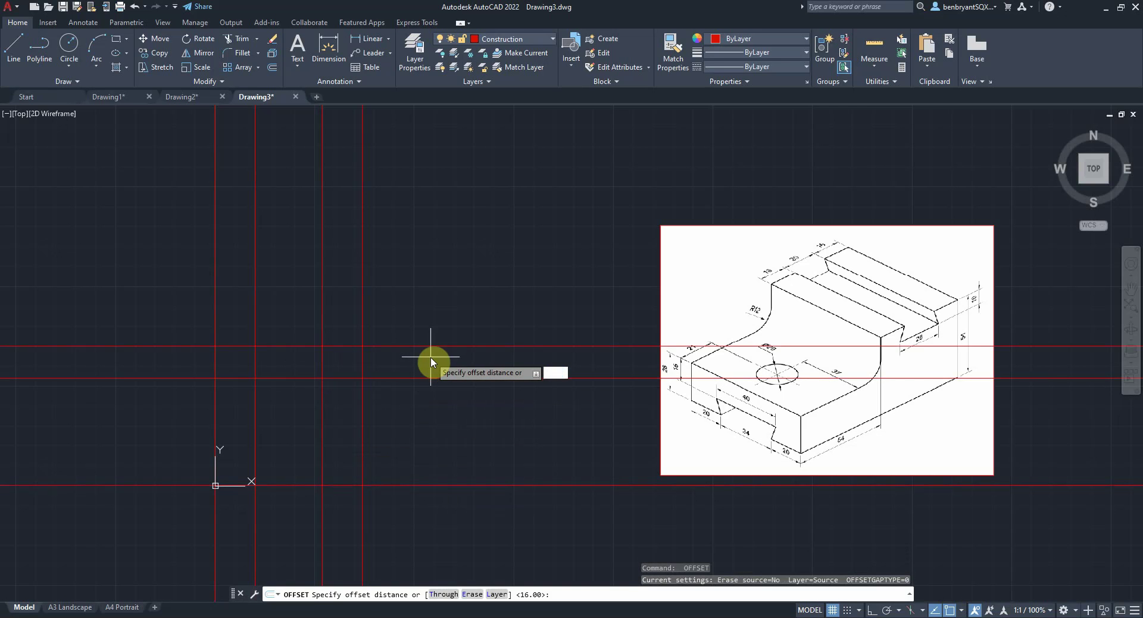
{"action": "key", "text": "Return"}
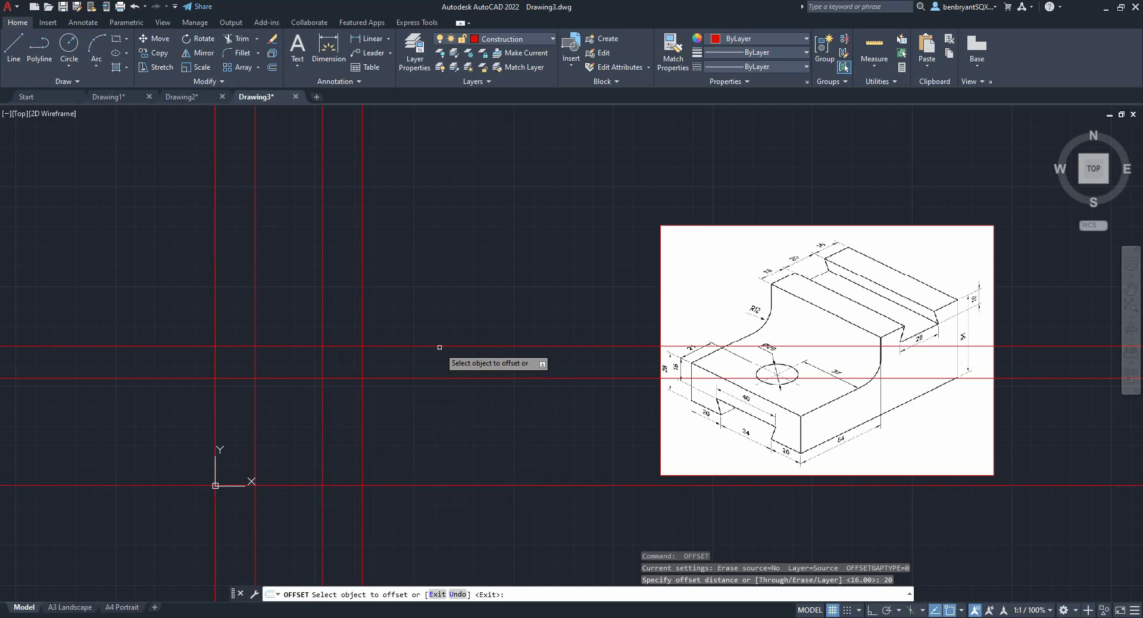
{"action": "left_click", "coordinate": [439, 346]}
{"action": "left_click", "coordinate": [447, 321]}
{"action": "key", "text": "Return"}
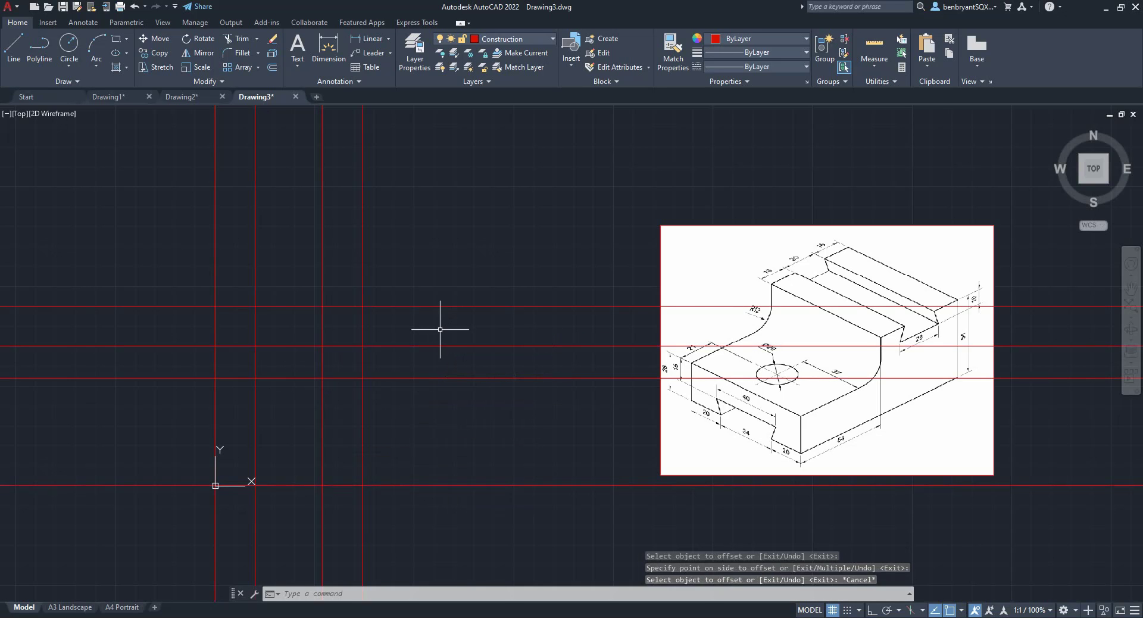
{"action": "right_click", "coordinate": [441, 329]}
{"action": "type", "text": "16"}
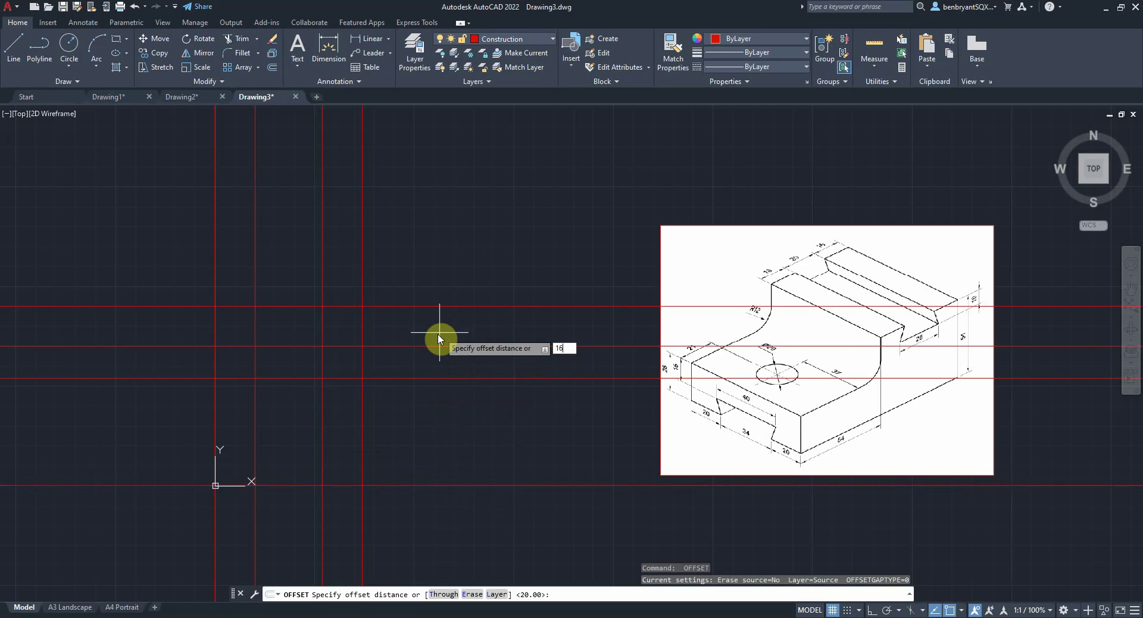
{"action": "key", "text": "Return"}
{"action": "left_click", "coordinate": [463, 306]}
{"action": "left_click", "coordinate": [463, 289]}
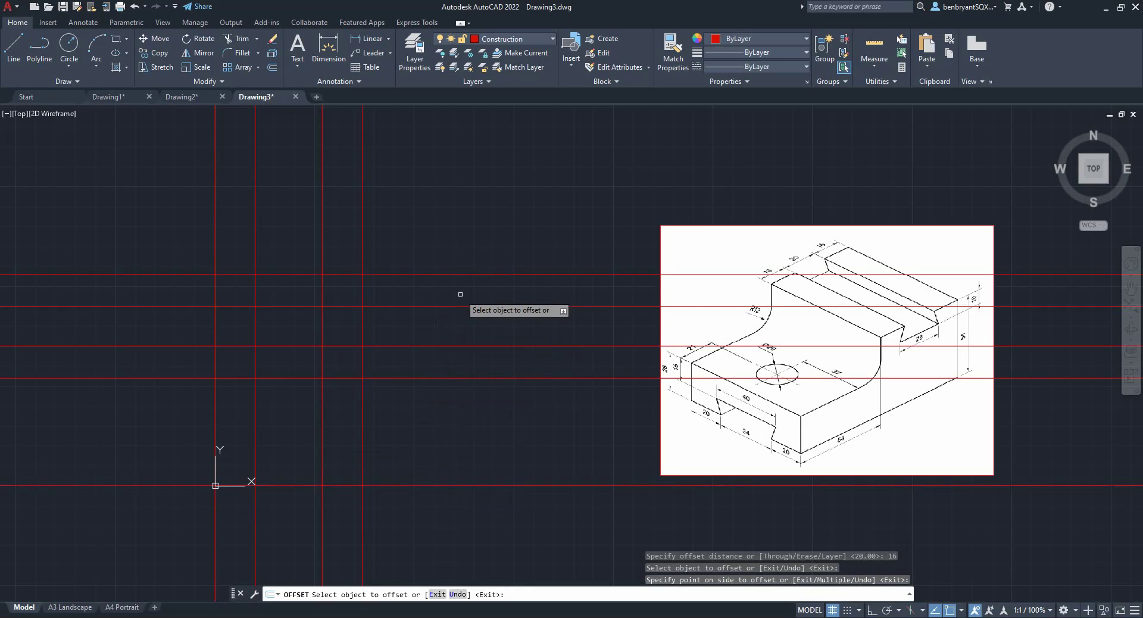
{"action": "key", "text": "Escape"}
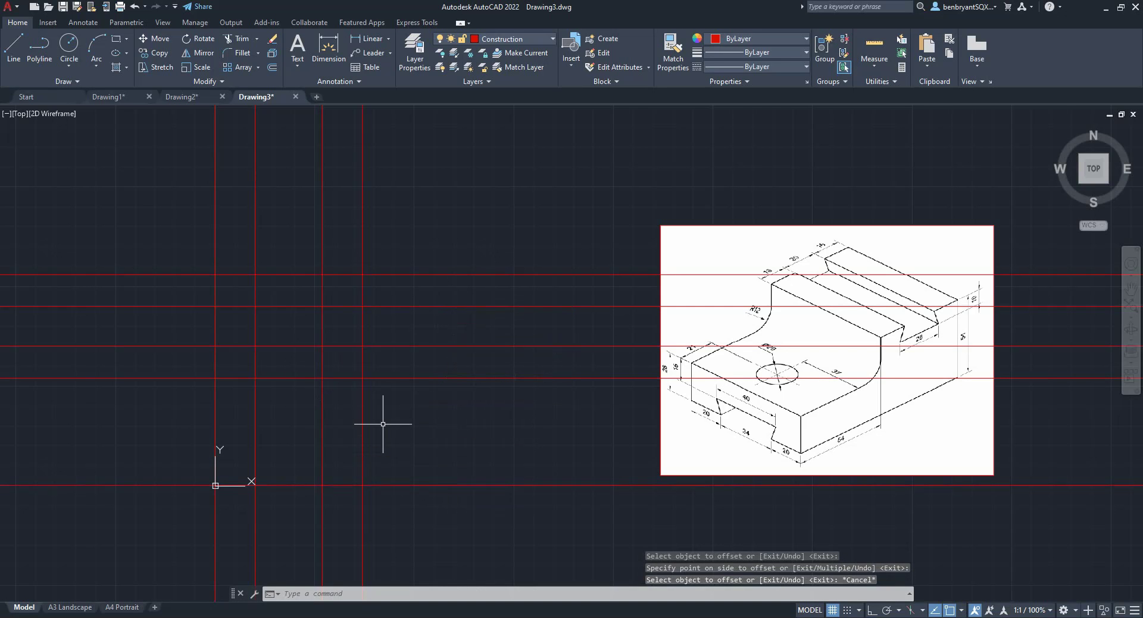
Move the reference image left beside the construction grid and pan both into view
{"action": "left_click", "coordinate": [659, 428]}
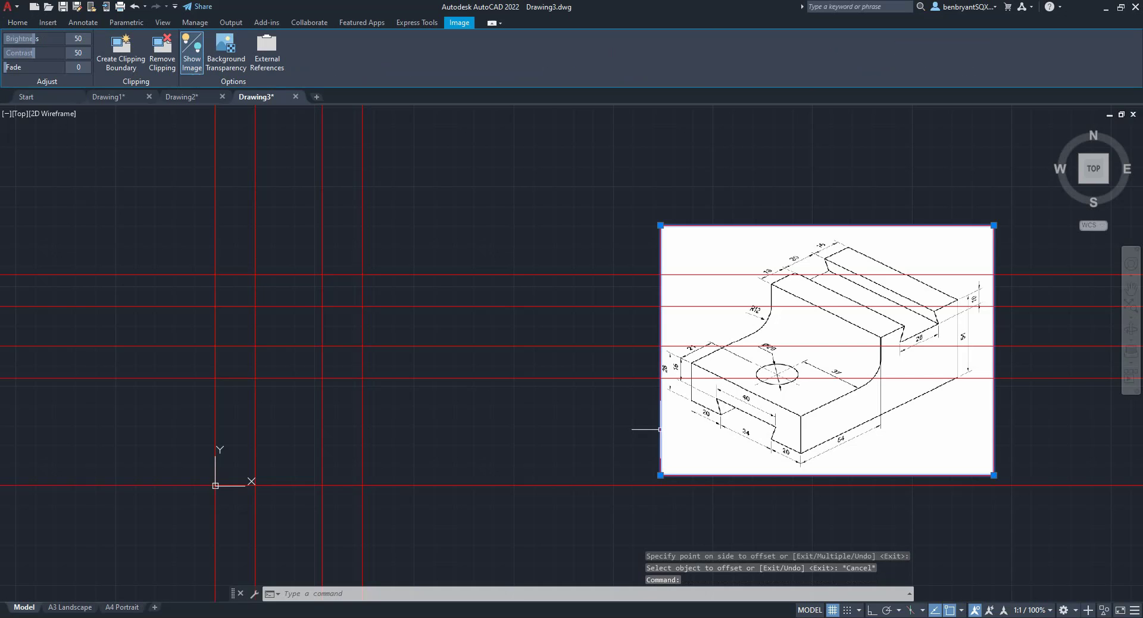
{"action": "left_click_drag", "start_coordinate": [681, 476], "coordinate": [502, 509]}
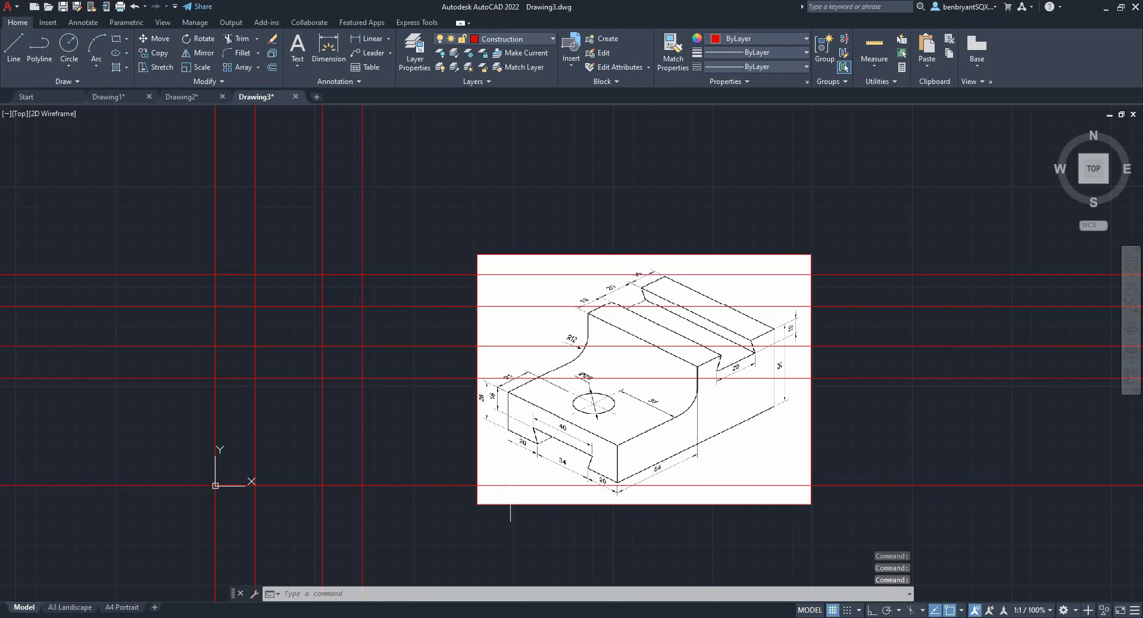
{"action": "right_click", "coordinate": [554, 257]}
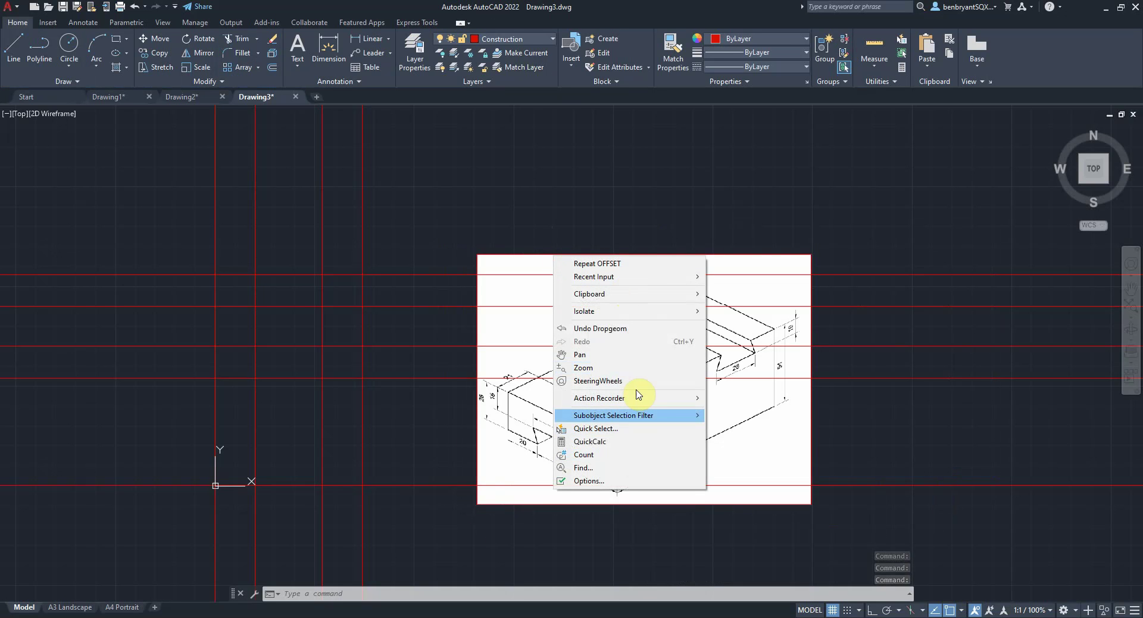
{"action": "mouse_move", "coordinate": [643, 404]}
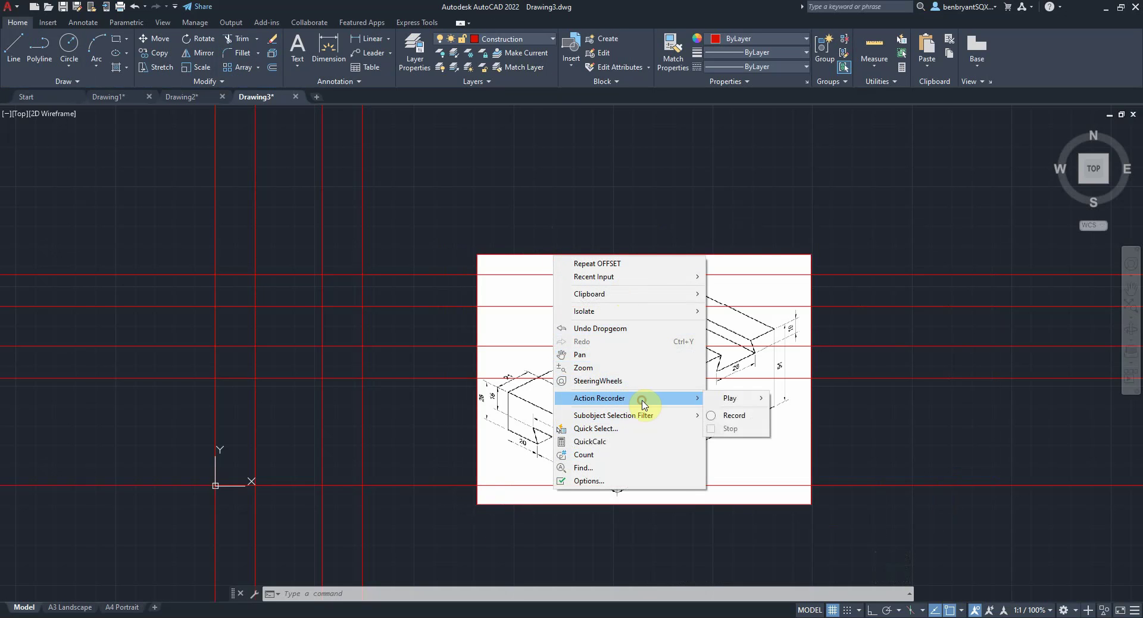
{"action": "key", "text": "Escape"}
{"action": "left_click", "coordinate": [411, 440]}
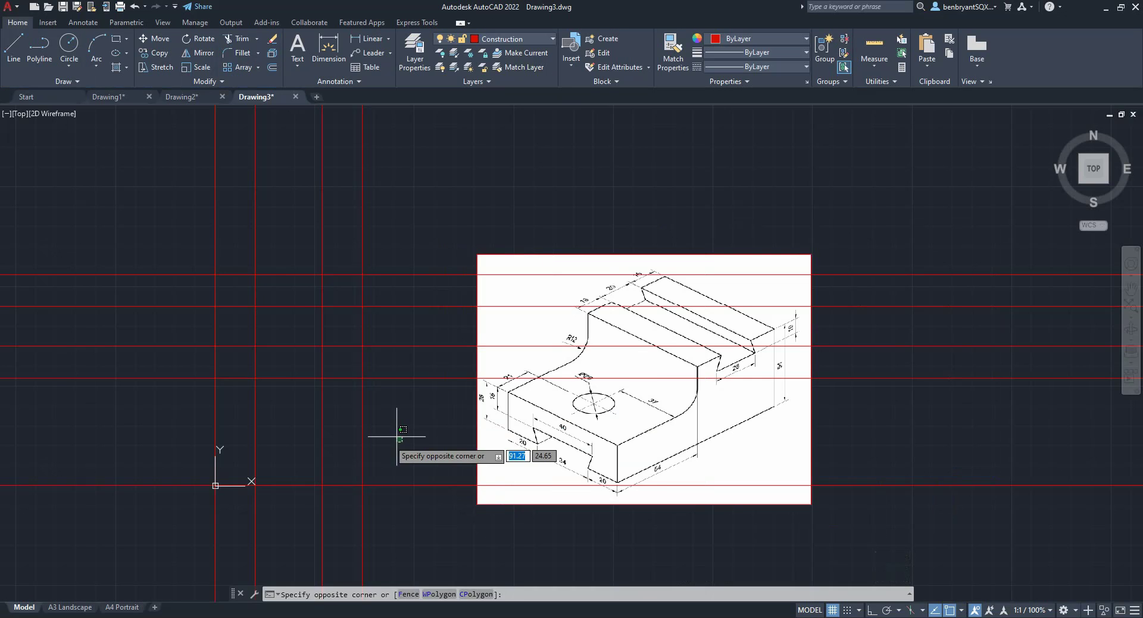
{"action": "key", "text": "Escape"}
{"action": "mouse_move", "coordinate": [411, 440]}
{"action": "middle_mouse_down"}
{"action": "mouse_move", "coordinate": [434, 442]}
{"action": "mouse_move", "coordinate": [566, 372]}
{"action": "middle_mouse_up"}
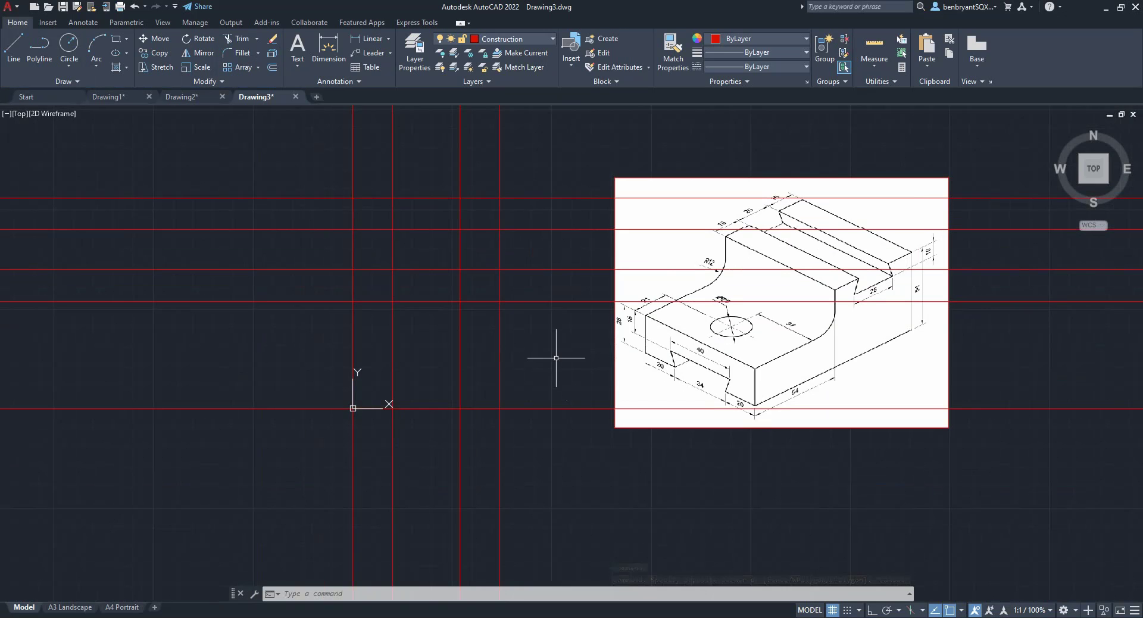
Make vision the current layer, then undo a mistaken 21-unit offset of the left line
{"action": "left_click", "coordinate": [512, 39]}
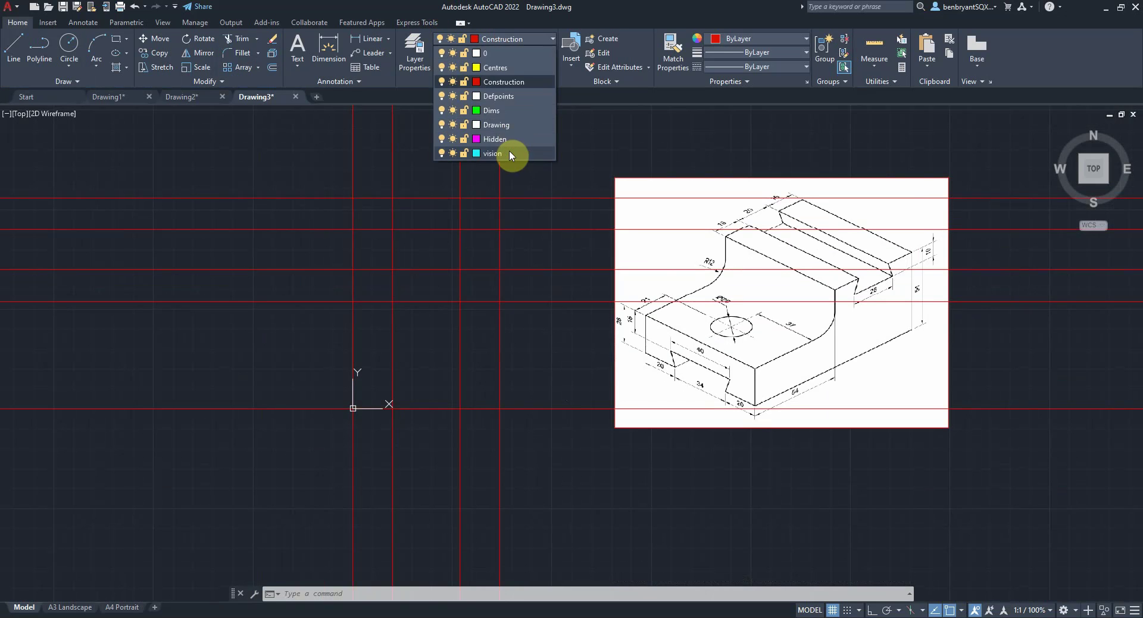
{"action": "left_click", "coordinate": [509, 156]}
{"action": "type", "text": "offset"}
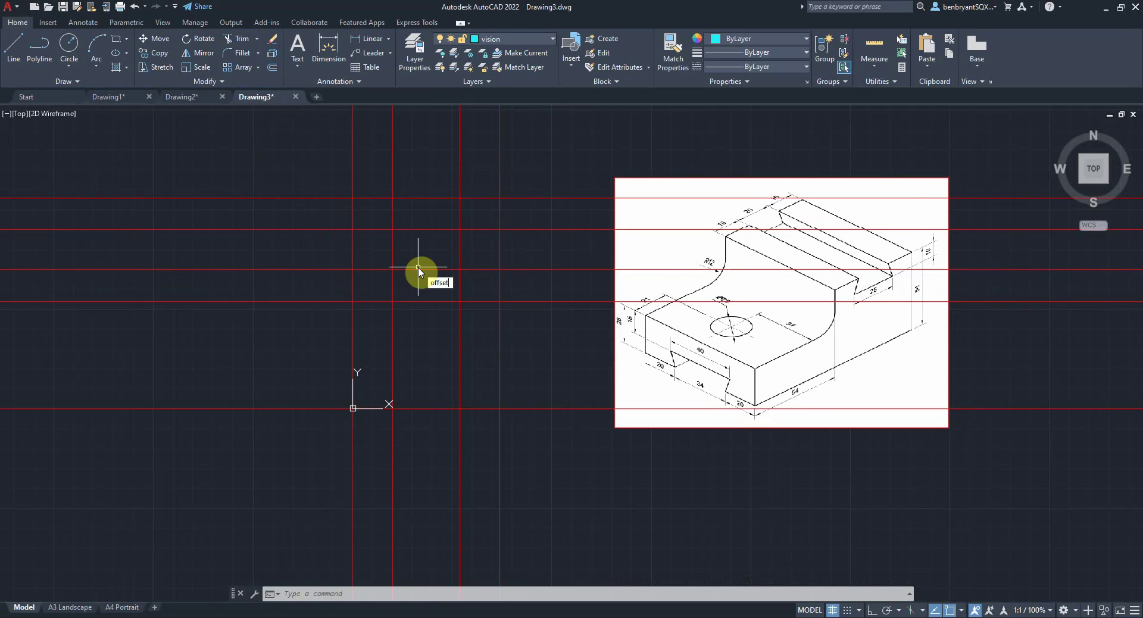
{"action": "key", "text": "Return"}
{"action": "type", "text": "21"}
{"action": "key", "text": "Return"}
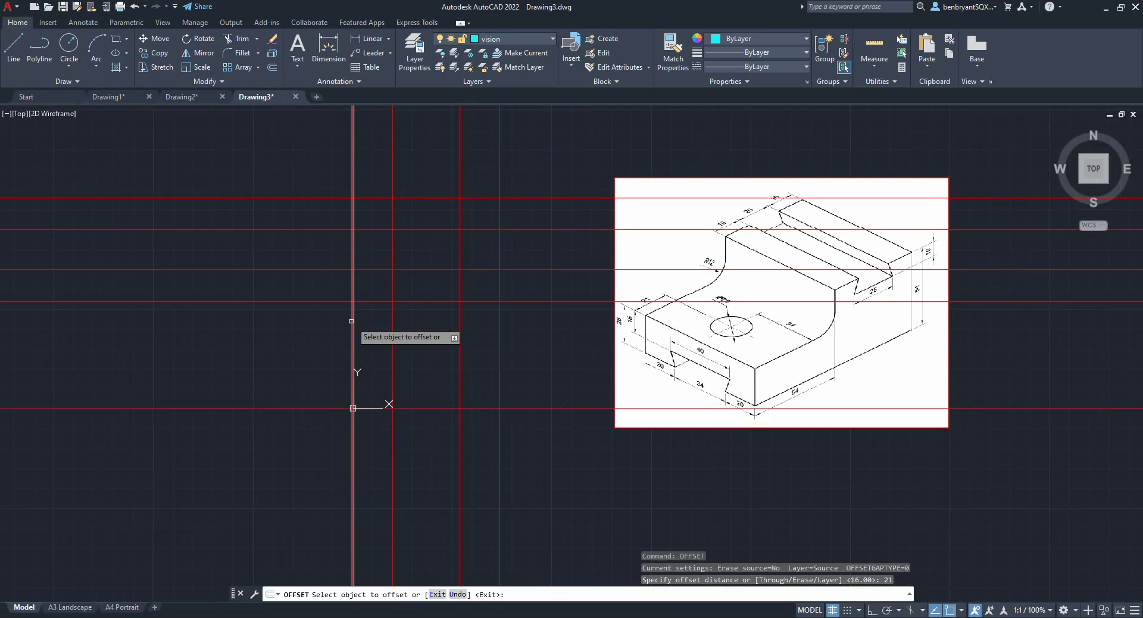
{"action": "left_click", "coordinate": [352, 321]}
{"action": "left_click", "coordinate": [413, 333]}
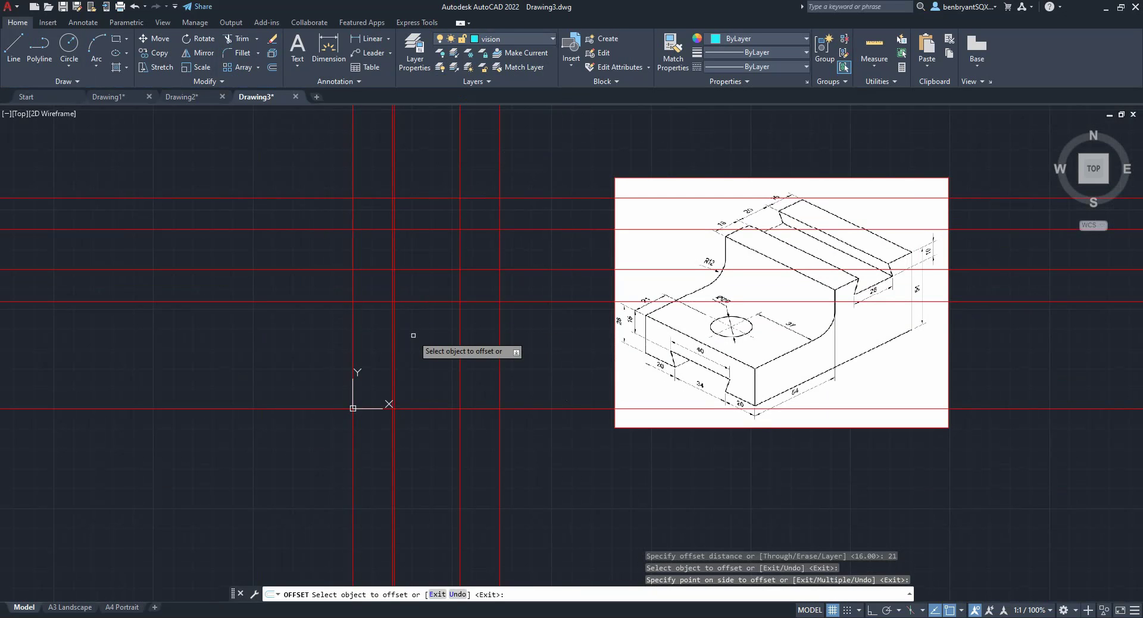
{"action": "key", "text": "Escape"}
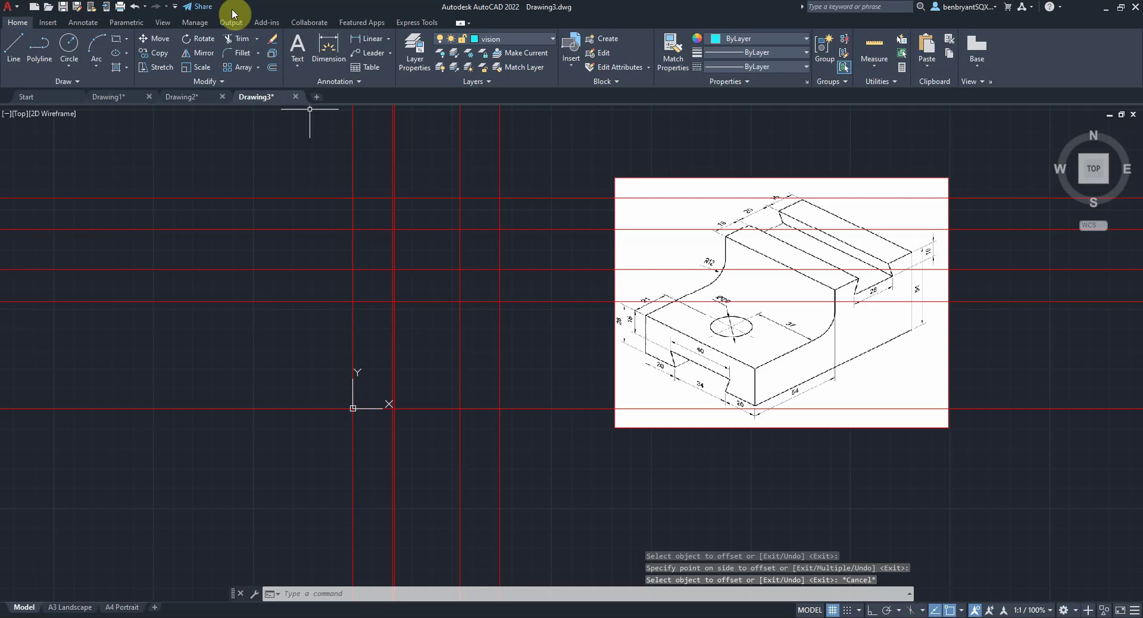
{"action": "left_click", "coordinate": [134, 8]}
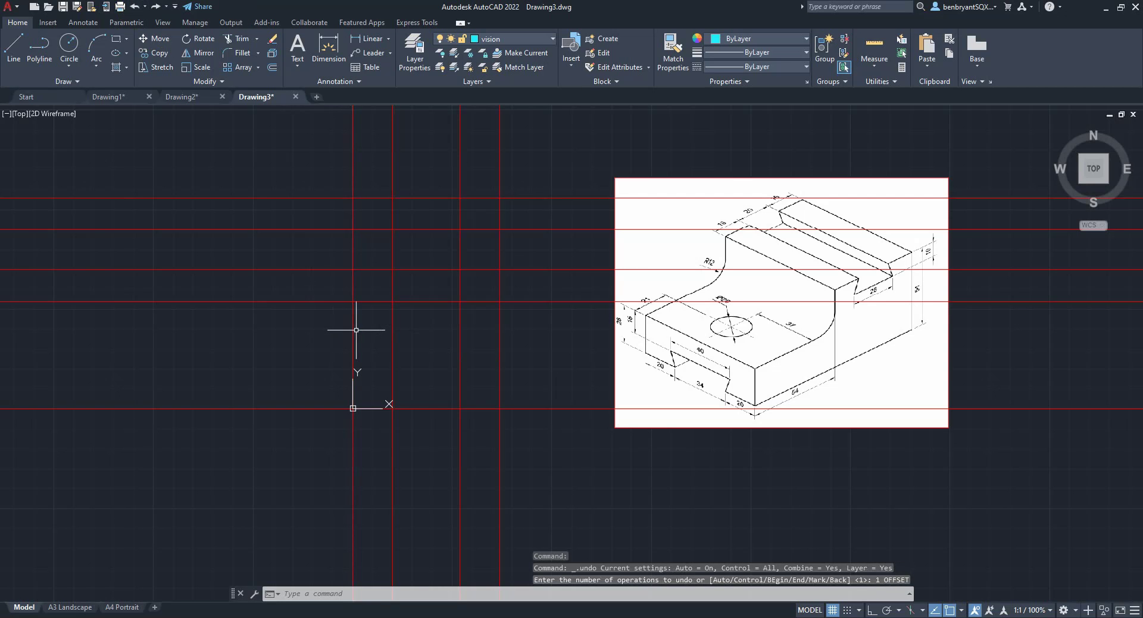
Offset the left vertical line 37 units right and the bottom line 21 units up
{"action": "key", "text": "BackSpace"}
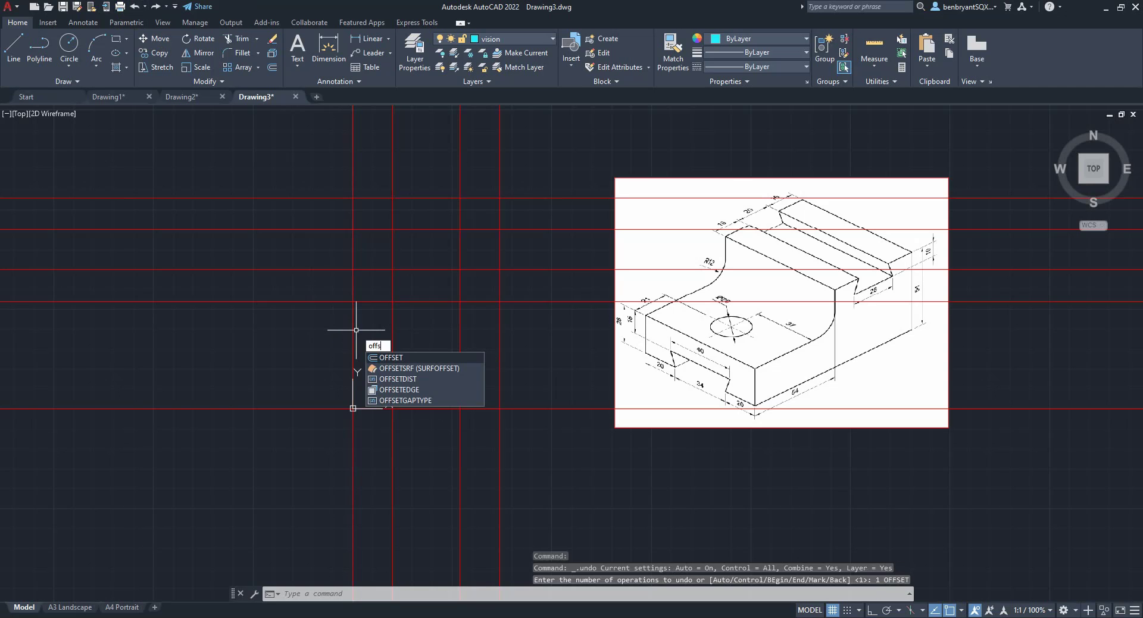
{"action": "key", "text": "Return"}
{"action": "type", "text": "37"}
{"action": "key", "text": "Return"}
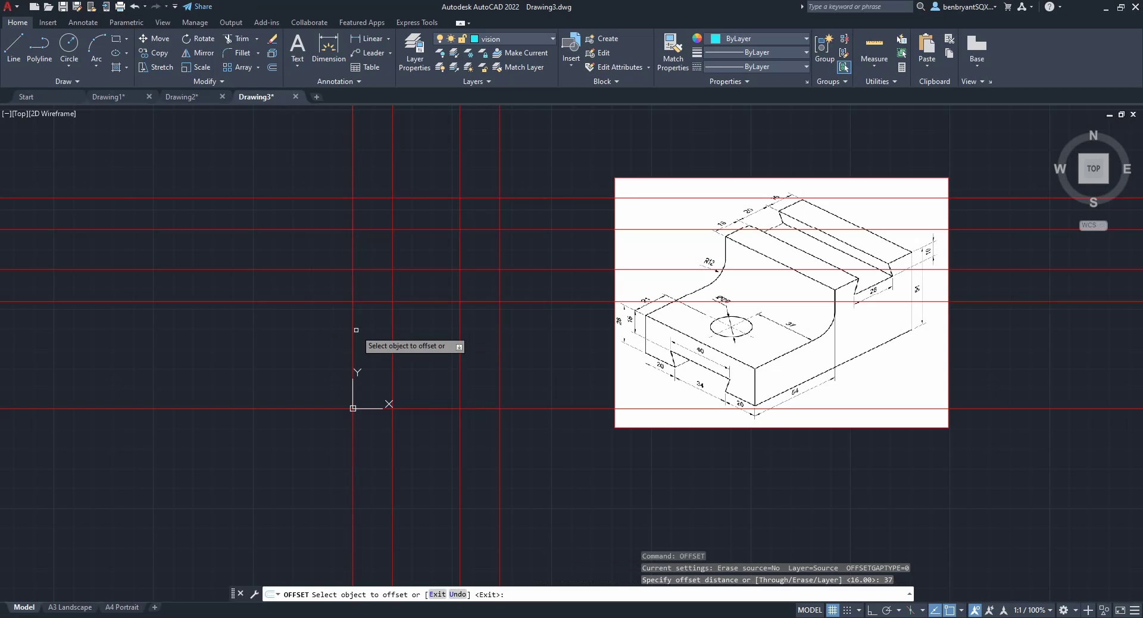
{"action": "left_click", "coordinate": [355, 328]}
{"action": "left_click", "coordinate": [413, 332]}
{"action": "key", "text": "Return"}
{"action": "key", "text": "Return"}
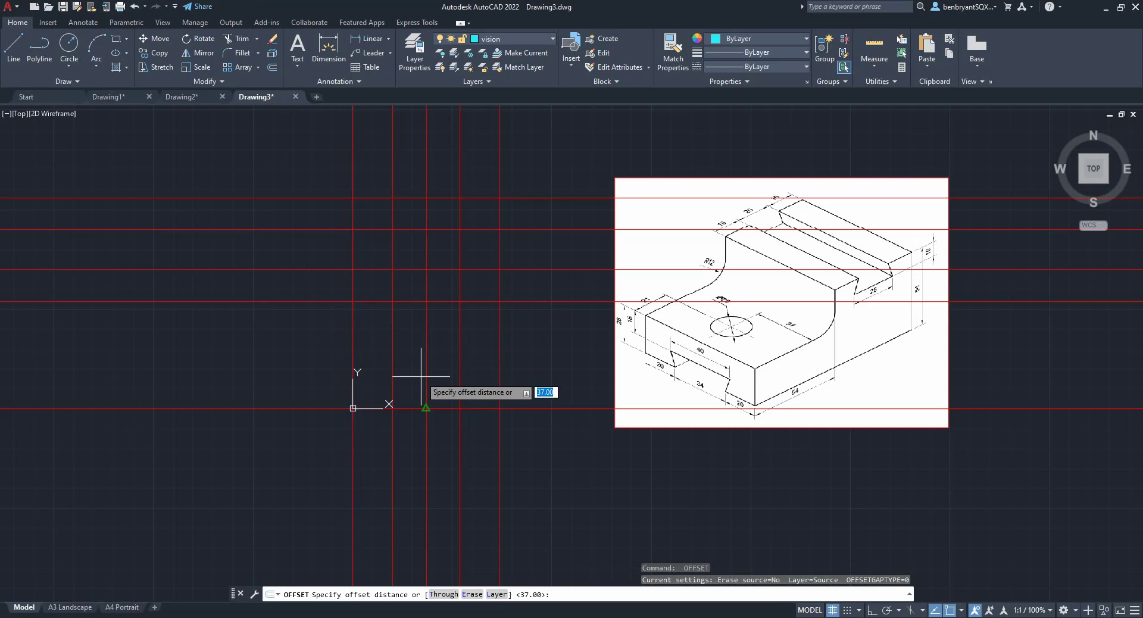
{"action": "key", "text": "Return"}
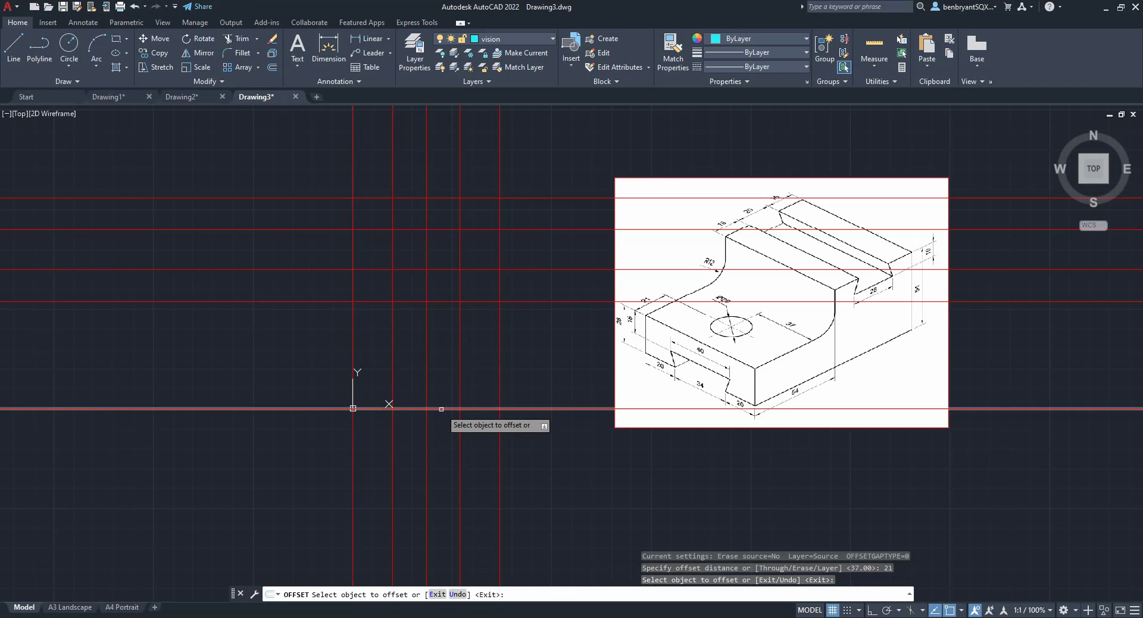
{"action": "left_click", "coordinate": [444, 409]}
{"action": "left_click", "coordinate": [441, 369]}
{"action": "key", "text": "Escape"}
Move the two new offset lines onto the vision layer
{"action": "left_click", "coordinate": [440, 368]}
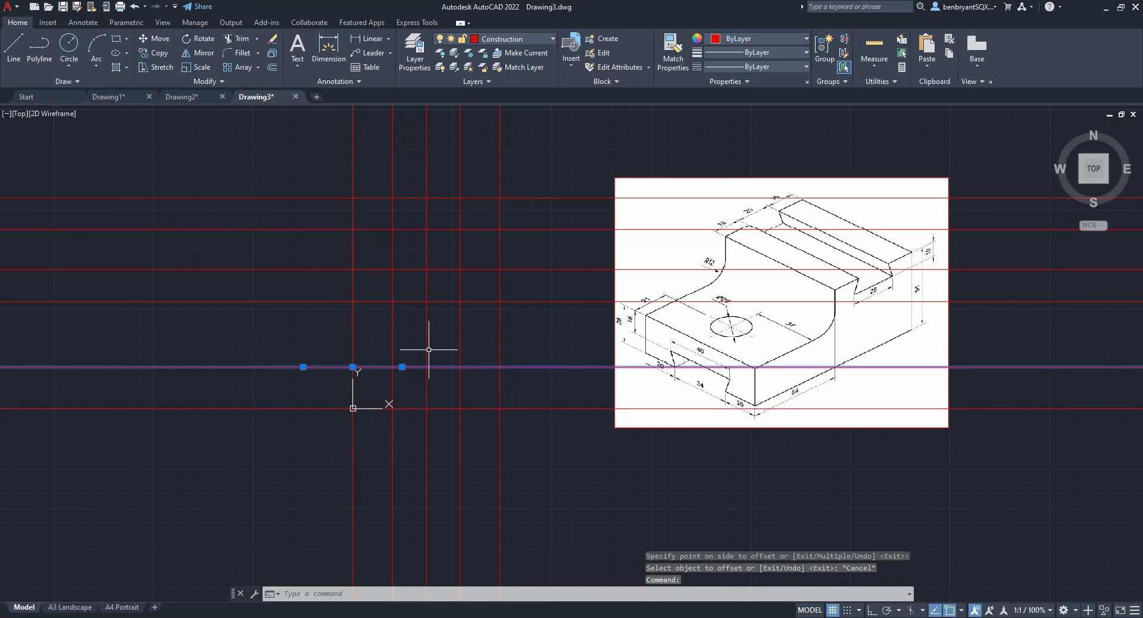
{"action": "left_click", "coordinate": [439, 339]}
{"action": "left_click", "coordinate": [427, 345]}
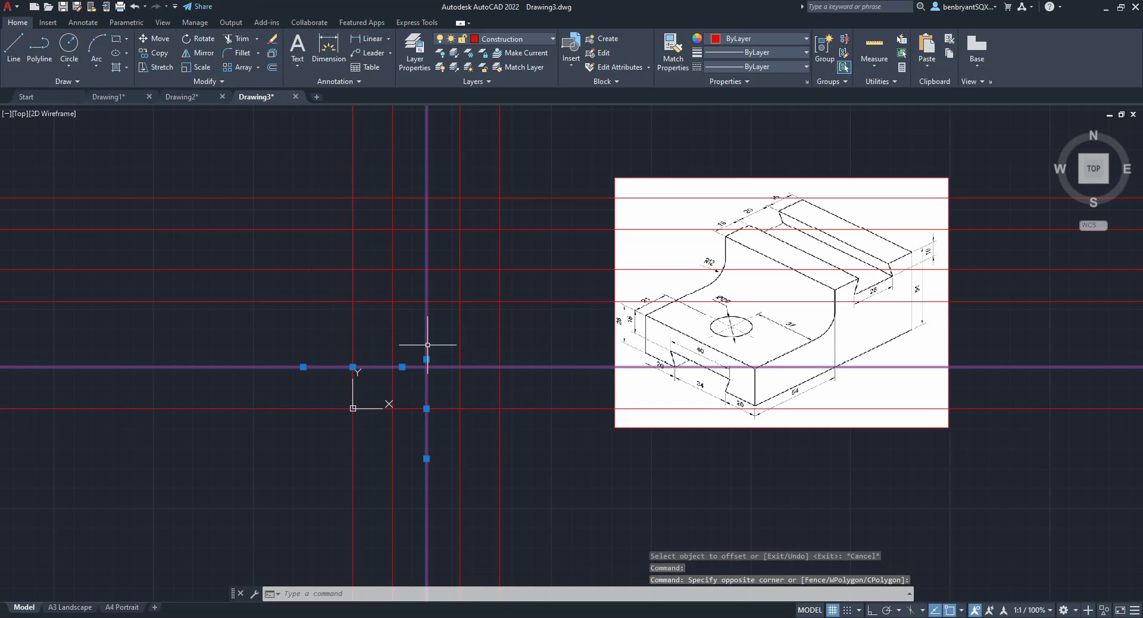
{"action": "left_click", "coordinate": [513, 40]}
{"action": "left_click", "coordinate": [497, 153]}
{"action": "key", "text": "Escape"}
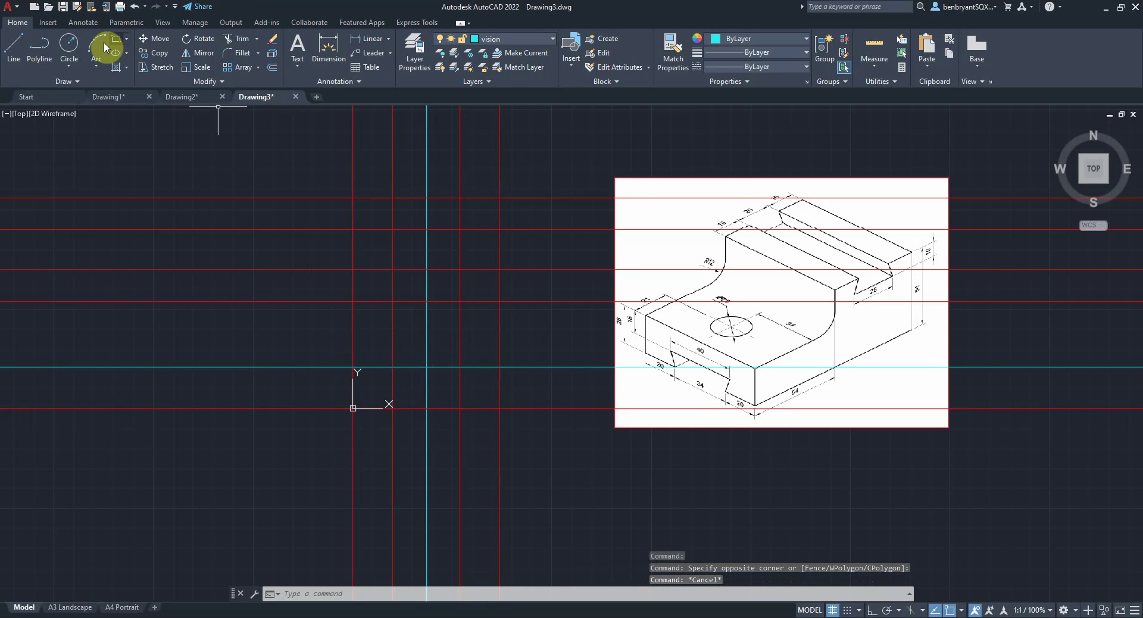
Make Drawing the current layer and draw a radius 10 circle at the cyan crossing
{"action": "left_click", "coordinate": [524, 39]}
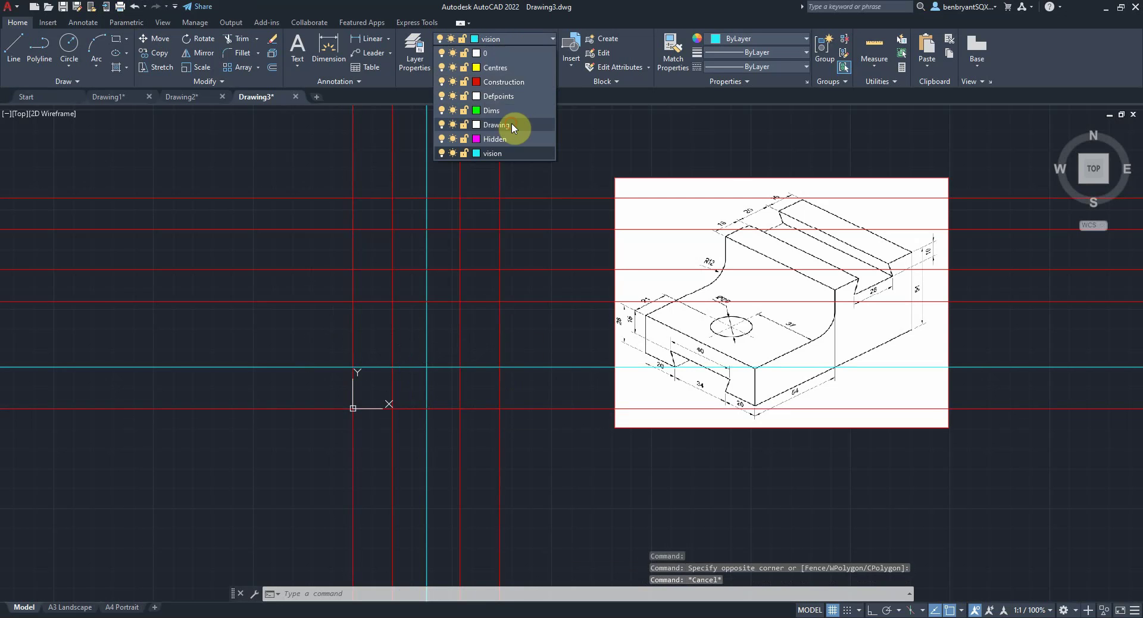
{"action": "left_click", "coordinate": [513, 125]}
{"action": "left_click", "coordinate": [69, 45]}
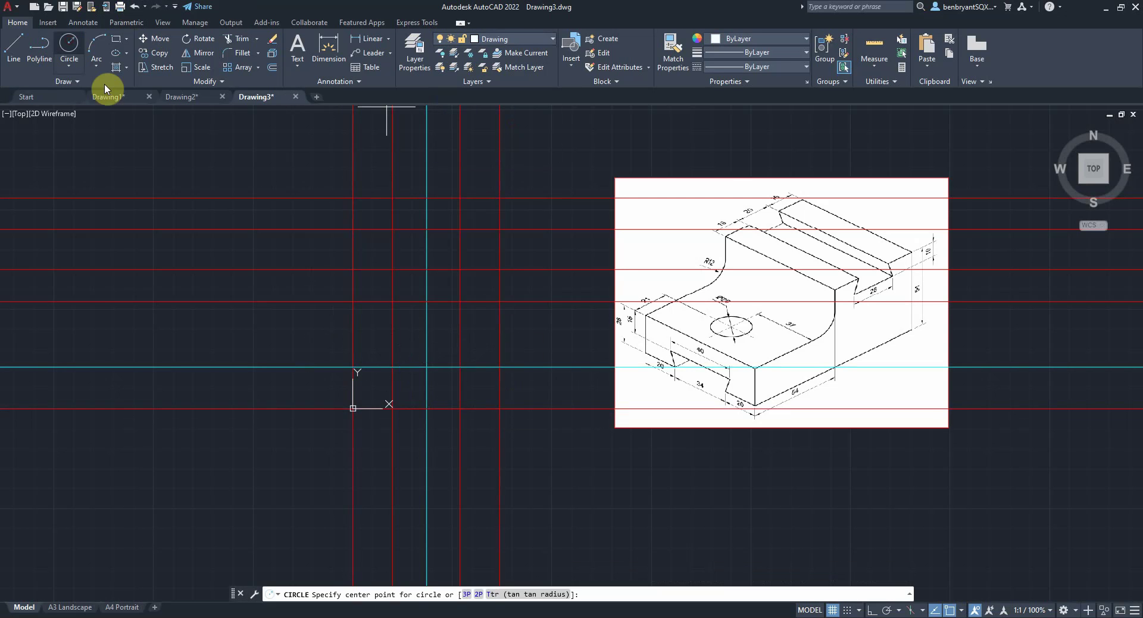
{"action": "left_click", "coordinate": [426, 368]}
{"action": "left_click", "coordinate": [420, 342]}
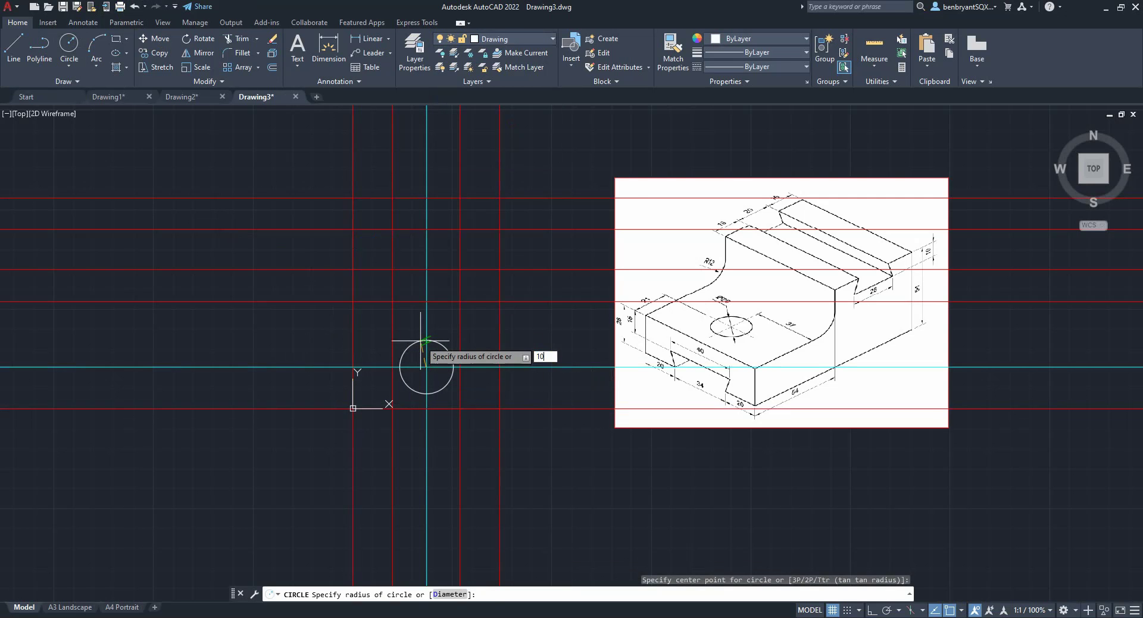
{"action": "key", "text": "Return"}
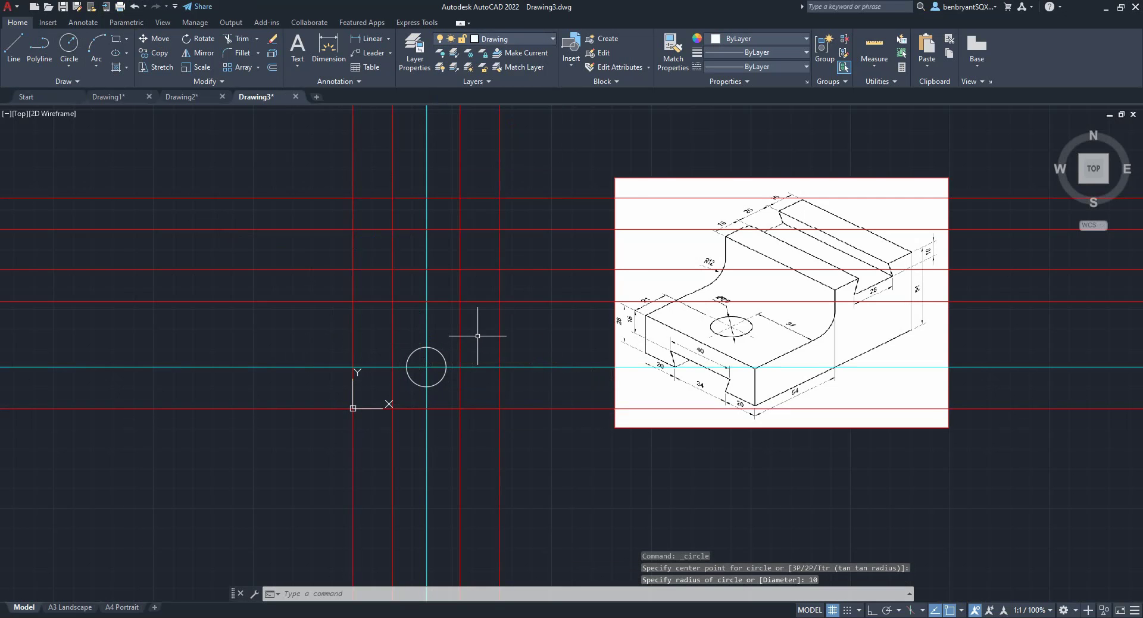
Draw the closed rectangular view outline starting from the origin
{"action": "left_click", "coordinate": [14, 49]}
{"action": "left_click", "coordinate": [353, 409]}
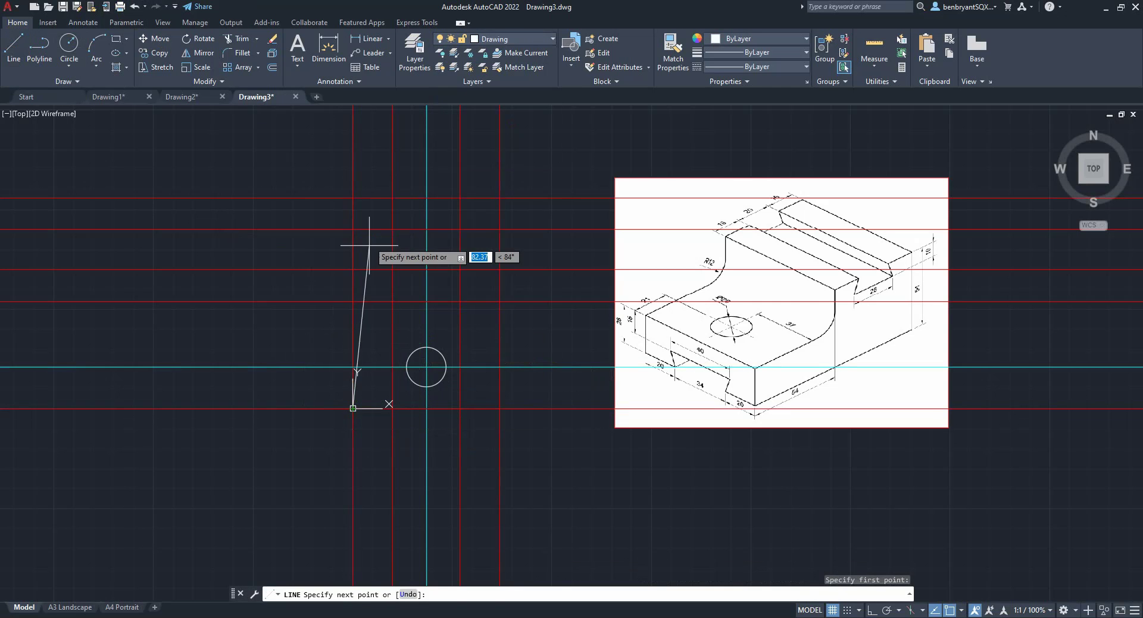
{"action": "left_click", "coordinate": [353, 197]}
{"action": "left_click", "coordinate": [500, 197]}
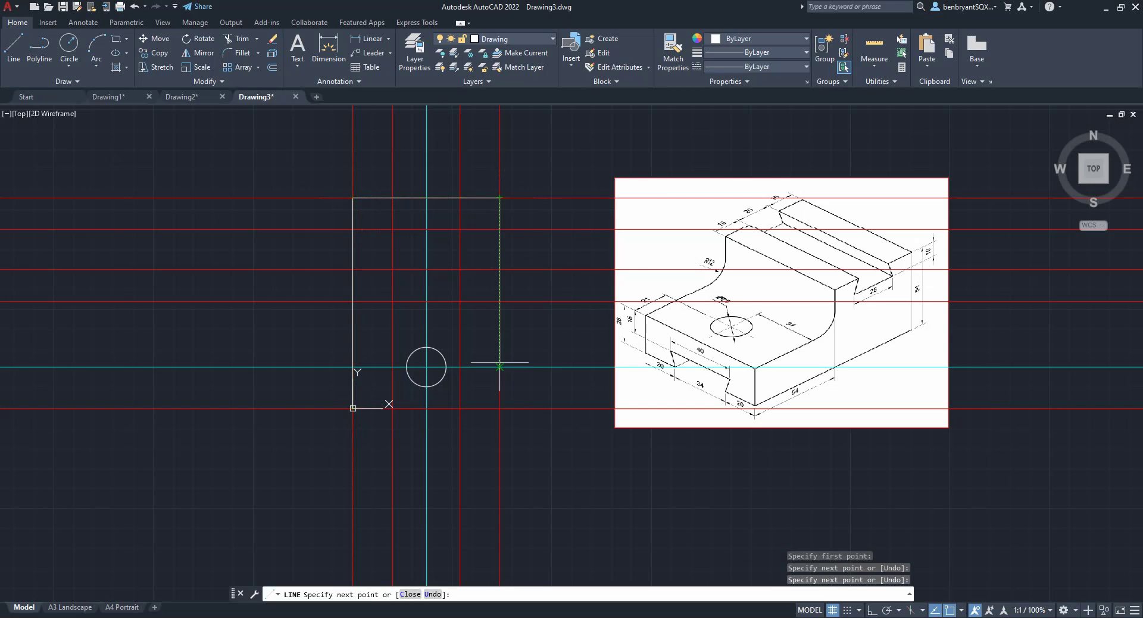
{"action": "left_click", "coordinate": [500, 408]}
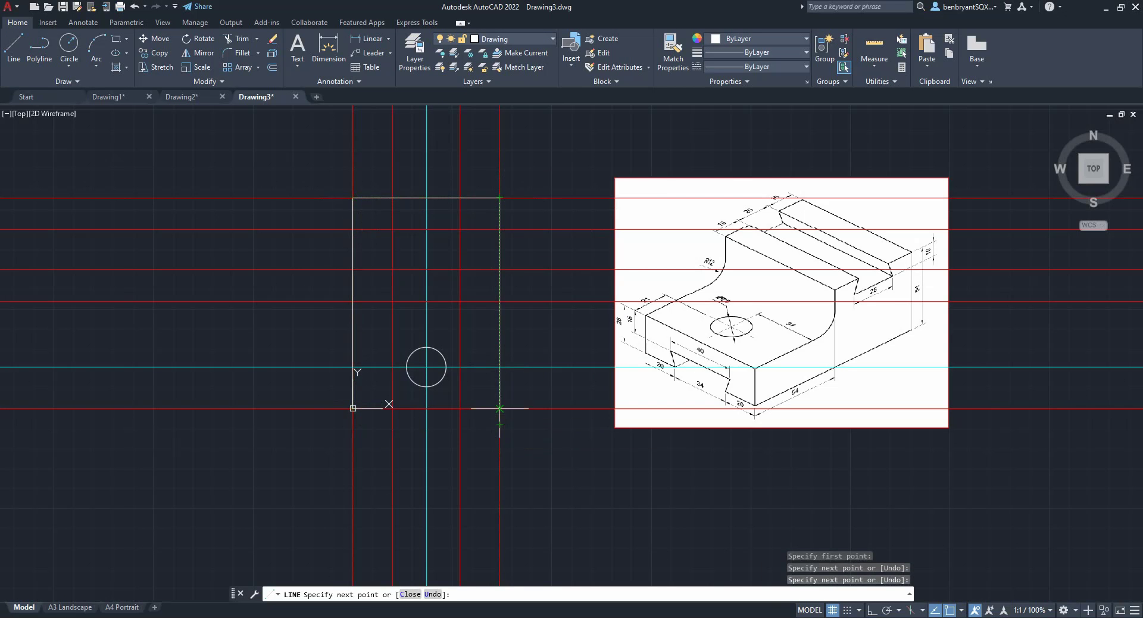
{"action": "left_click", "coordinate": [353, 409]}
{"action": "key", "text": "Return"}
Draw three horizontal lines across the outline from its left edge to its right edge
{"action": "key", "text": "Return"}
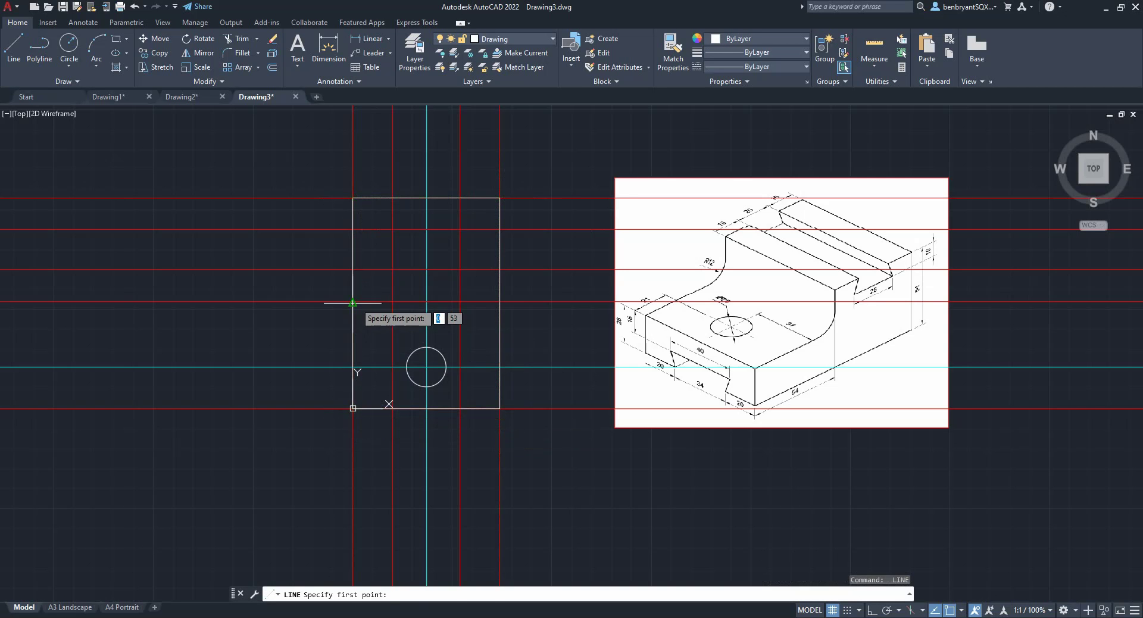
{"action": "left_click", "coordinate": [353, 302]}
{"action": "left_click", "coordinate": [500, 302]}
{"action": "key", "text": "Return"}
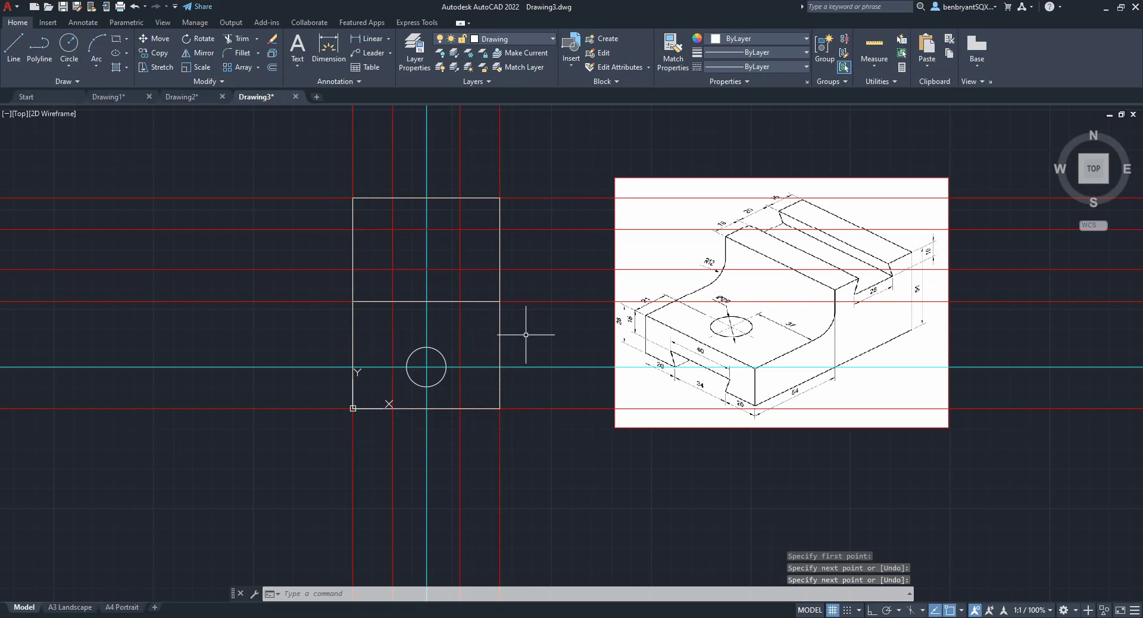
{"action": "key", "text": "Return"}
{"action": "left_click", "coordinate": [353, 269]}
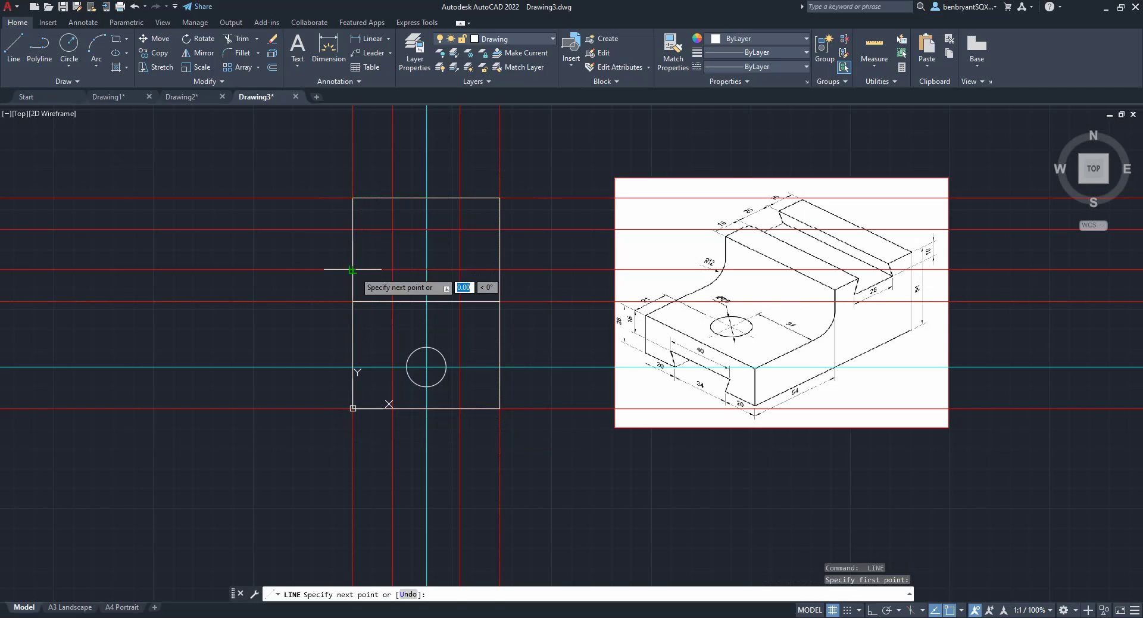
{"action": "left_click", "coordinate": [499, 269]}
{"action": "key", "text": "Return"}
{"action": "key", "text": "Return"}
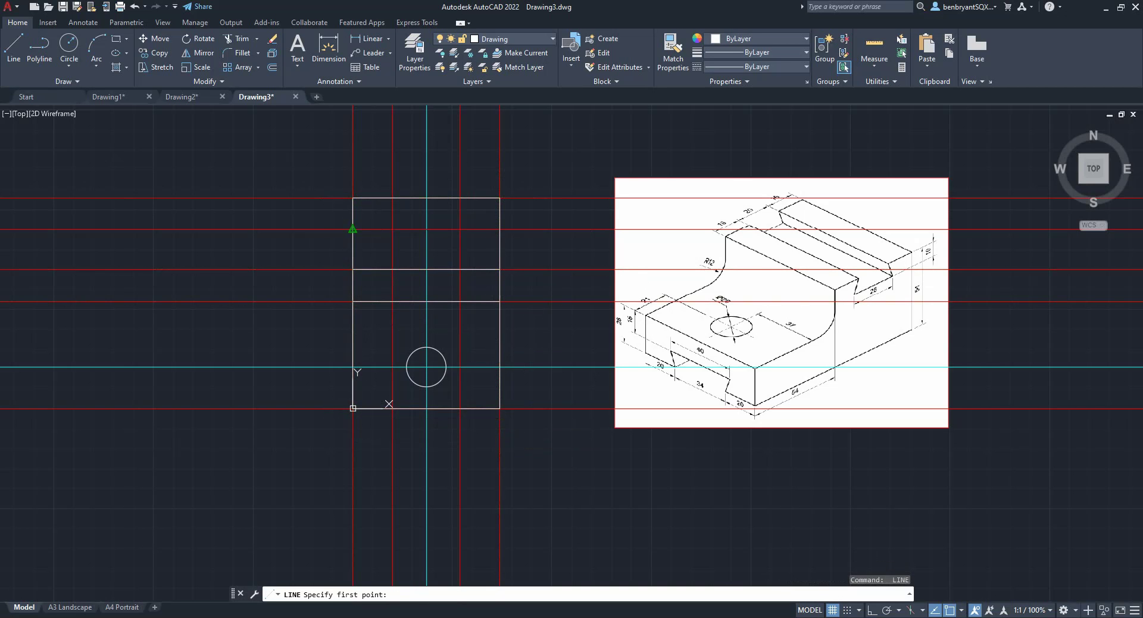
{"action": "left_click", "coordinate": [353, 229]}
{"action": "left_click", "coordinate": [499, 228]}
{"action": "key", "text": "Return"}
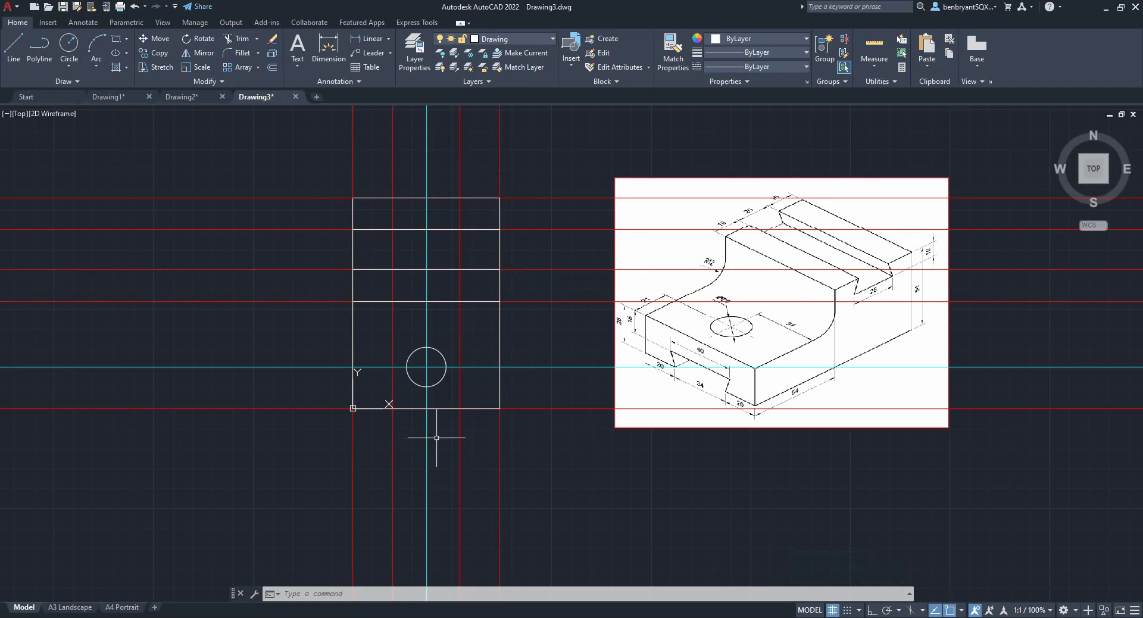
Offset the central cyan line 20 units to its left and to its right
{"action": "type", "text": "o"}
{"action": "key", "text": "Return"}
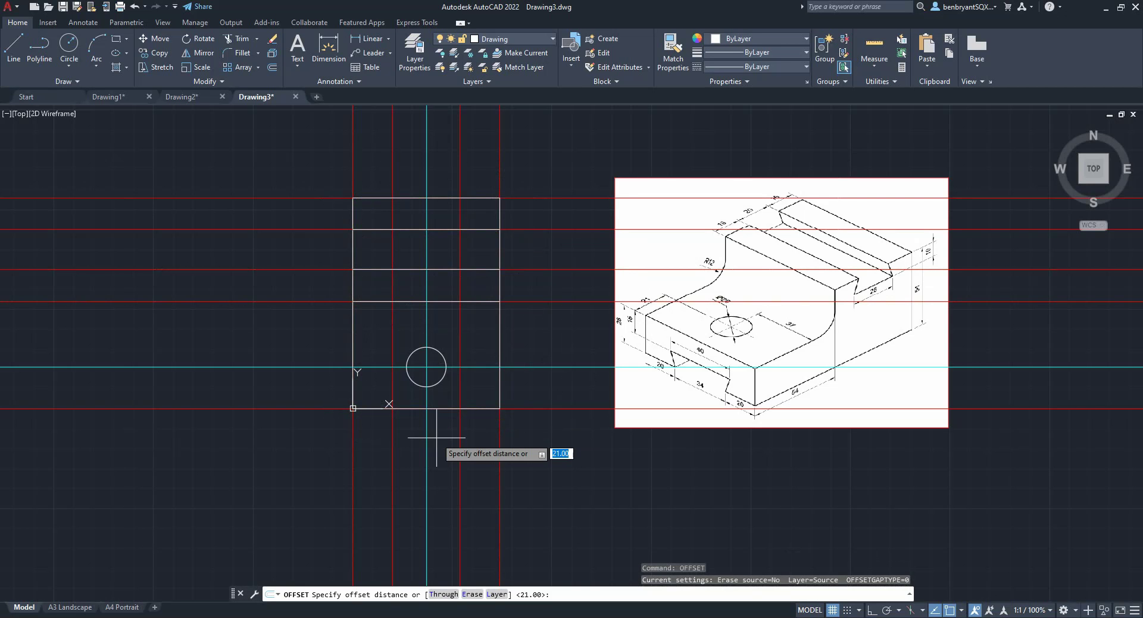
{"action": "type", "text": "20"}
{"action": "key", "text": "Return"}
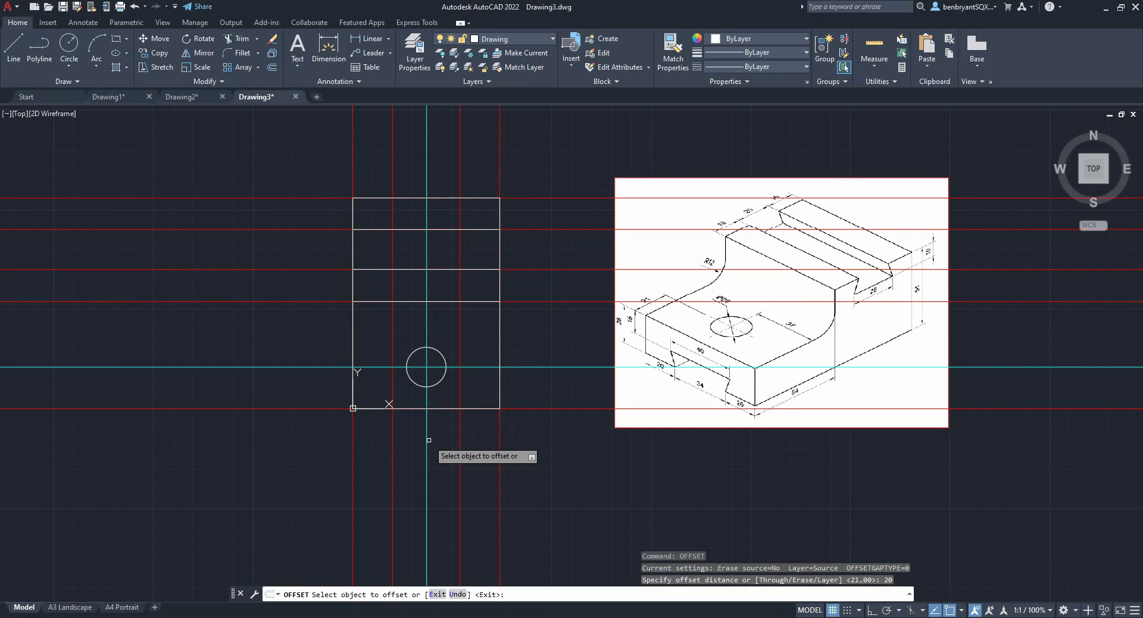
{"action": "left_click", "coordinate": [426, 439]}
{"action": "left_click", "coordinate": [418, 443]}
{"action": "left_click", "coordinate": [429, 441]}
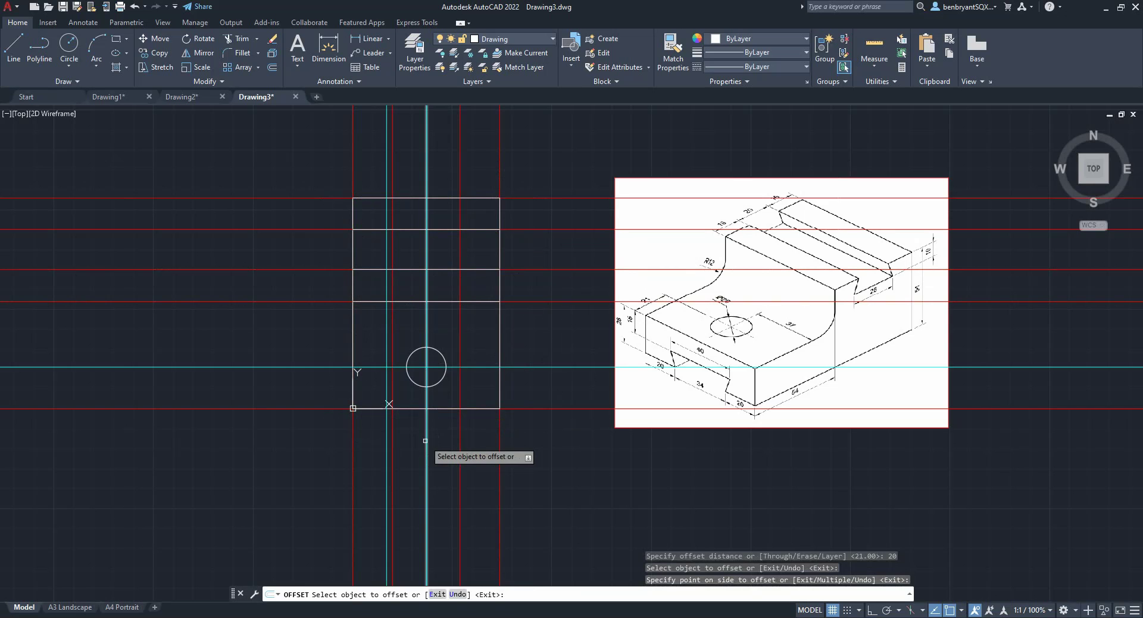
{"action": "left_click", "coordinate": [436, 444]}
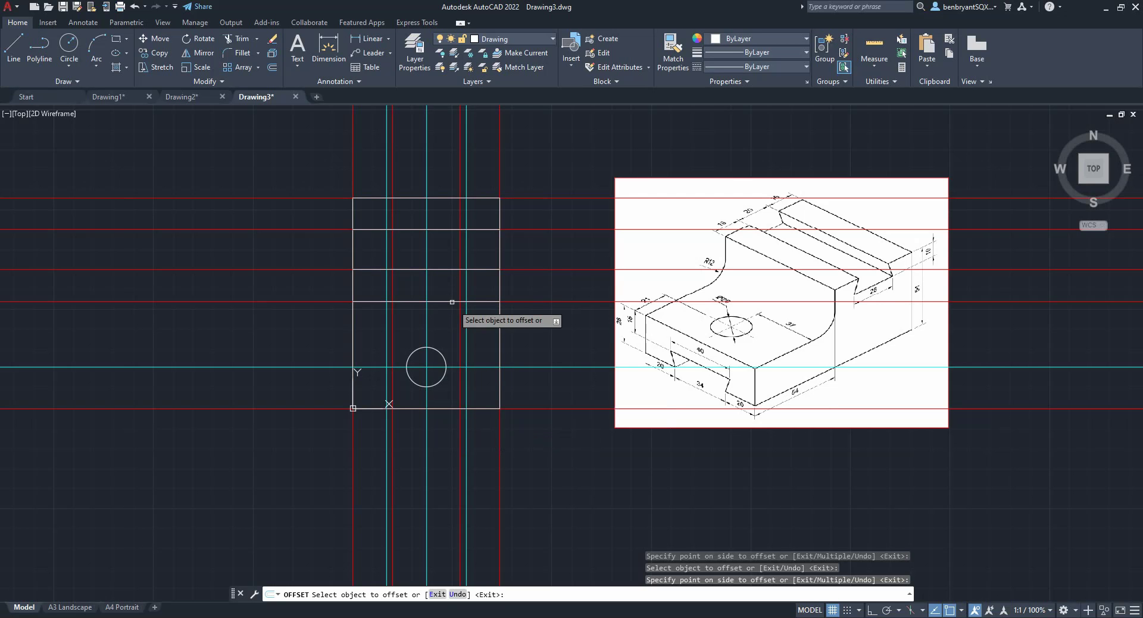
{"action": "key", "text": "Return"}
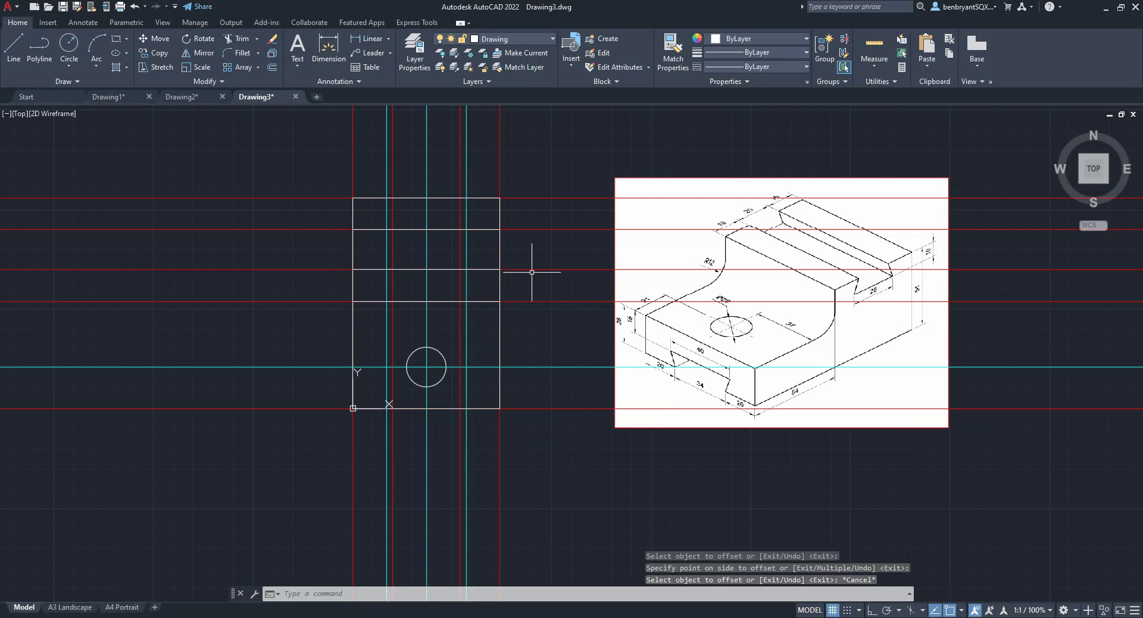
Offset the red horizontal construction line 10 units downward
{"action": "key", "text": "Return"}
{"action": "type", "text": "26"}
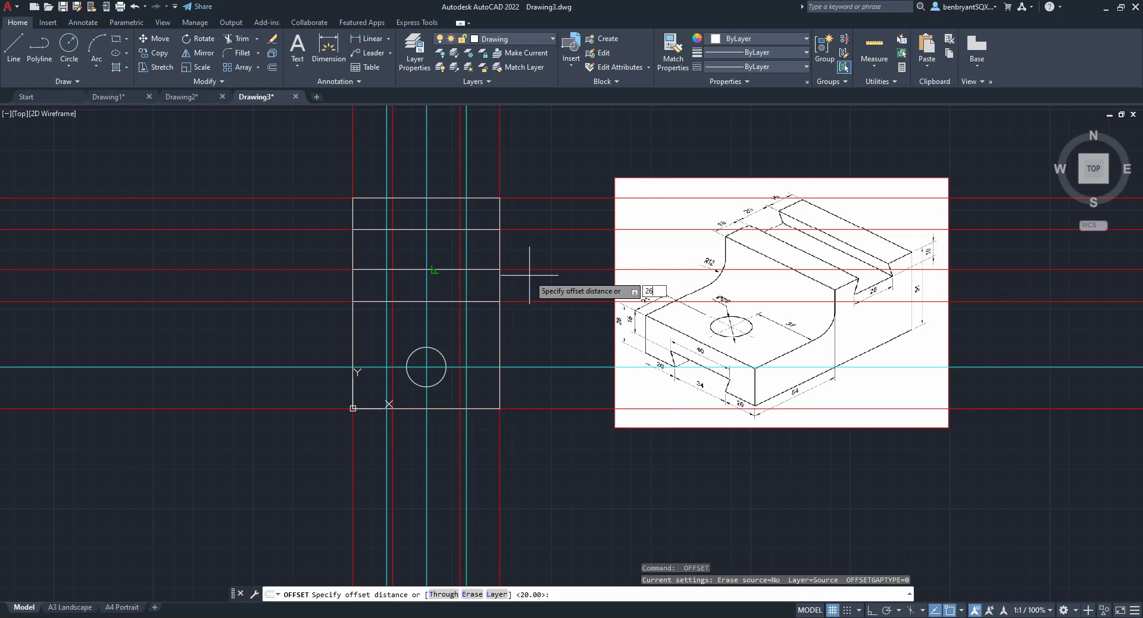
{"action": "type", "text": "/2"}
{"action": "key", "text": "Return"}
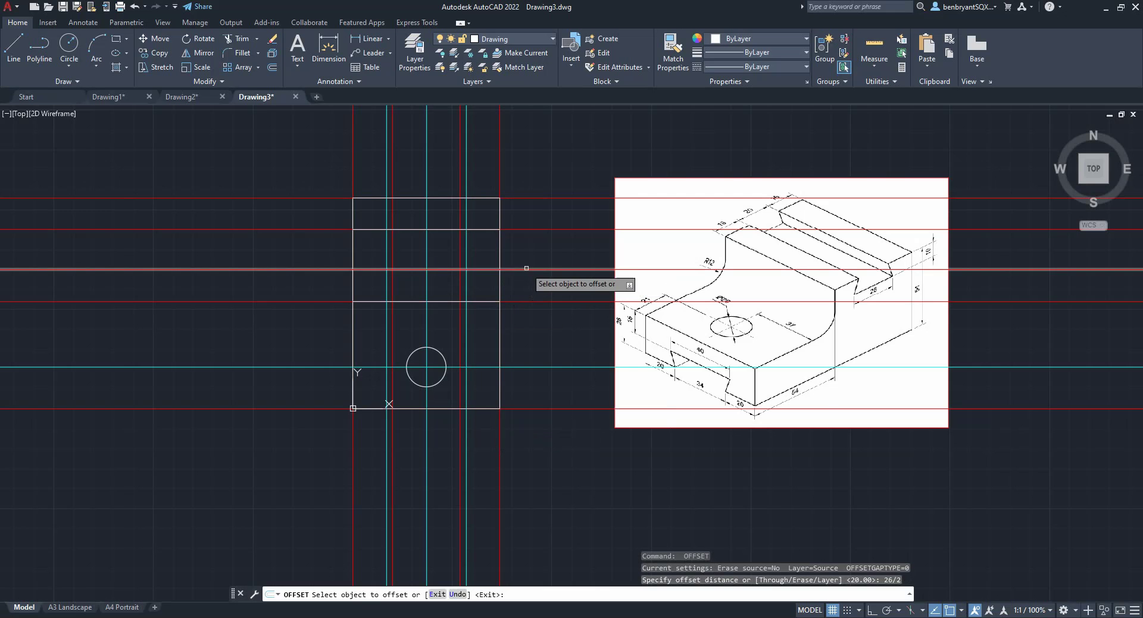
{"action": "key", "text": "Escape"}
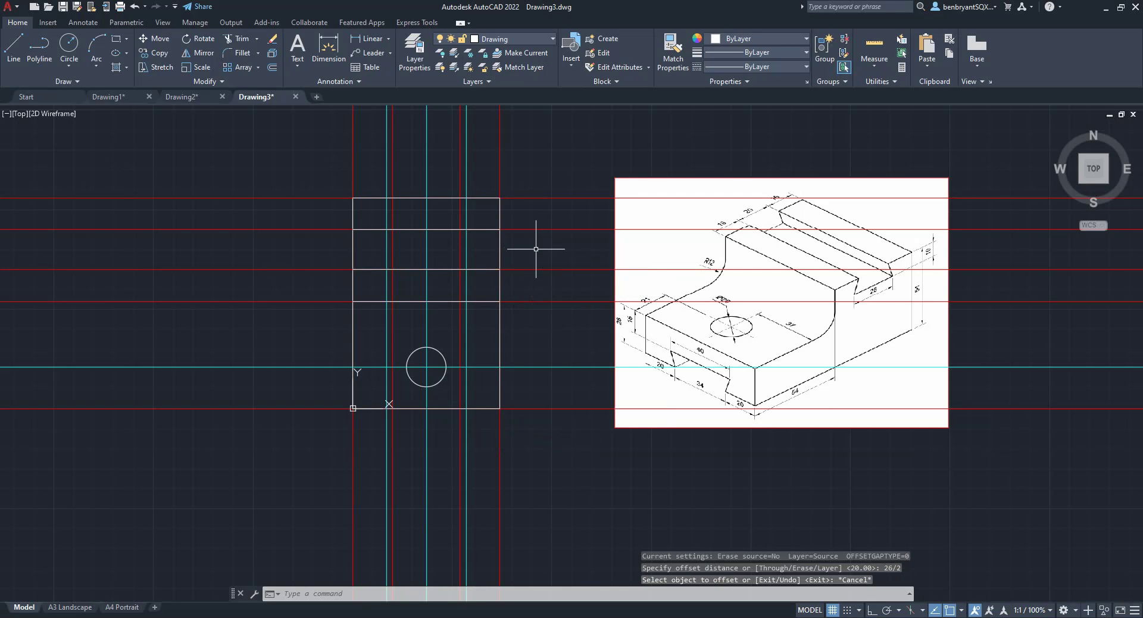
{"action": "type", "text": "offset"}
{"action": "key", "text": "Return"}
{"action": "type", "text": "10"}
{"action": "key", "text": "Return"}
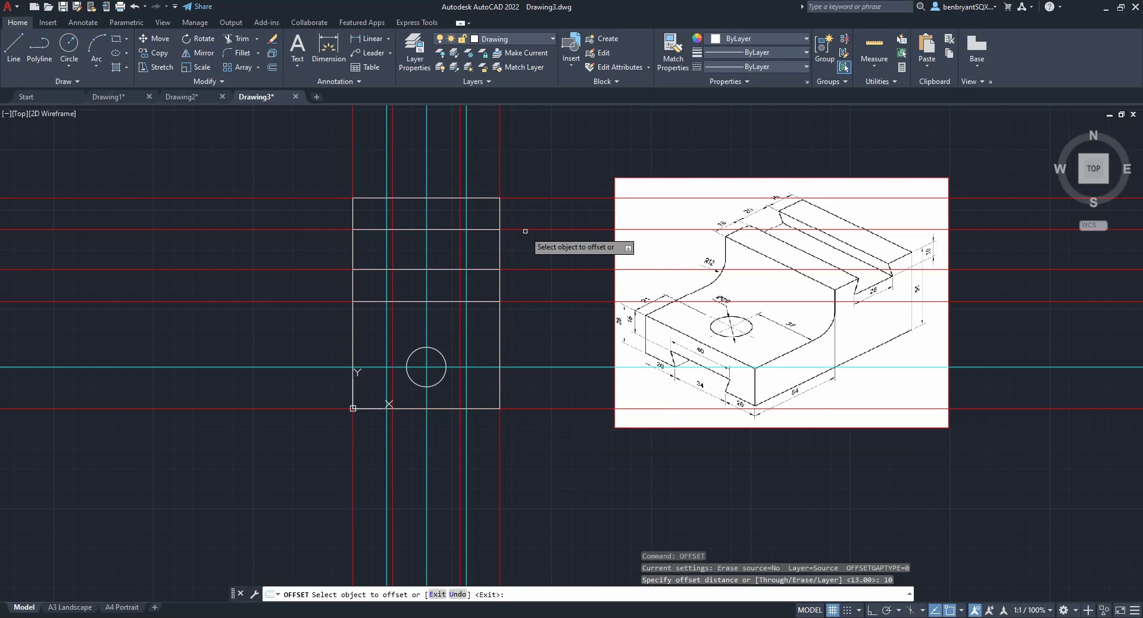
{"action": "left_click", "coordinate": [525, 231]}
{"action": "left_click", "coordinate": [527, 250]}
{"action": "key", "text": "Escape"}
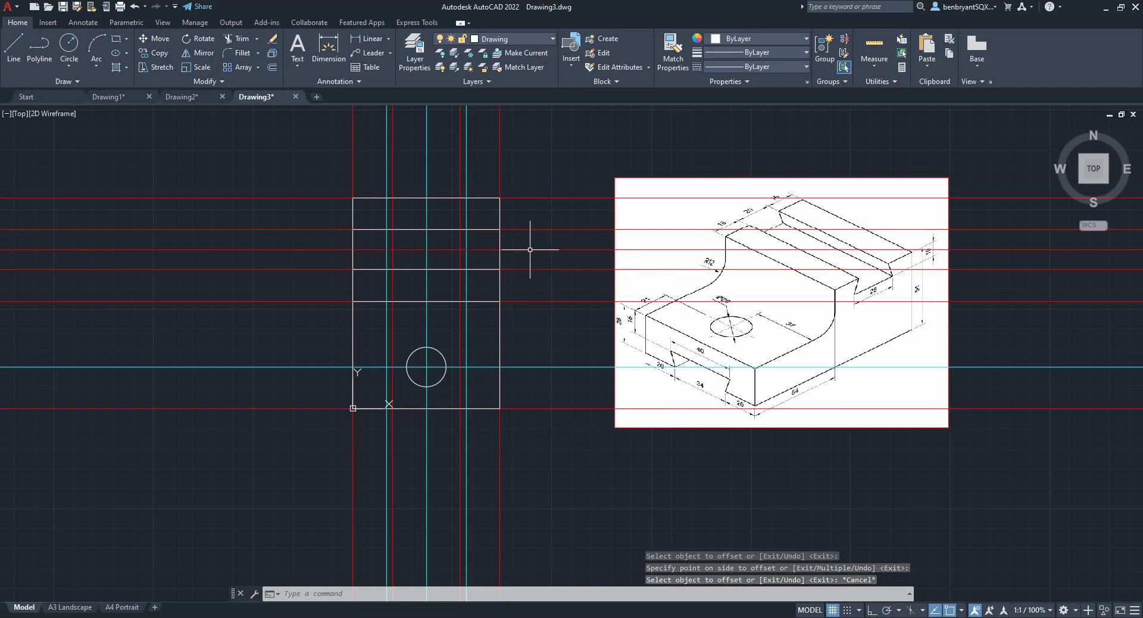
Offset the new red line and one more line by 26 to create two horizontal lines
{"action": "type", "text": "o"}
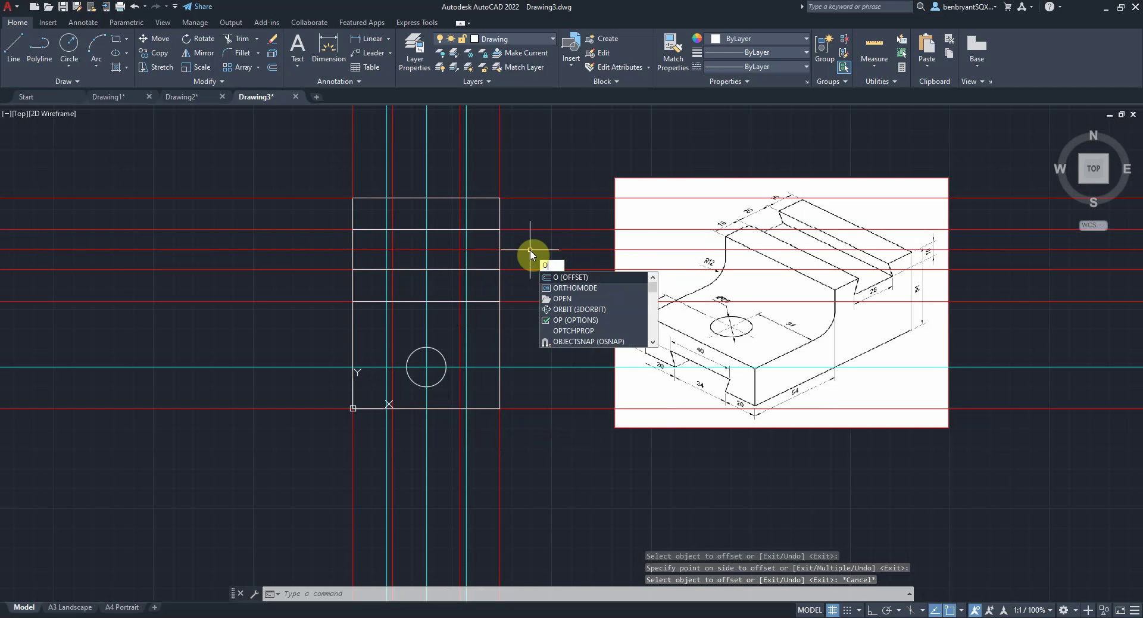
{"action": "key", "text": "Return"}
{"action": "type", "text": "26/2"}
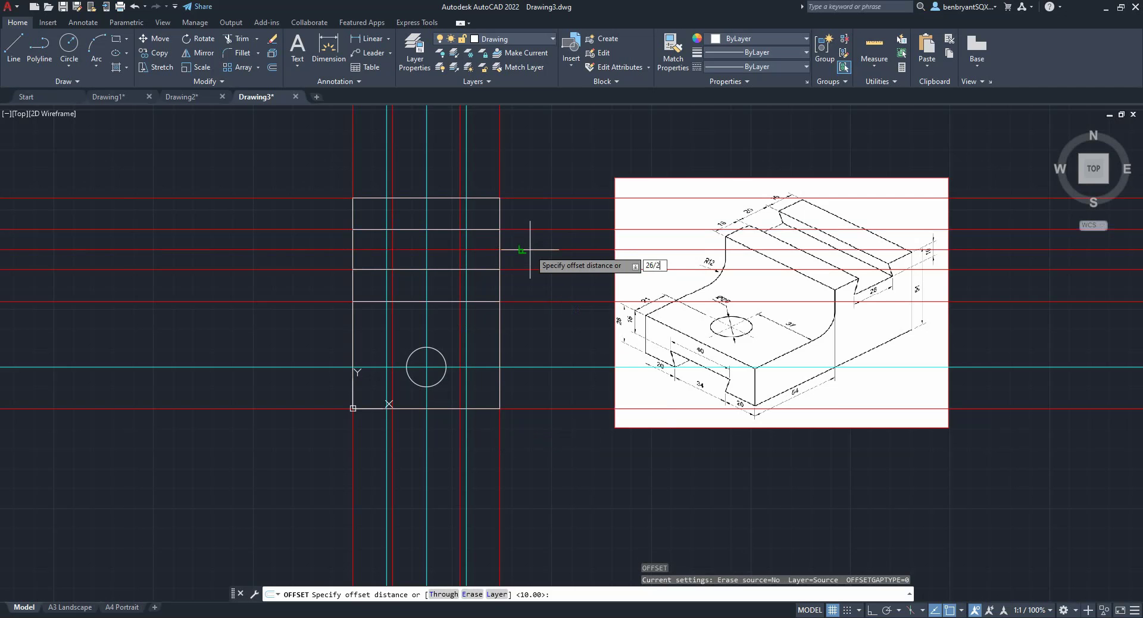
{"action": "key", "text": "Return"}
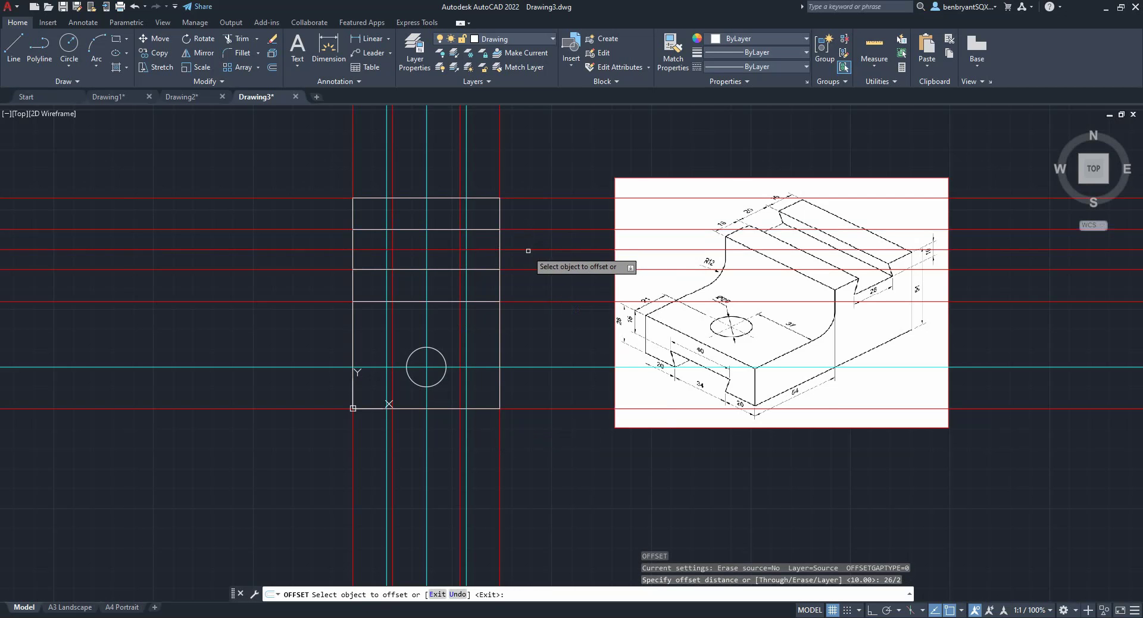
{"action": "left_click", "coordinate": [527, 251]}
{"action": "left_click", "coordinate": [527, 247]}
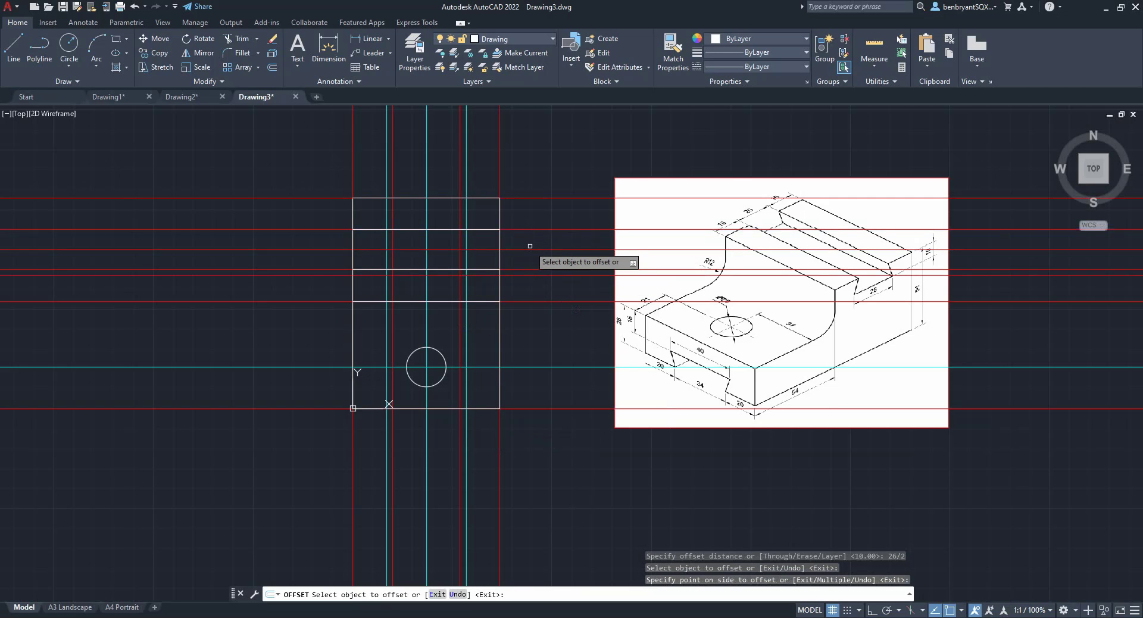
{"action": "left_click", "coordinate": [530, 246]}
{"action": "left_click", "coordinate": [534, 238]}
{"action": "key", "text": "Escape"}
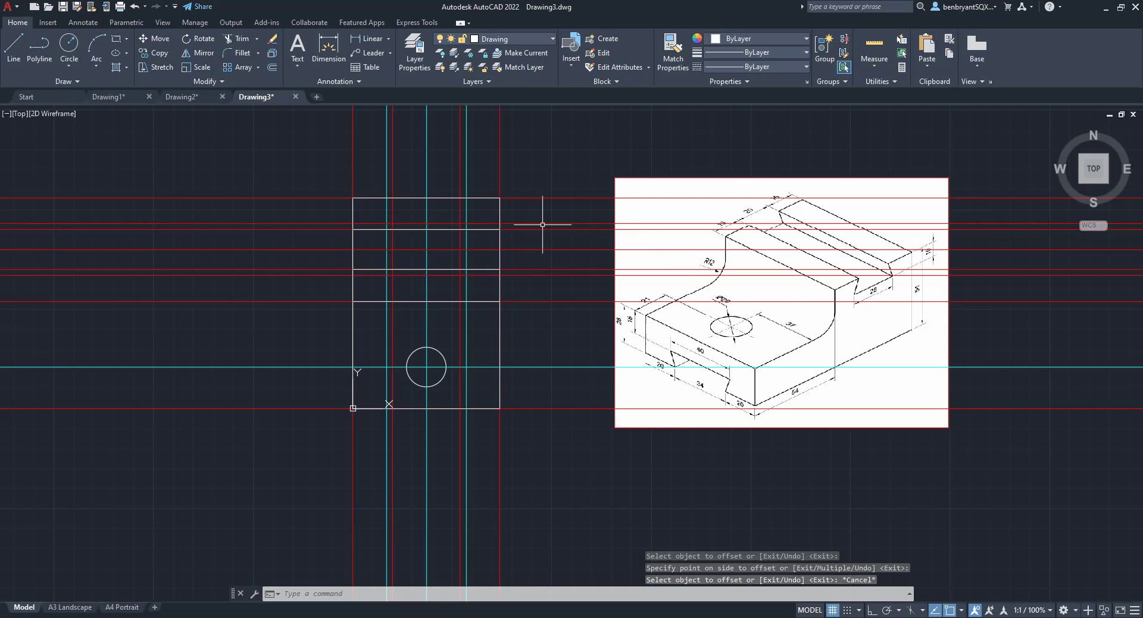
Move the two new horizontal lines onto the vision layer
{"action": "left_click", "coordinate": [541, 224]}
{"action": "left_click", "coordinate": [540, 276]}
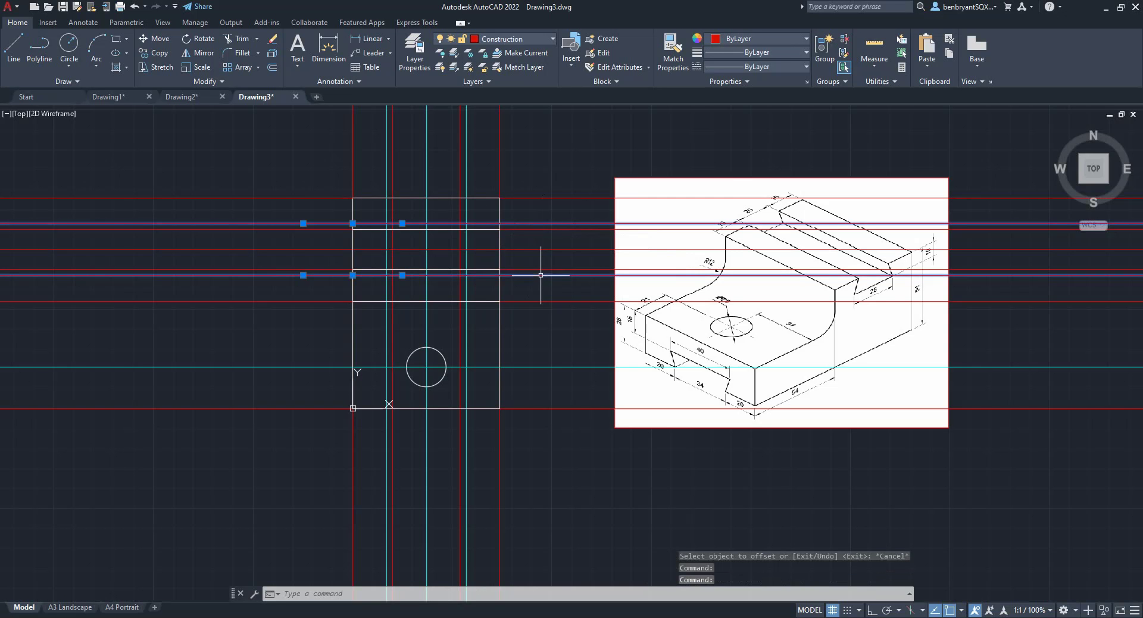
{"action": "left_click", "coordinate": [500, 38]}
{"action": "left_click", "coordinate": [488, 154]}
{"action": "key", "text": "Escape"}
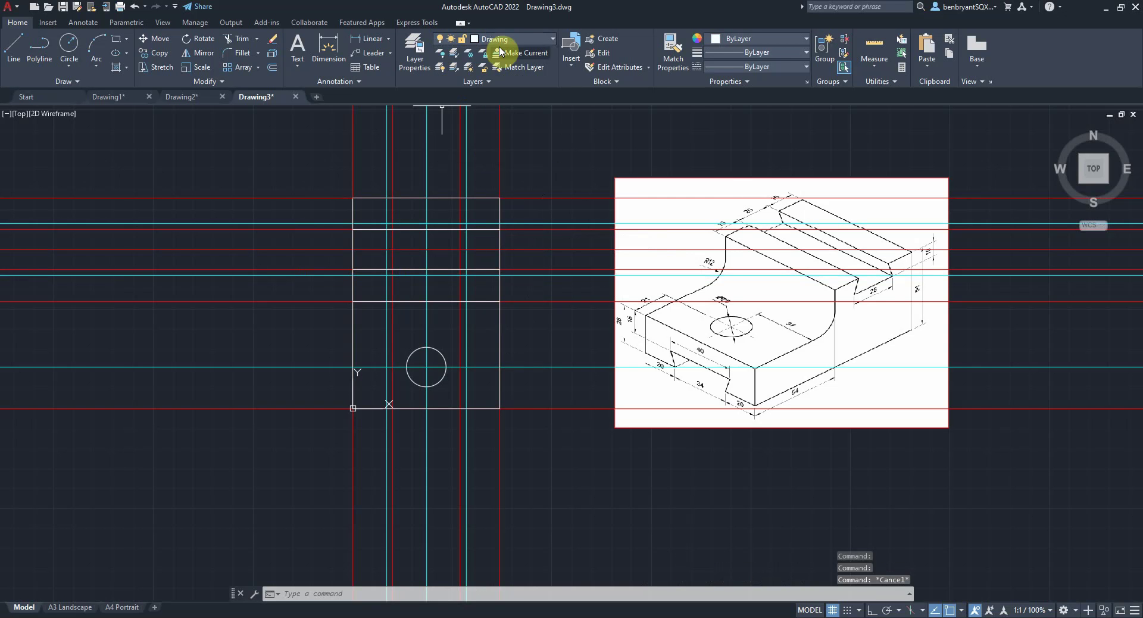
Make Hidden the current layer and draw two horizontal dashed lines across the rectangle
{"action": "left_click", "coordinate": [498, 39]}
{"action": "left_click", "coordinate": [496, 140]}
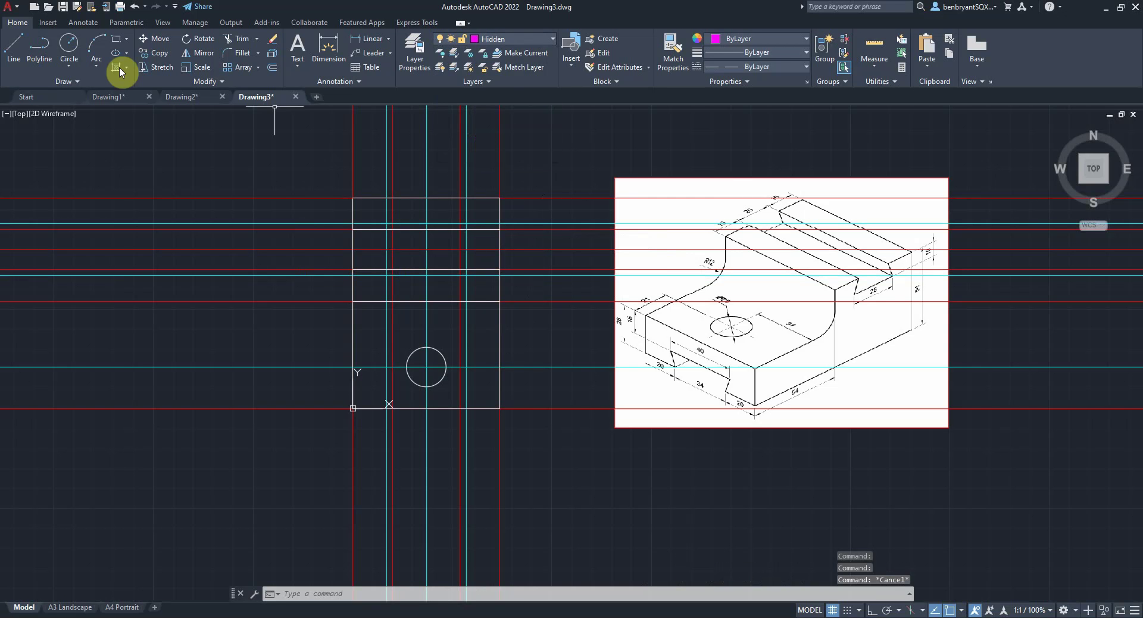
{"action": "left_click", "coordinate": [13, 47]}
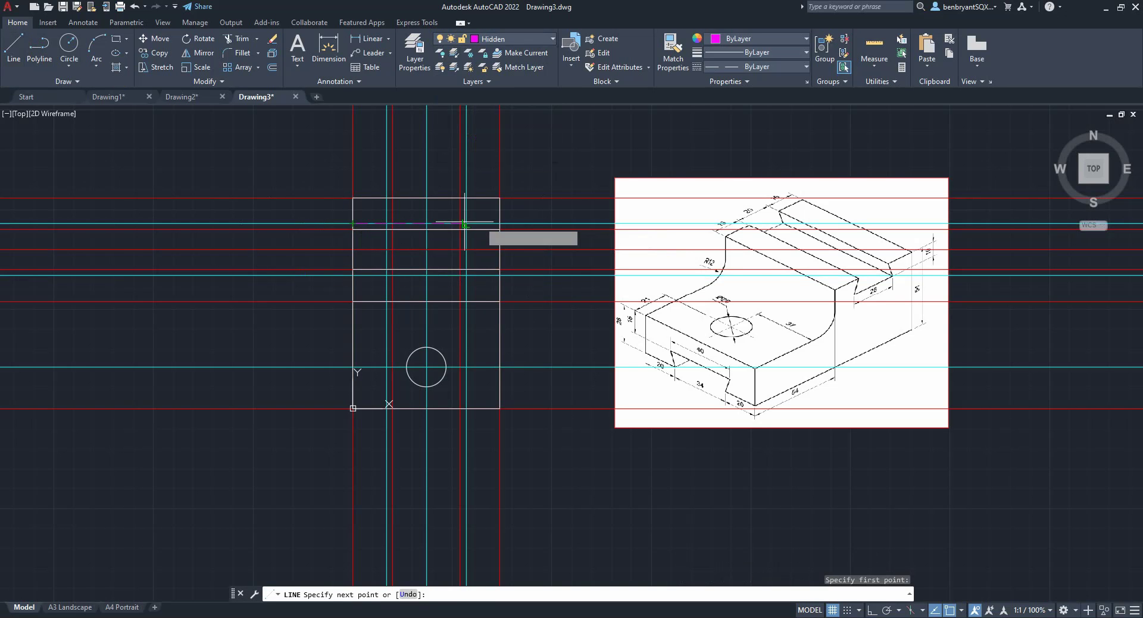
{"action": "left_click", "coordinate": [500, 223]}
{"action": "key", "text": "Return"}
{"action": "key", "text": "Return"}
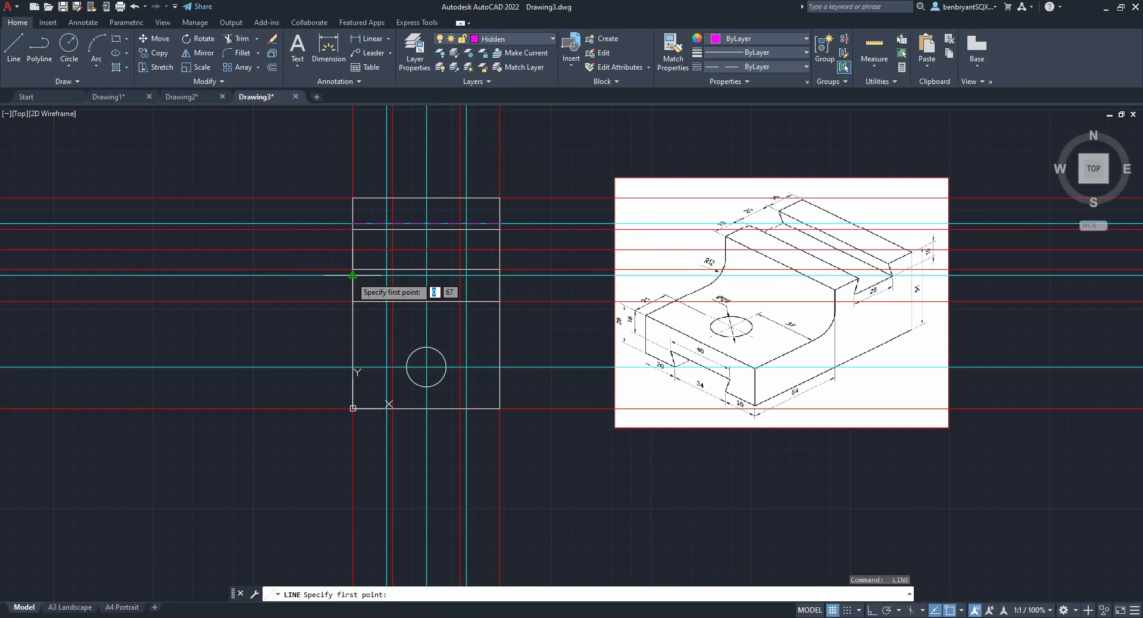
{"action": "left_click", "coordinate": [353, 275]}
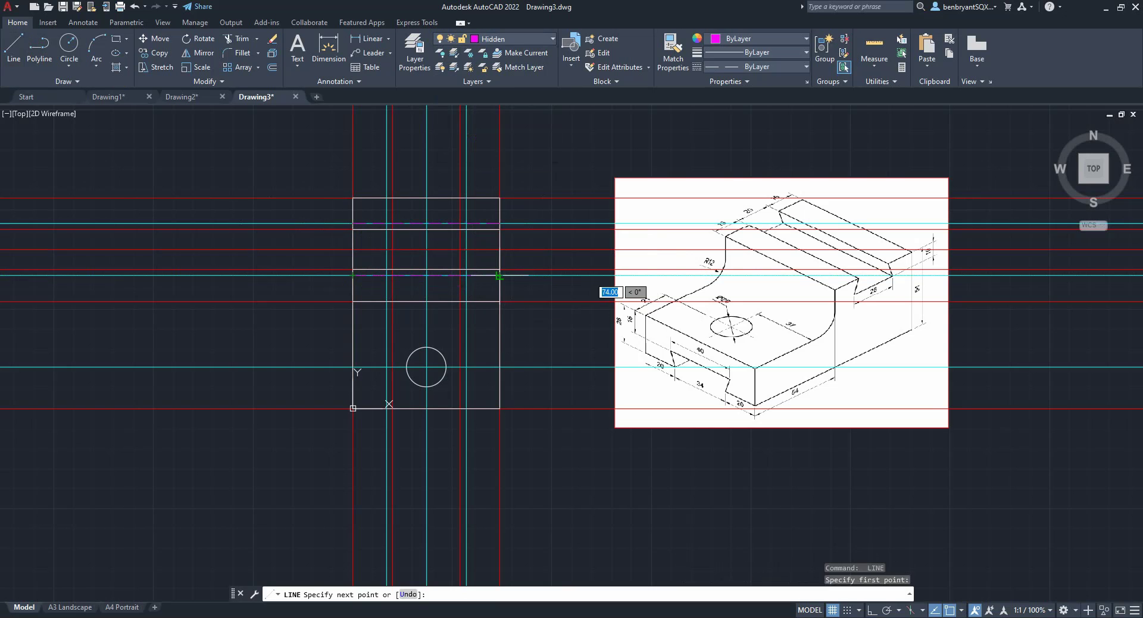
{"action": "left_click", "coordinate": [499, 275]}
{"action": "key", "text": "Return"}
{"action": "key", "text": "Return"}
Draw vertical hidden lines from the rectangle's bottom edge up to its top edge
{"action": "left_click", "coordinate": [466, 408]}
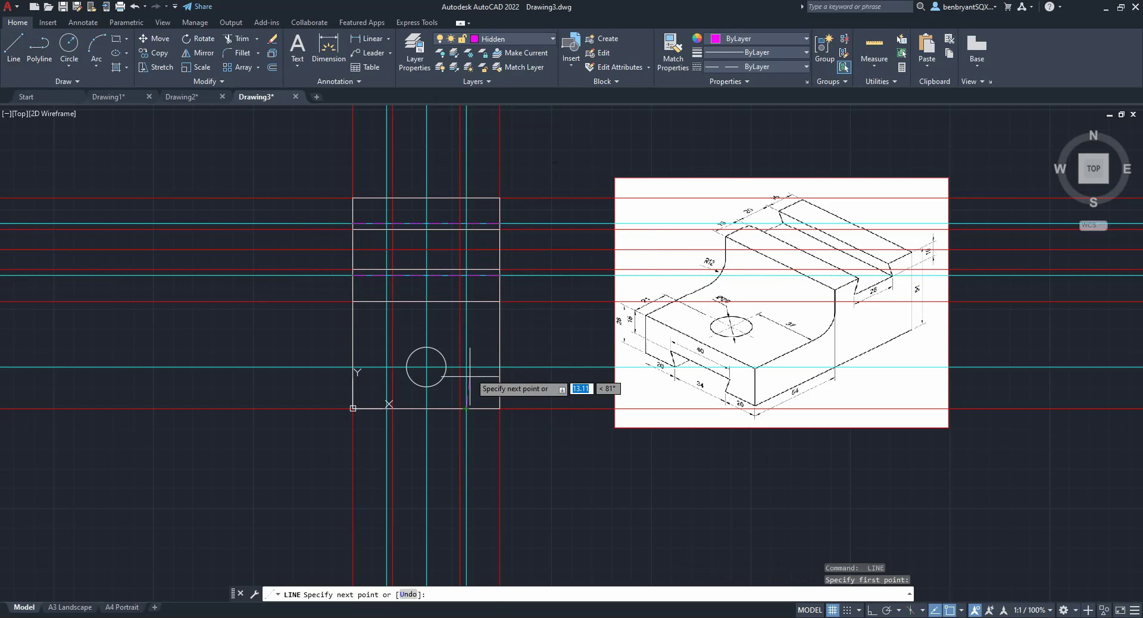
{"action": "left_click", "coordinate": [466, 198]}
{"action": "key", "text": "Return"}
{"action": "key", "text": "Return"}
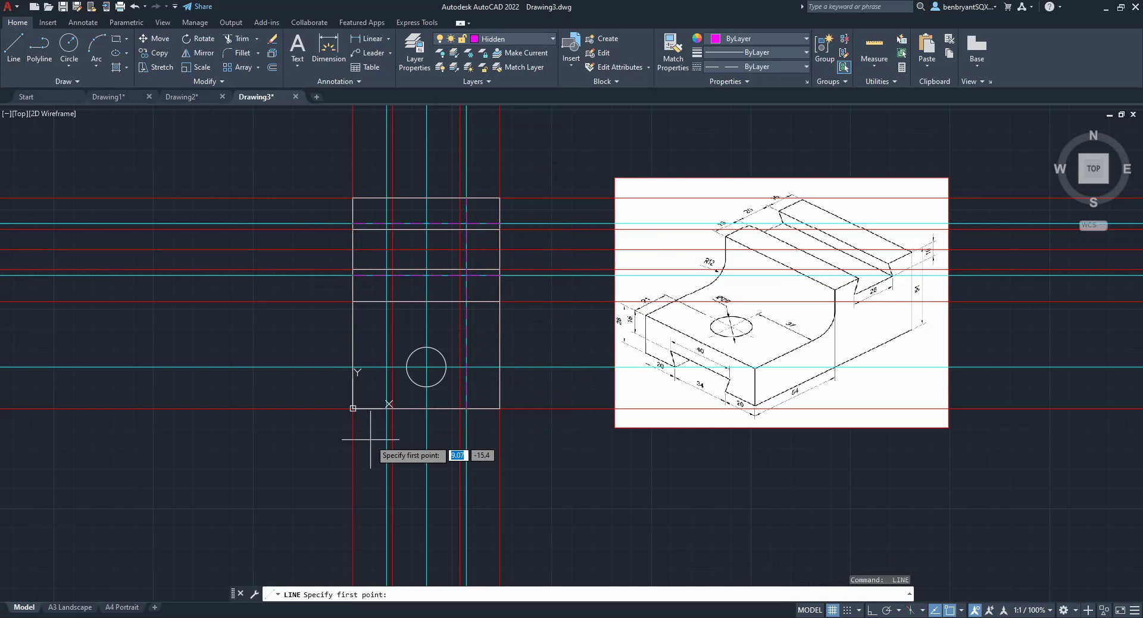
{"action": "left_click", "coordinate": [387, 408]}
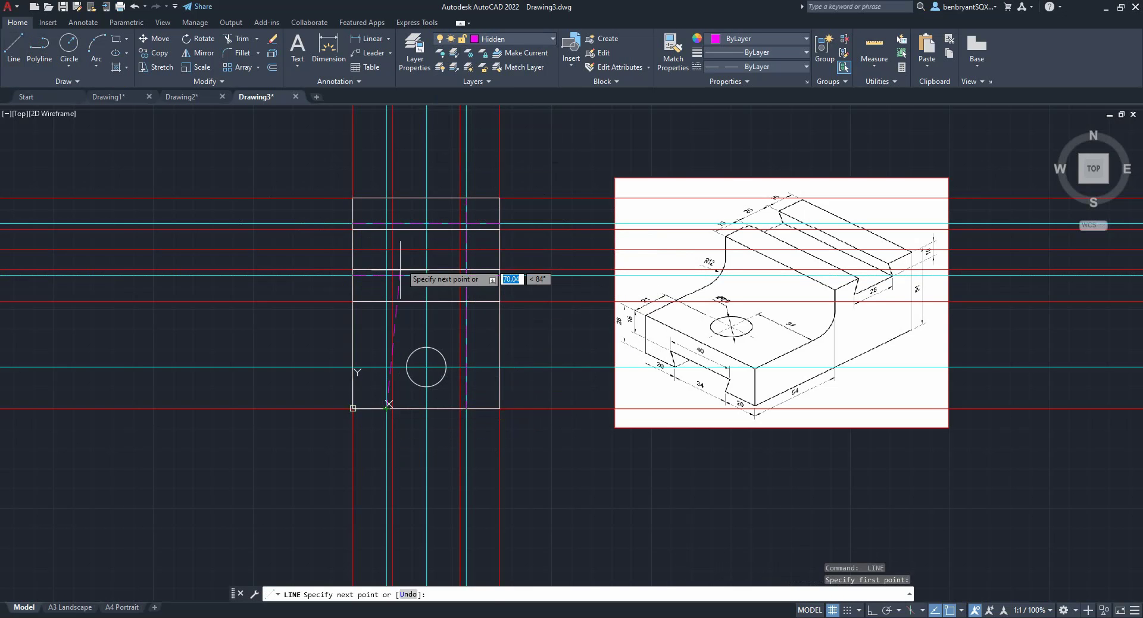
Finish the vertical hidden line, hide the Construction and vision layers, then show Construction again
{"action": "left_click", "coordinate": [387, 198]}
{"action": "key", "text": "Return"}
{"action": "left_click", "coordinate": [496, 37]}
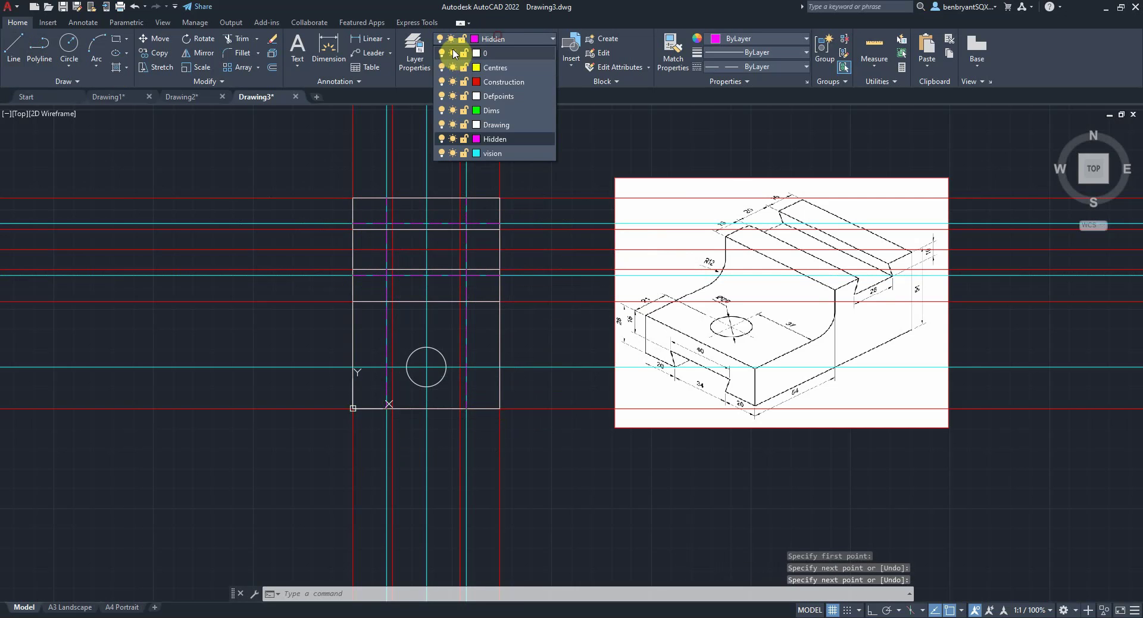
{"action": "left_click", "coordinate": [440, 67]}
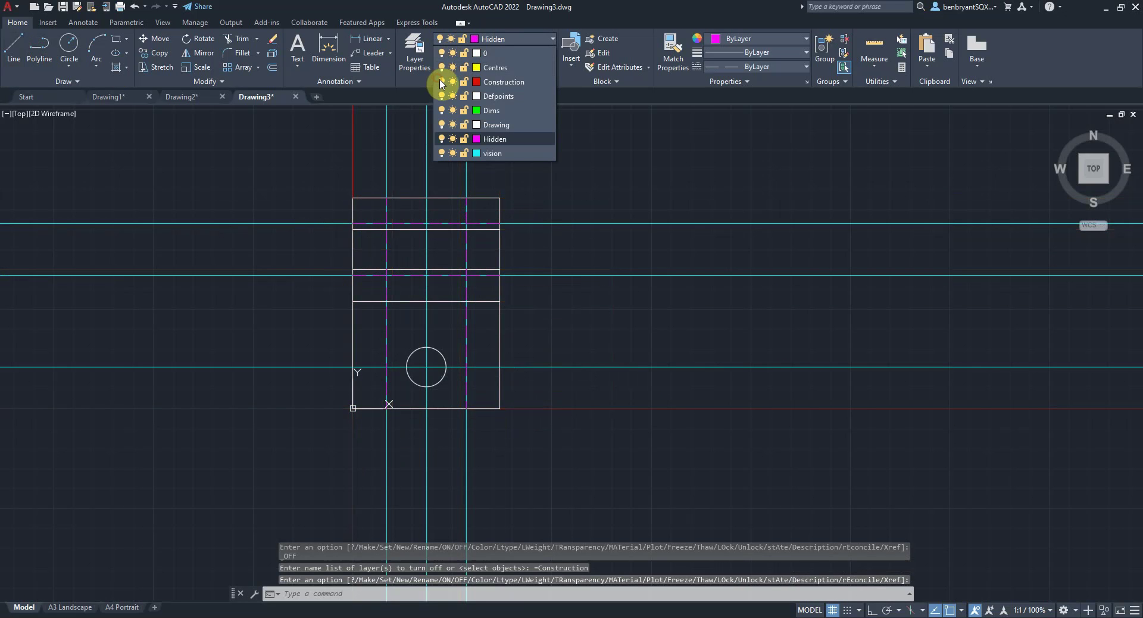
{"action": "left_click", "coordinate": [496, 39]}
{"action": "left_click", "coordinate": [441, 153]}
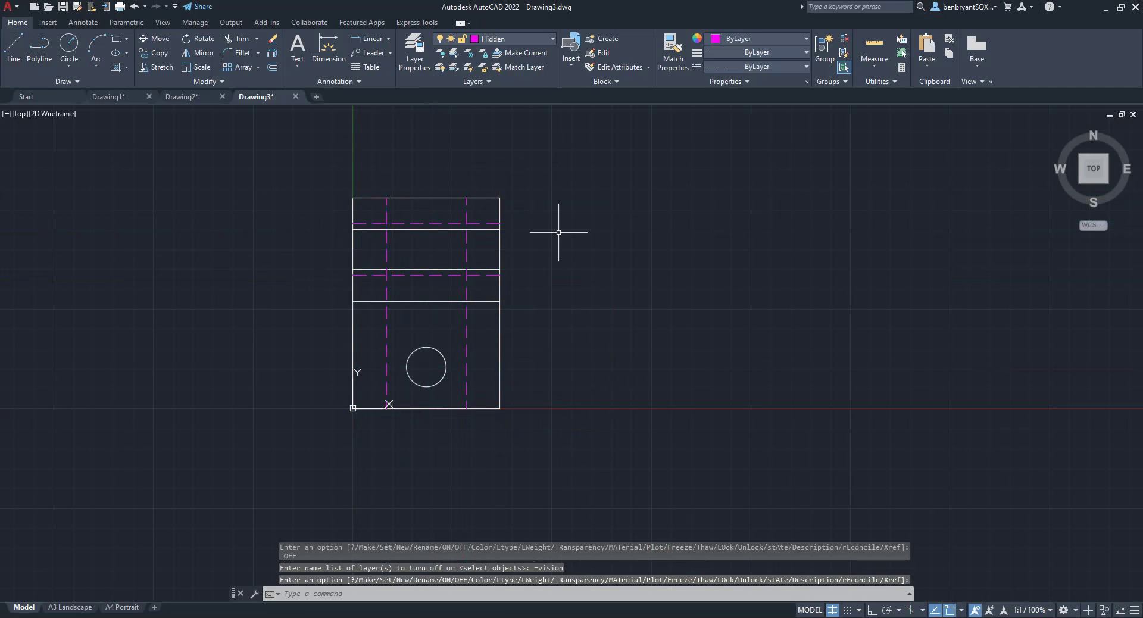
{"action": "left_click", "coordinate": [502, 38]}
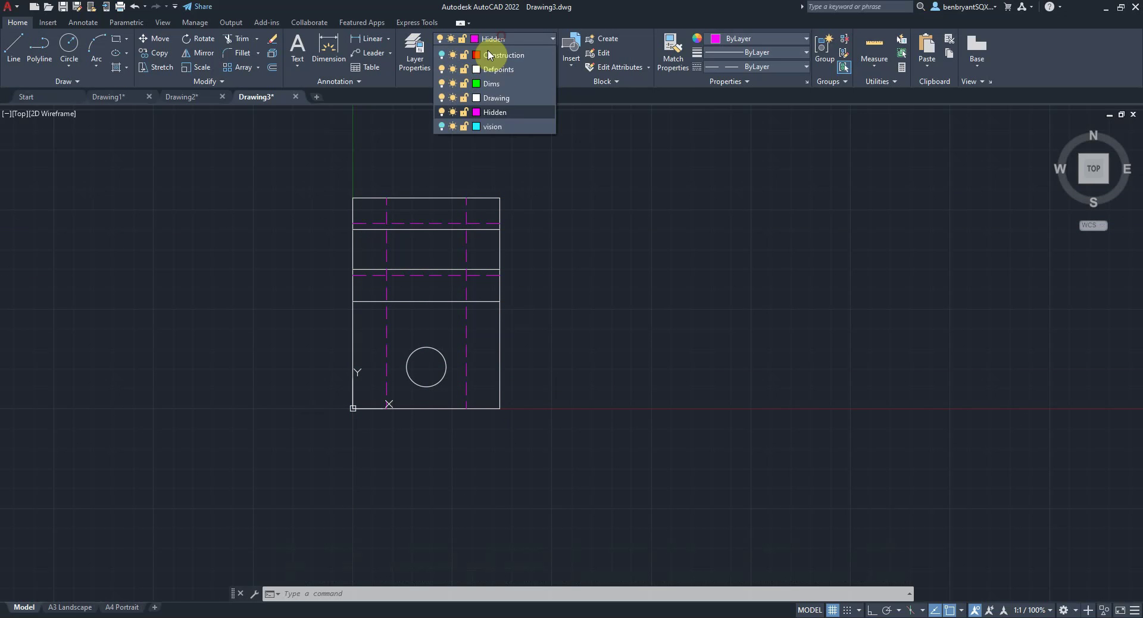
{"action": "left_click", "coordinate": [441, 82]}
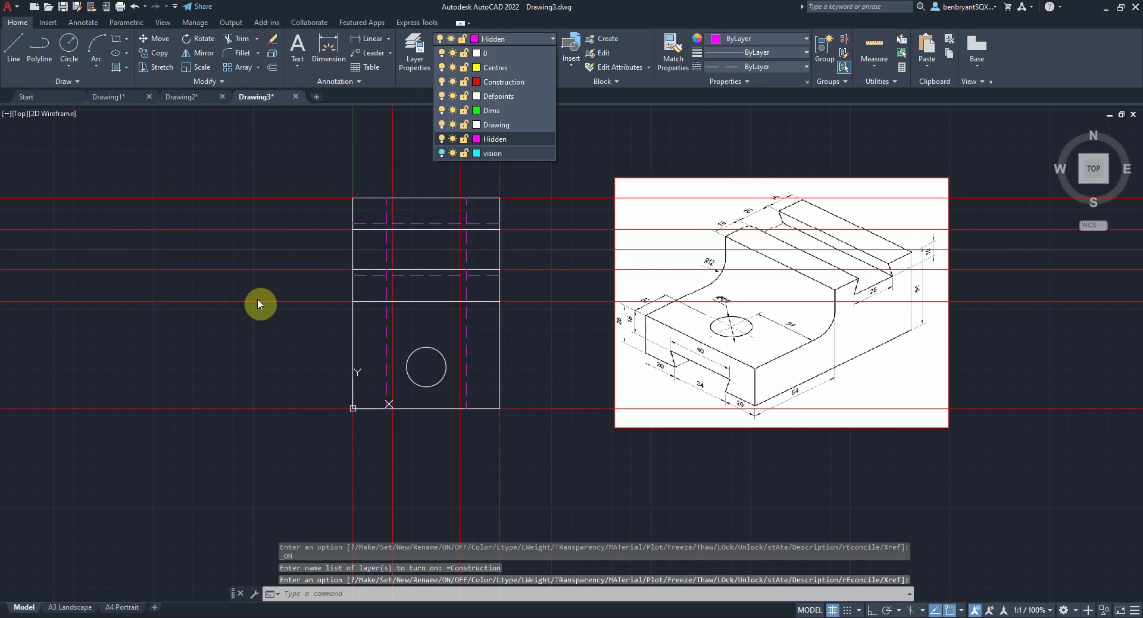
{"action": "left_click", "coordinate": [5, 53]}
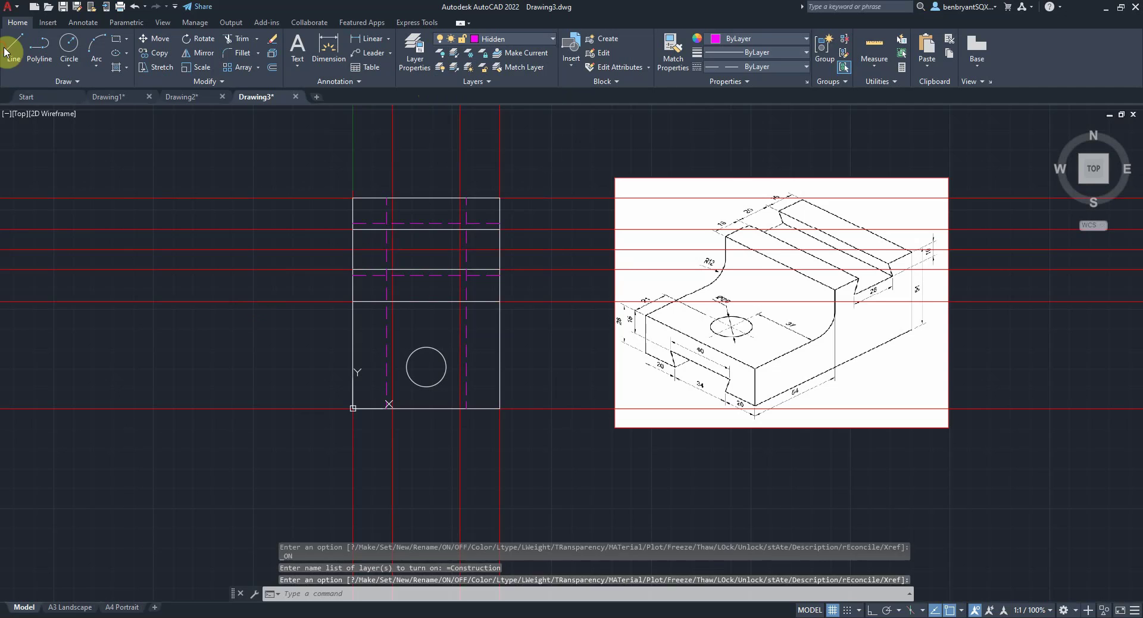
Draw two more vertical hidden lines from the top view's bottom edge to its top edge
{"action": "left_click", "coordinate": [390, 406]}
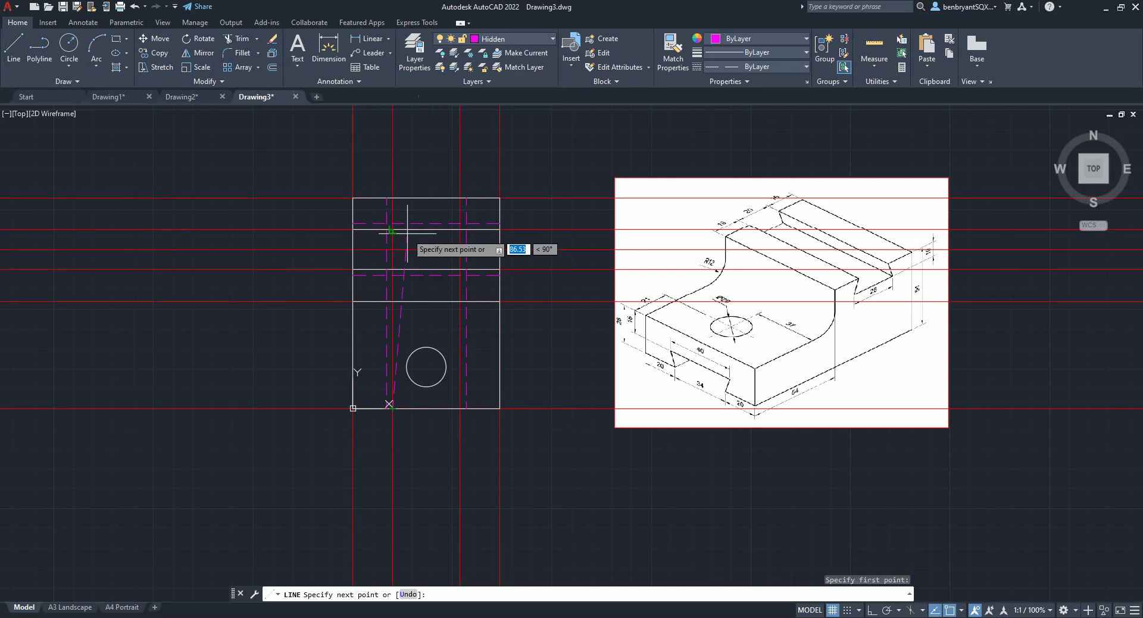
{"action": "left_click", "coordinate": [389, 198]}
{"action": "key", "text": "Return"}
{"action": "key", "text": "Return"}
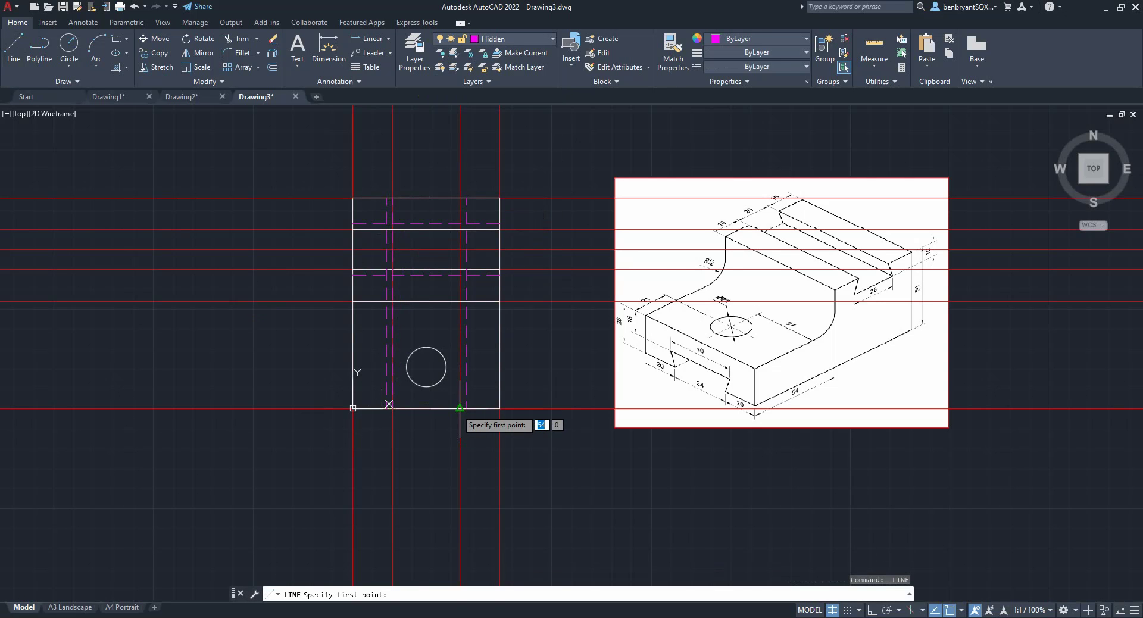
{"action": "left_click", "coordinate": [460, 408]}
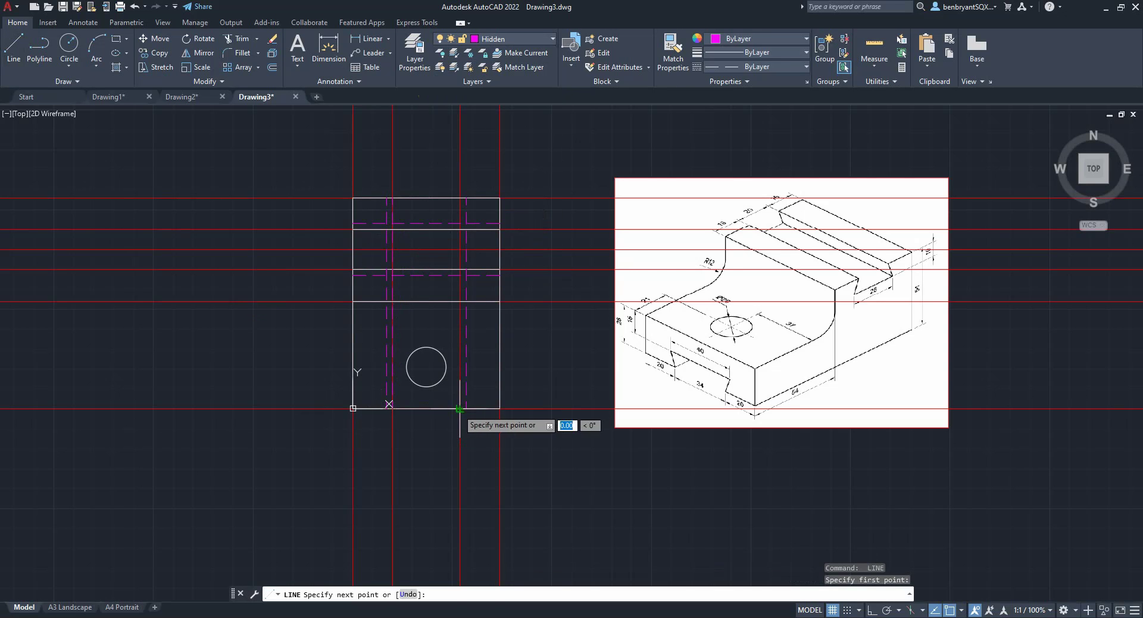
{"action": "left_click", "coordinate": [457, 197]}
{"action": "key", "text": "Return"}
{"action": "middle_click_drag", "start_coordinate": [588, 451], "coordinate": [527, 400]}
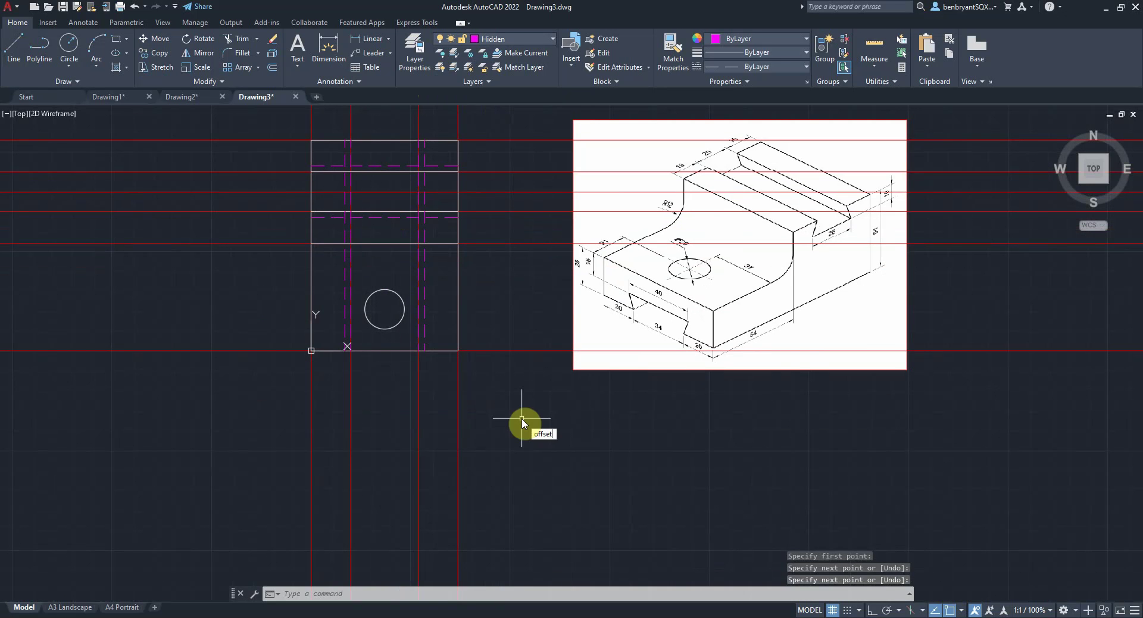
Offset the bottom construction line 51 units down twice and the right-edge line 51 to the right
{"action": "type", "text": "offset"}
{"action": "key", "text": "Return"}
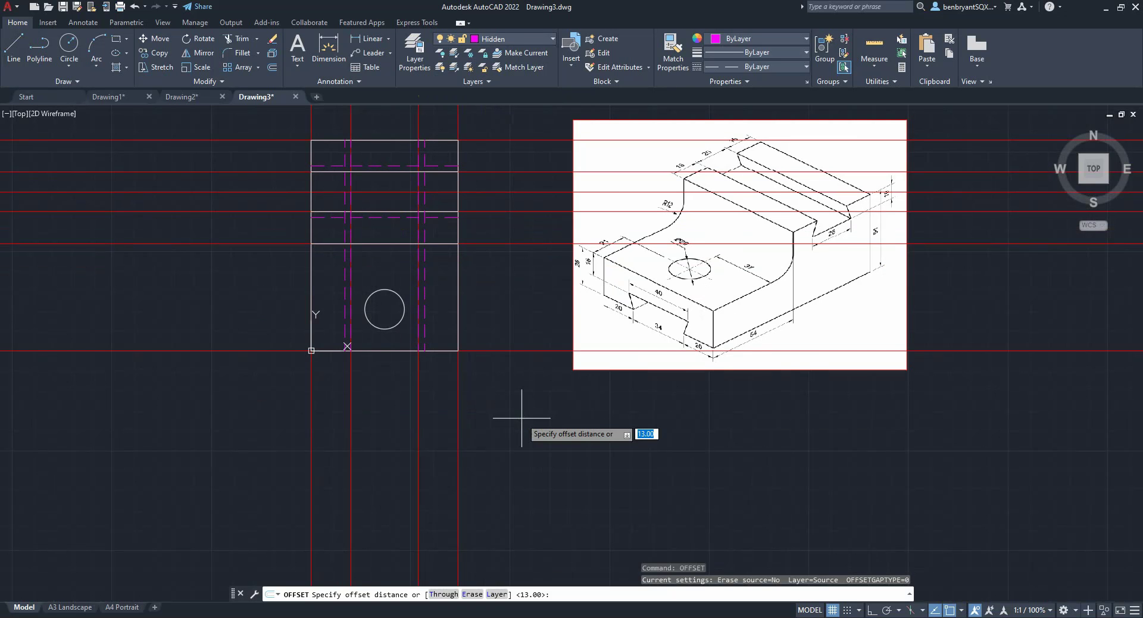
{"action": "type", "text": "5"}
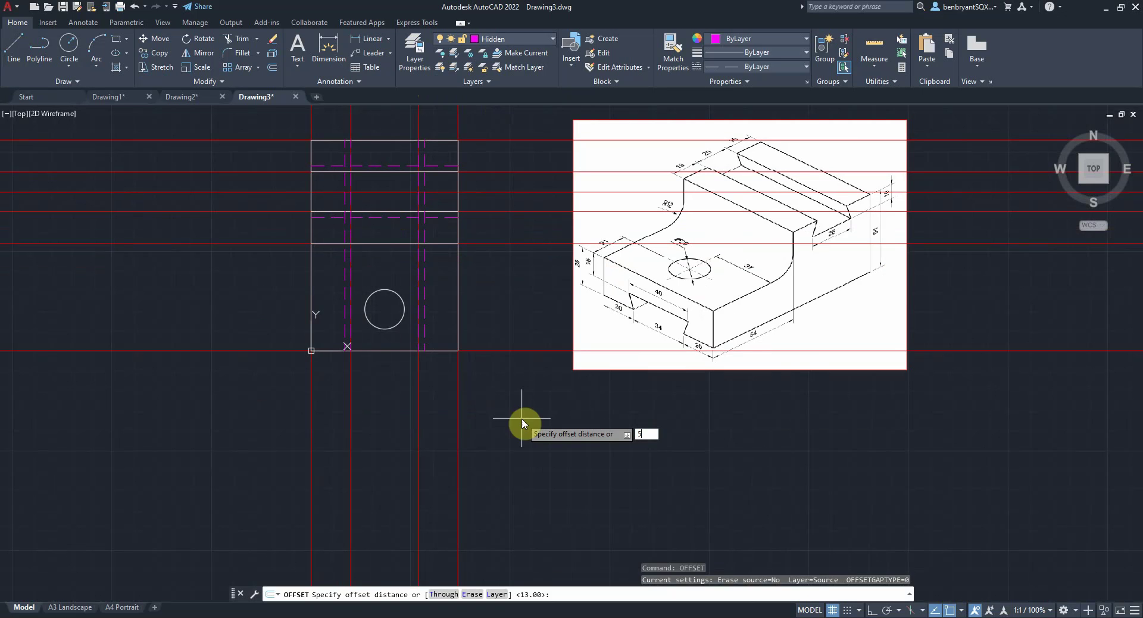
{"action": "type", "text": "1"}
{"action": "key", "text": "Return"}
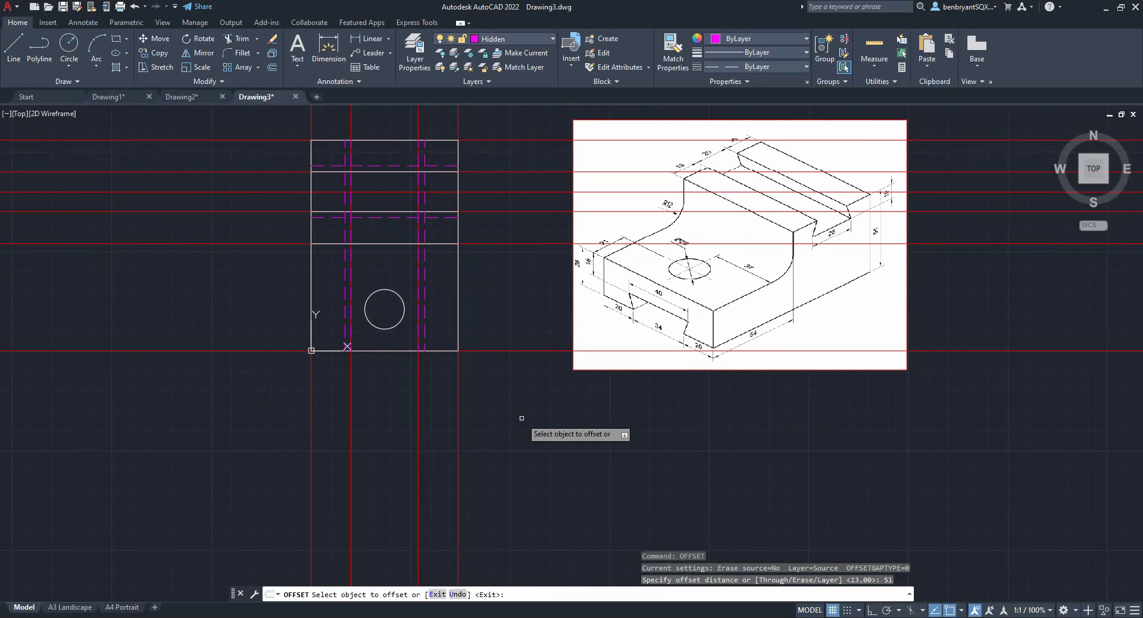
{"action": "left_click", "coordinate": [500, 349]}
{"action": "left_click", "coordinate": [513, 381]}
{"action": "left_click", "coordinate": [512, 452]}
{"action": "left_click", "coordinate": [513, 494]}
{"action": "middle_click_drag", "start_coordinate": [524, 492], "coordinate": [488, 462]}
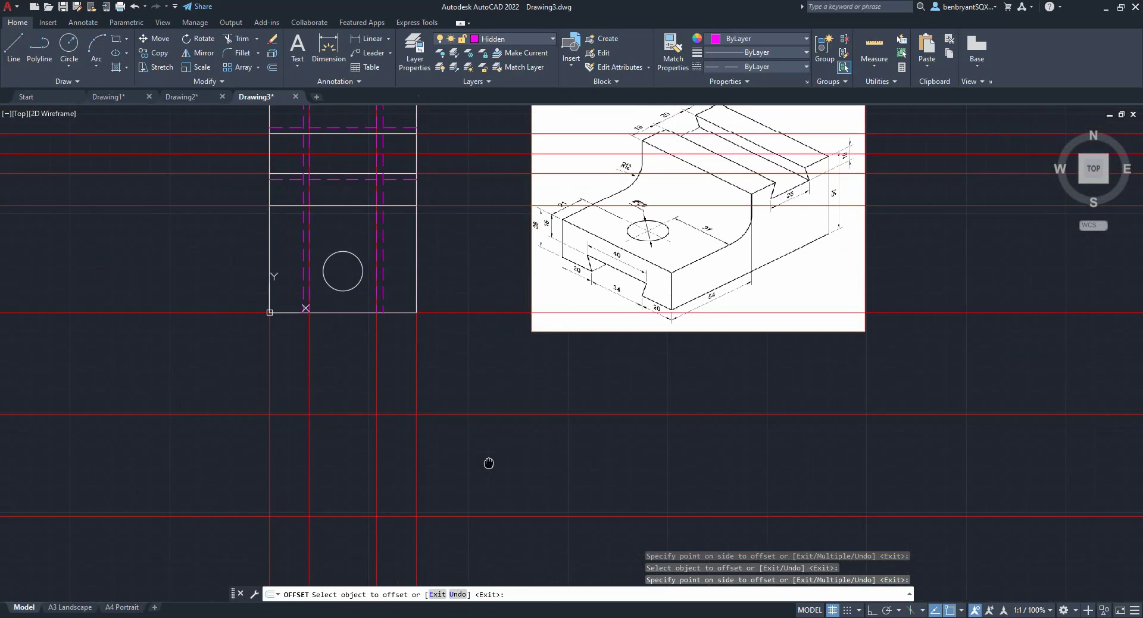
{"action": "left_click", "coordinate": [417, 481]}
{"action": "left_click", "coordinate": [521, 480]}
{"action": "key", "text": "Escape"}
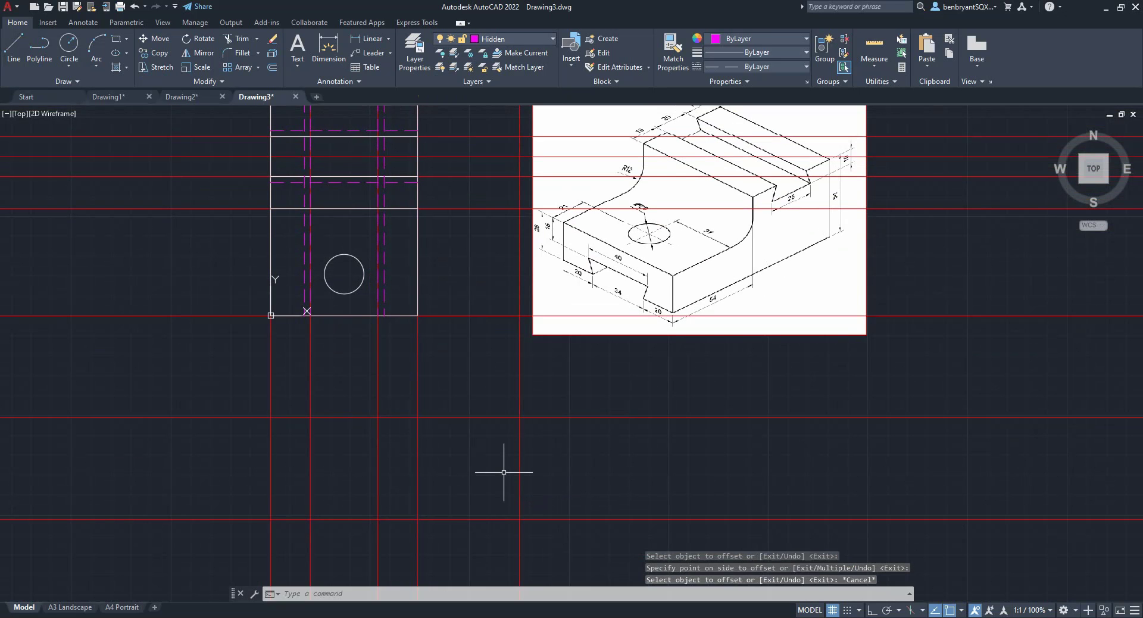
Offset the newest vertical construction lines 54 and then 16 units to the right
{"action": "key", "text": "Return"}
{"action": "type", "text": "54"}
{"action": "key", "text": "Return"}
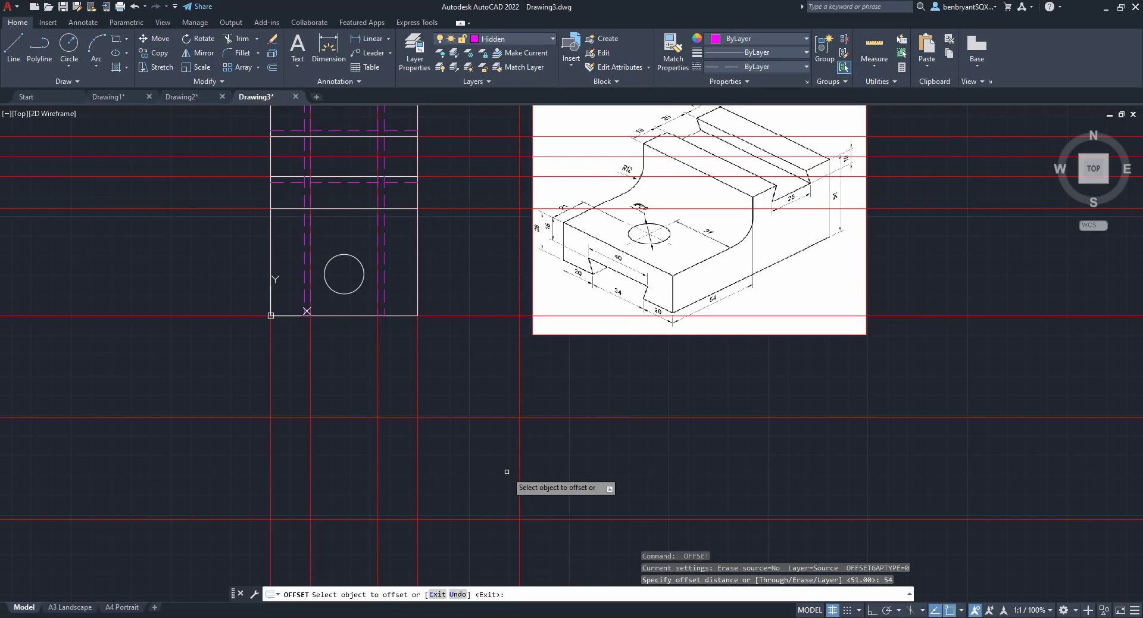
{"action": "left_click", "coordinate": [520, 472]}
{"action": "left_click", "coordinate": [594, 461]}
{"action": "key", "text": "Return"}
{"action": "key", "text": "Return"}
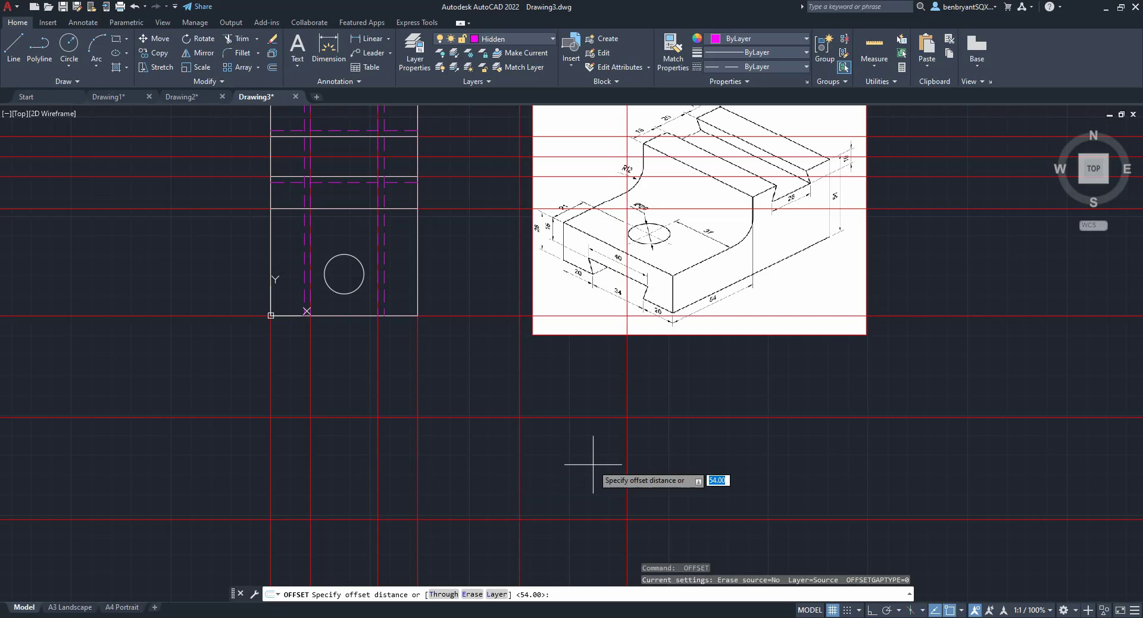
{"action": "type", "text": "16"}
{"action": "key", "text": "Return"}
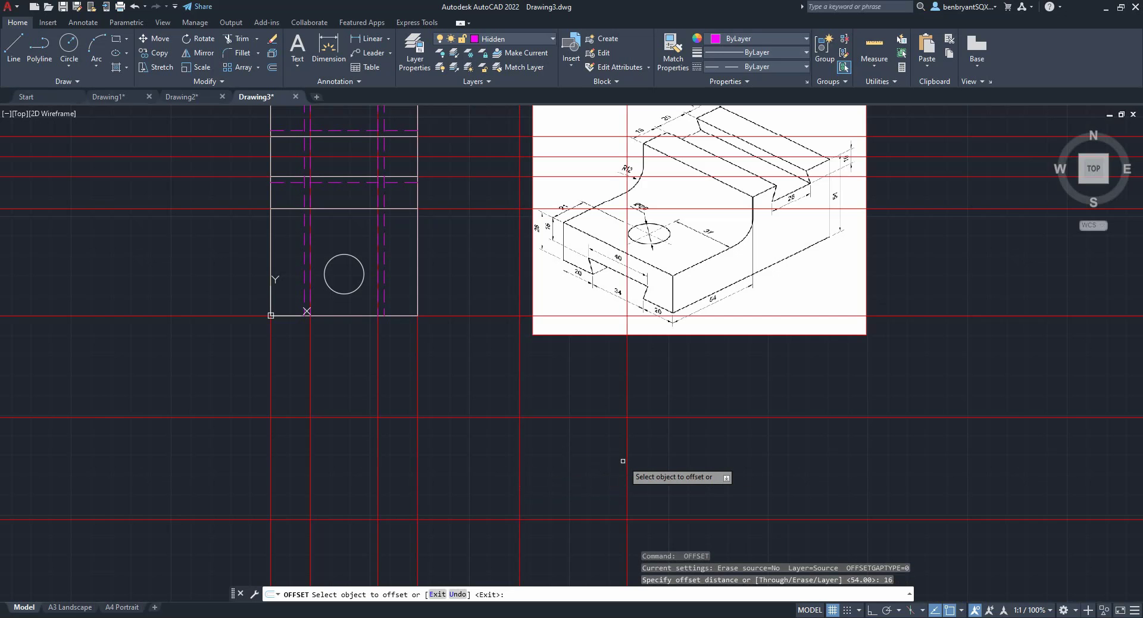
{"action": "left_click", "coordinate": [626, 462]}
{"action": "left_click", "coordinate": [684, 460]}
{"action": "key", "text": "Escape"}
Continue with vertical construction lines offset 20 and then 16 units to the right
{"action": "key", "text": "Return"}
{"action": "type", "text": "20"}
{"action": "key", "text": "Return"}
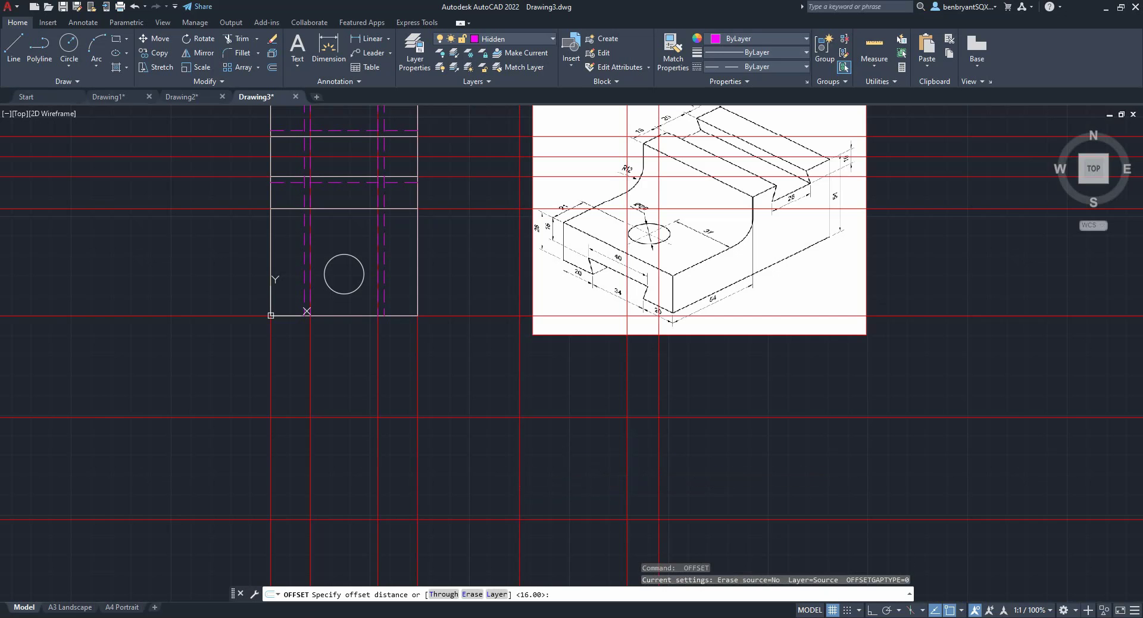
{"action": "left_click", "coordinate": [658, 461]}
{"action": "left_click", "coordinate": [721, 462]}
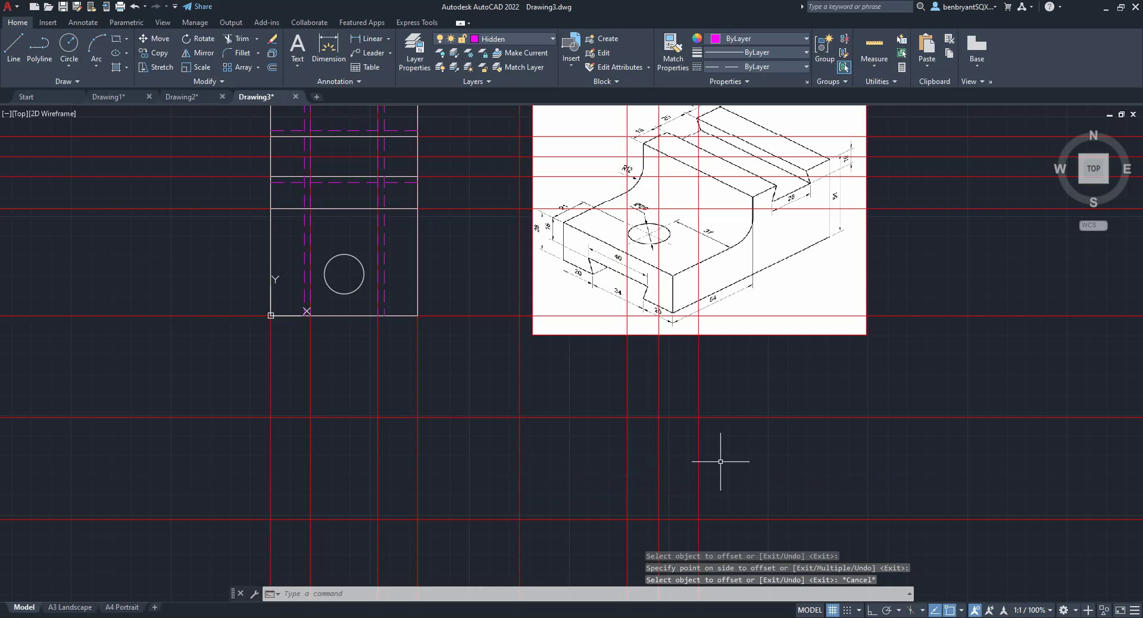
{"action": "key", "text": "Escape"}
{"action": "key", "text": "Return"}
{"action": "type", "text": "16"}
{"action": "key", "text": "Return"}
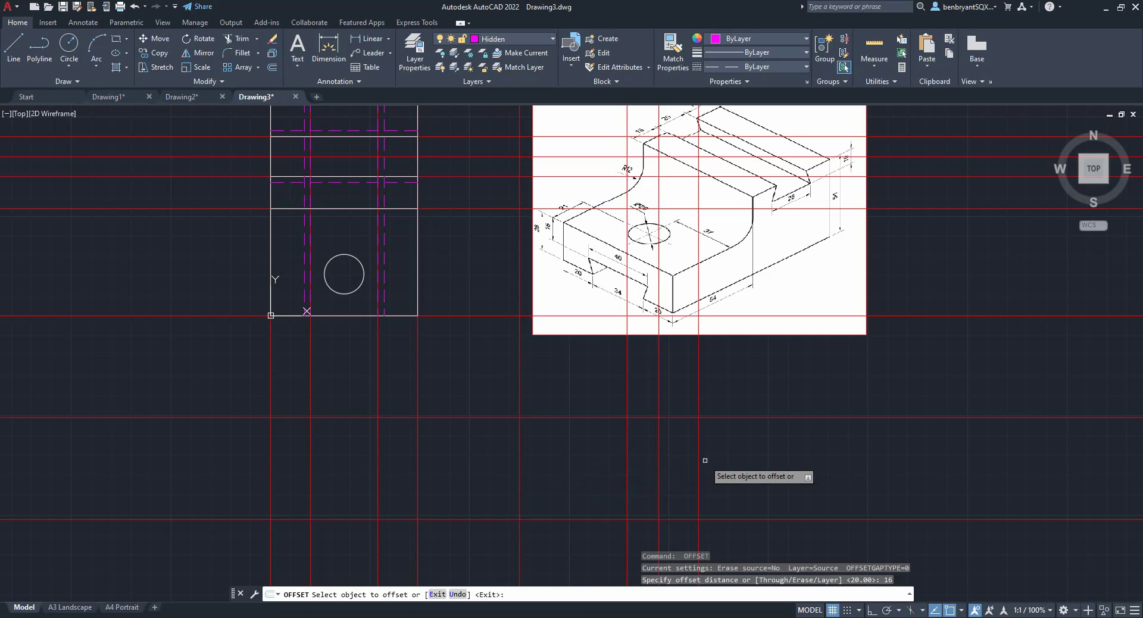
{"action": "left_click", "coordinate": [702, 461]}
{"action": "left_click", "coordinate": [748, 469]}
{"action": "key", "text": "Escape"}
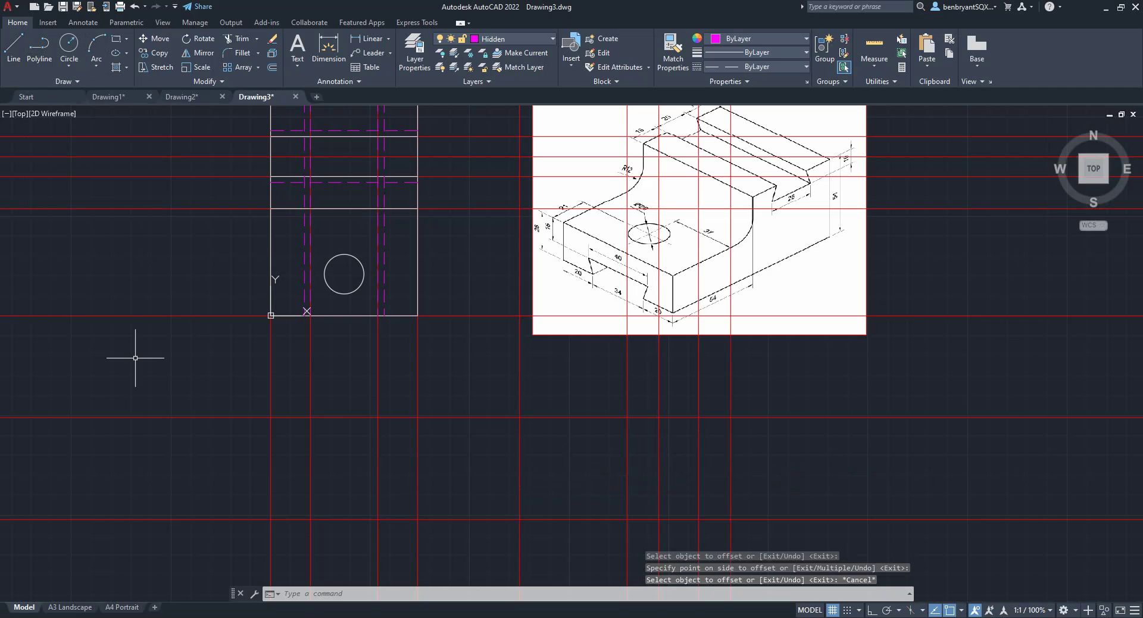
Offset the lowest horizontal construction line 26 units upward
{"action": "key", "text": "Return"}
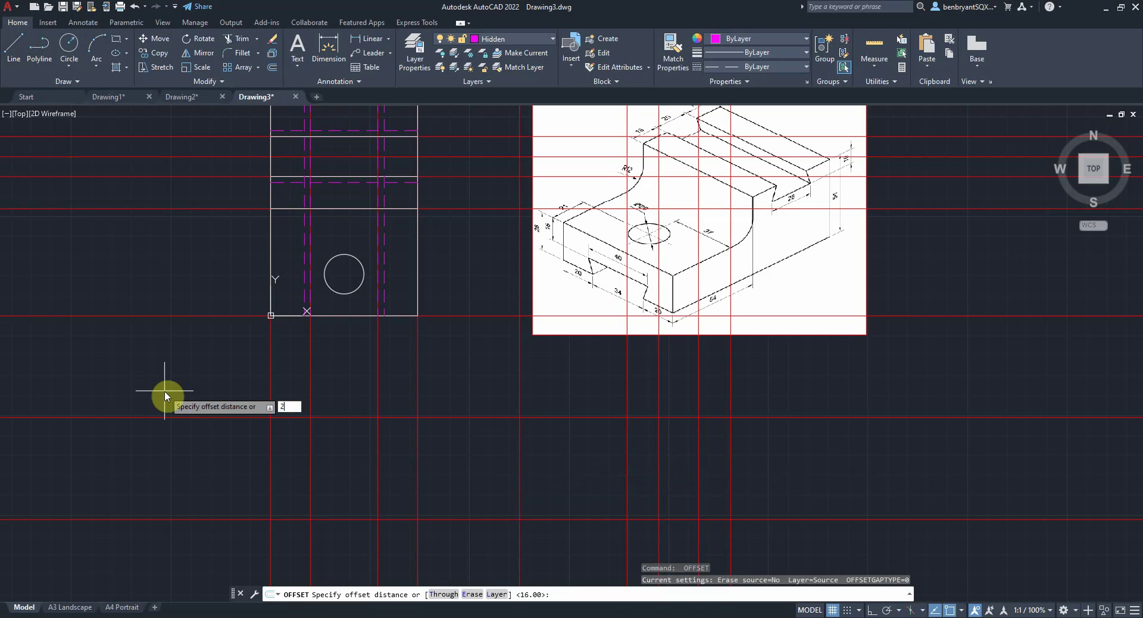
{"action": "type", "text": "26"}
{"action": "key", "text": "Return"}
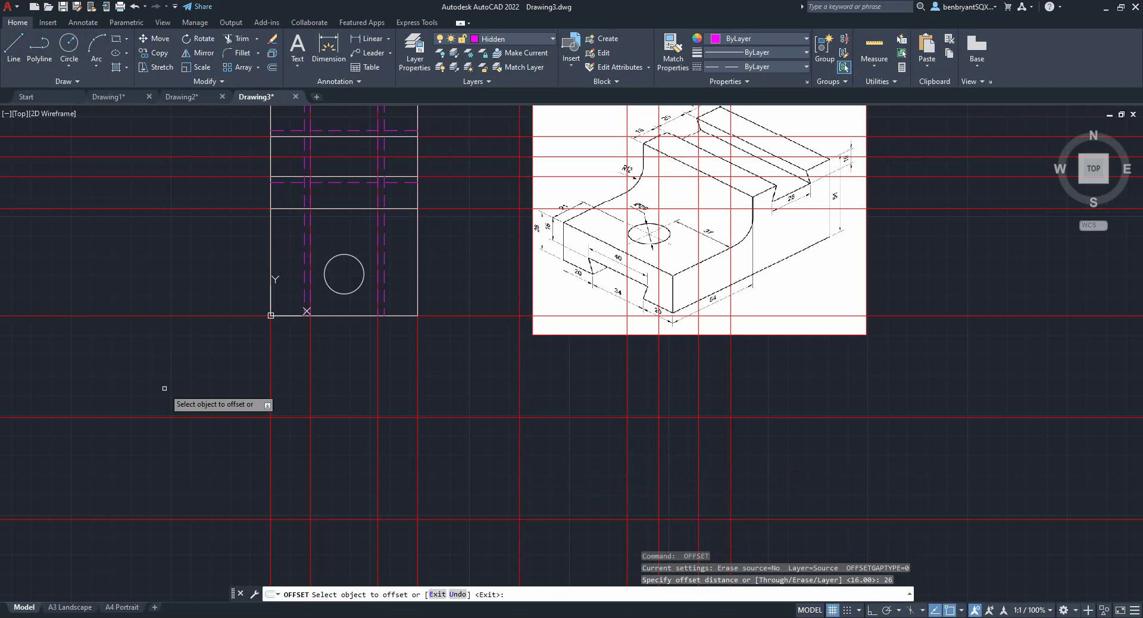
{"action": "left_click", "coordinate": [253, 519]}
{"action": "left_click", "coordinate": [245, 484]}
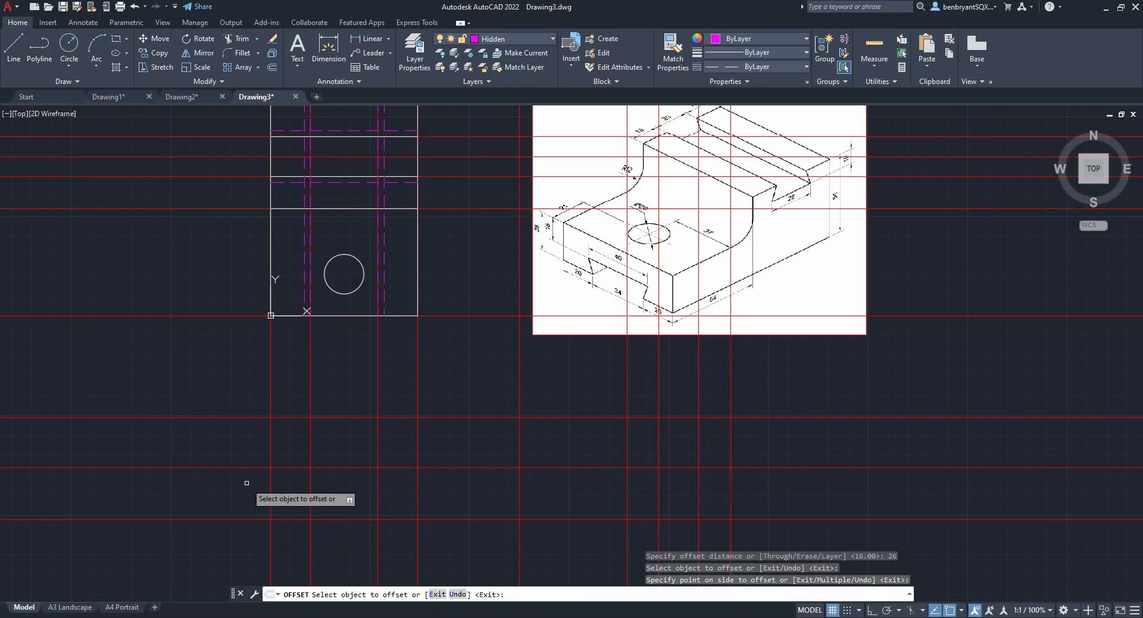
{"action": "key", "text": "Return"}
{"action": "key", "text": "Return"}
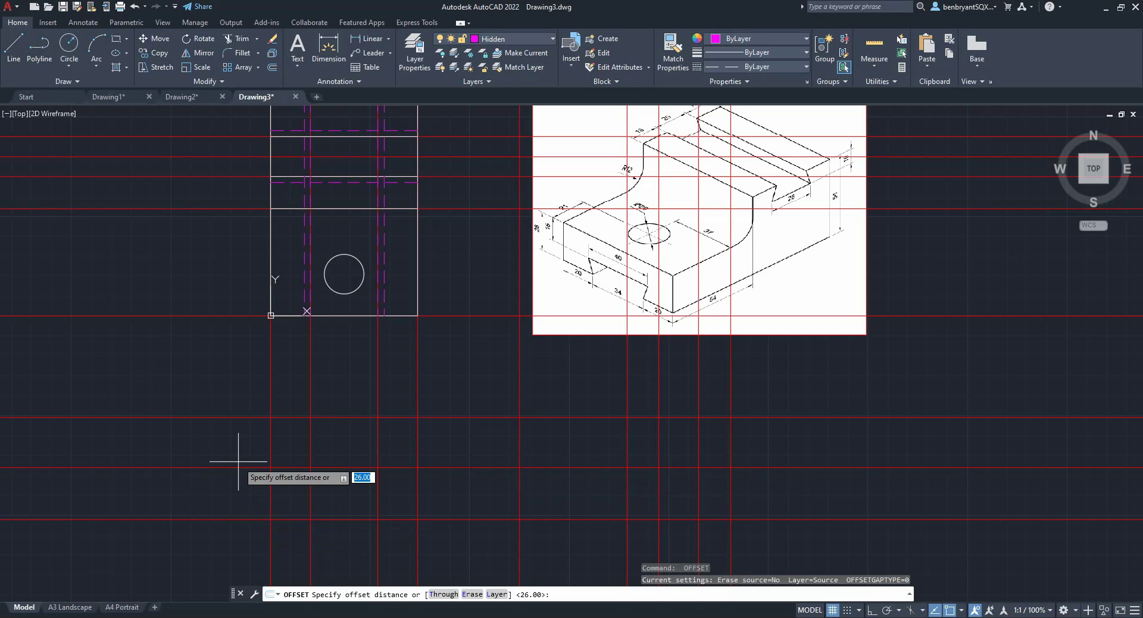
Add horizontal lines offset 16 below the middle line and 10 below the upper line
{"action": "key", "text": "Return"}
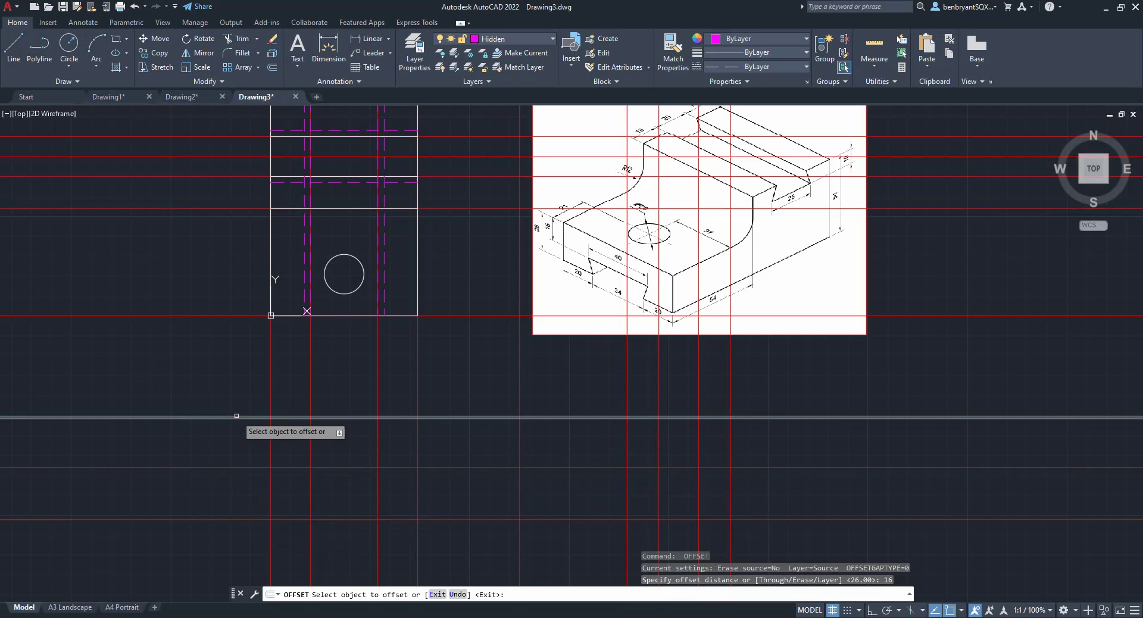
{"action": "left_click", "coordinate": [230, 468]}
{"action": "left_click", "coordinate": [202, 482]}
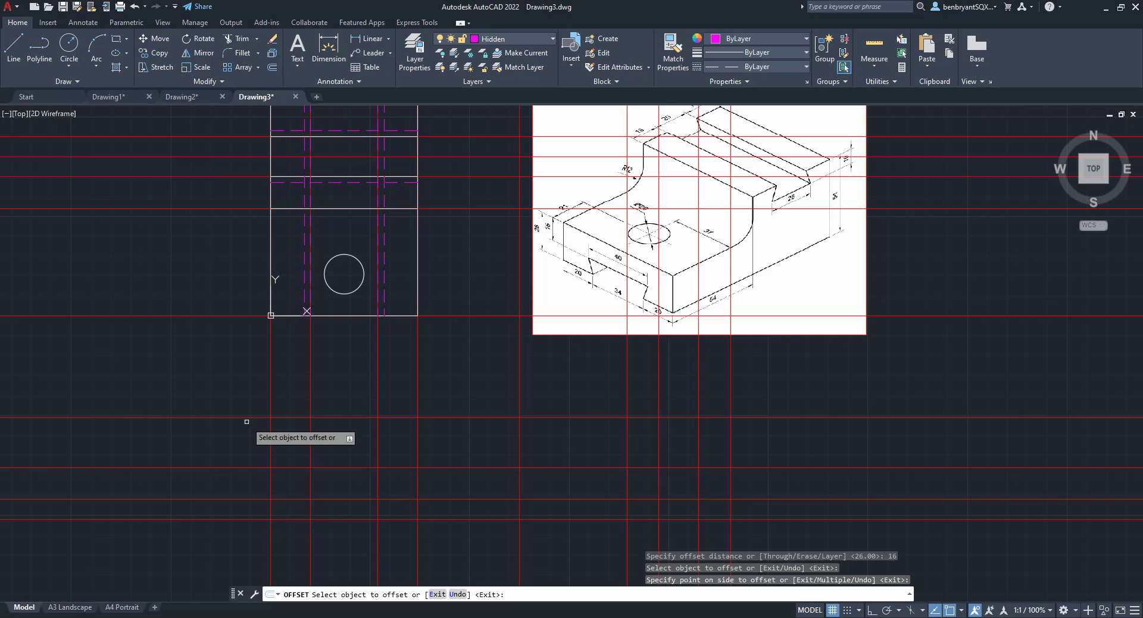
{"action": "key", "text": "Return"}
{"action": "key", "text": "Return"}
{"action": "type", "text": "10"}
{"action": "key", "text": "Return"}
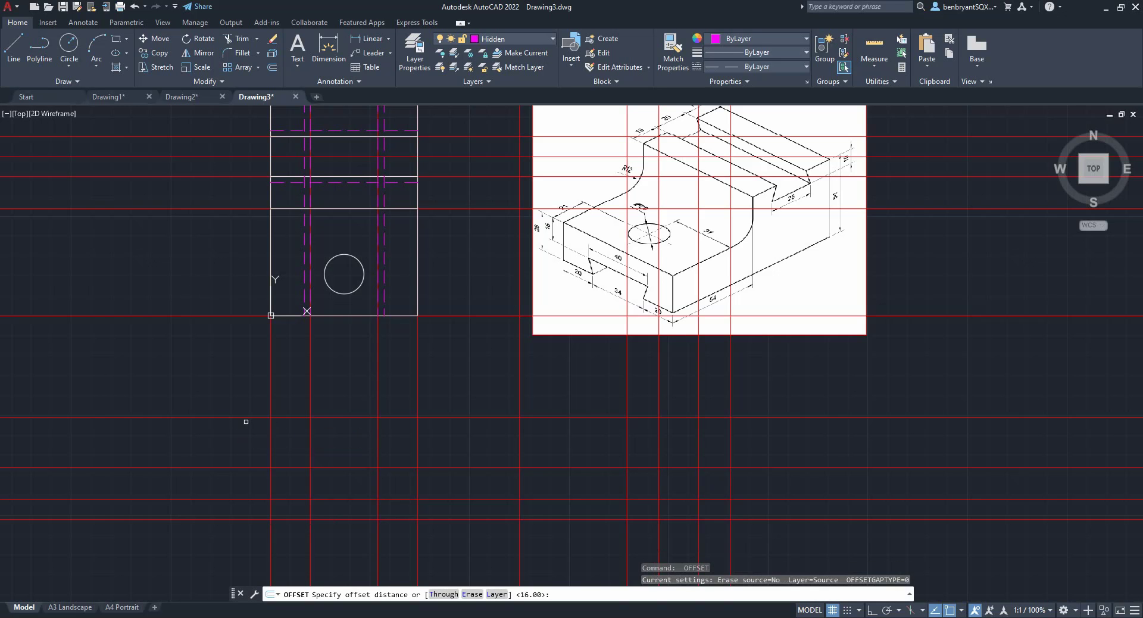
{"action": "left_click", "coordinate": [235, 417]}
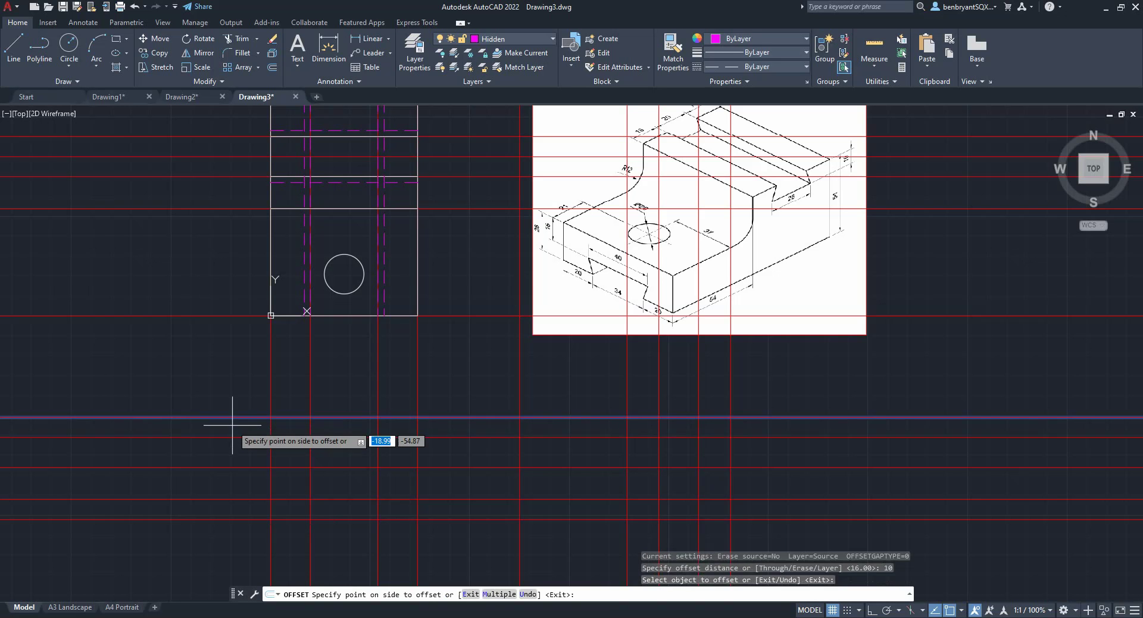
{"action": "left_click", "coordinate": [241, 466]}
{"action": "key", "text": "Escape"}
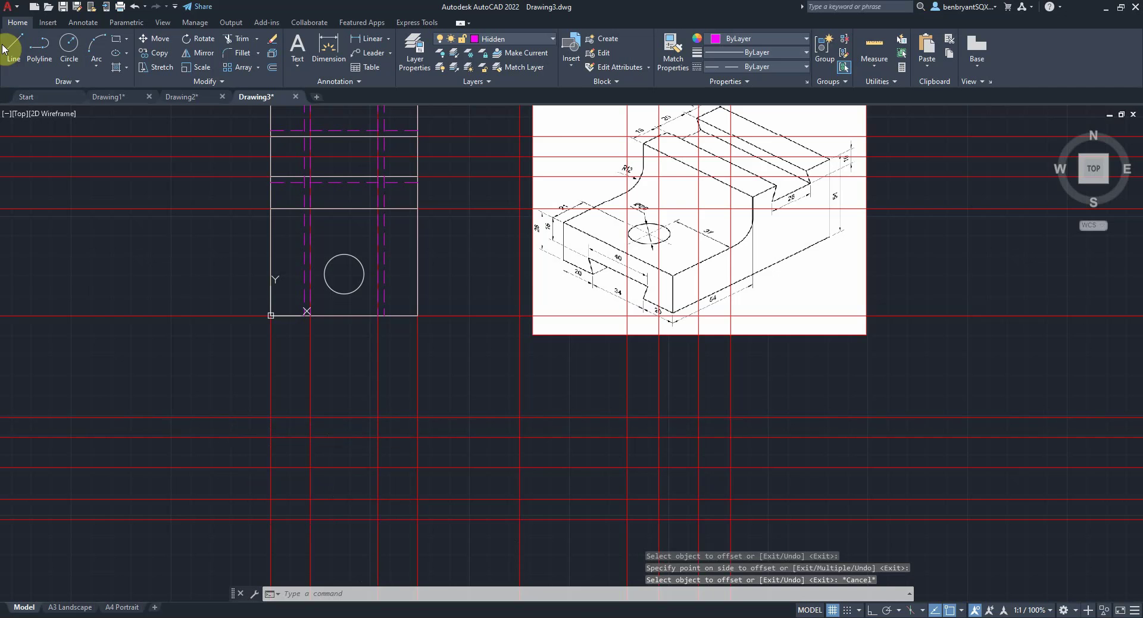
Make Drawing the current layer and draw the front view's rectangular outline along the construction lines
{"action": "left_click", "coordinate": [509, 39]}
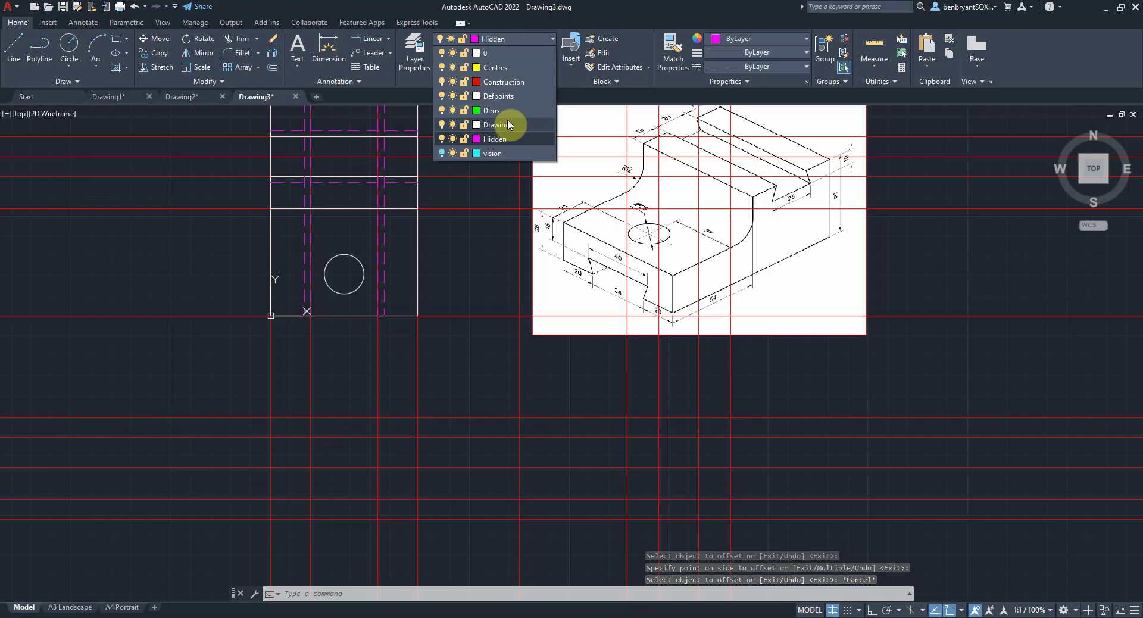
{"action": "left_click", "coordinate": [507, 124]}
{"action": "left_click", "coordinate": [19, 56]}
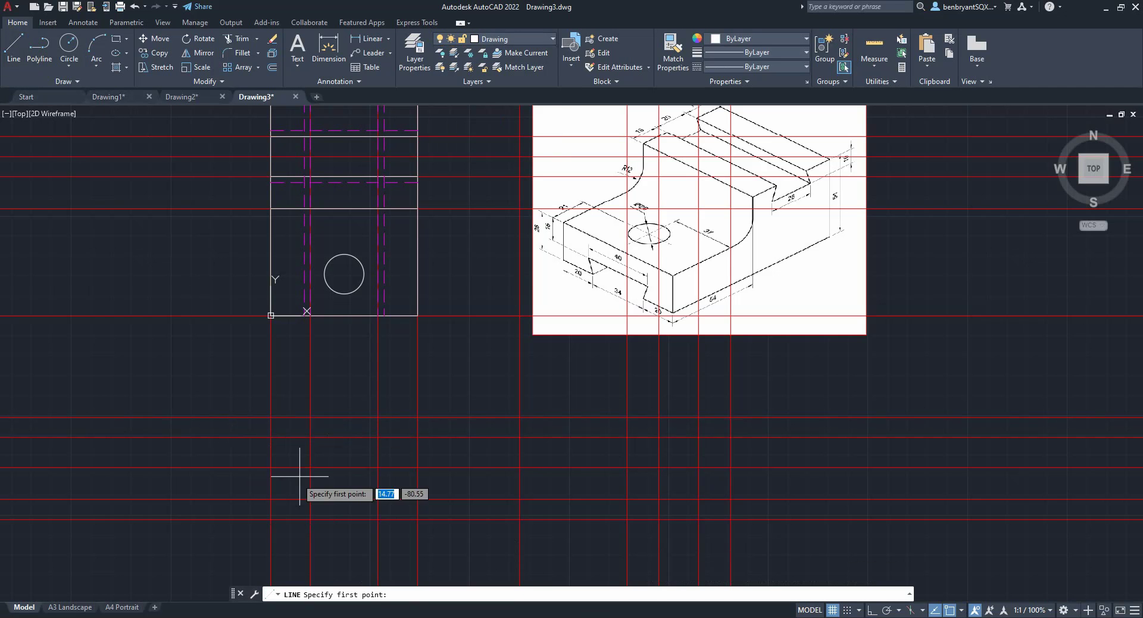
{"action": "left_click", "coordinate": [271, 519]}
{"action": "left_click", "coordinate": [271, 417]}
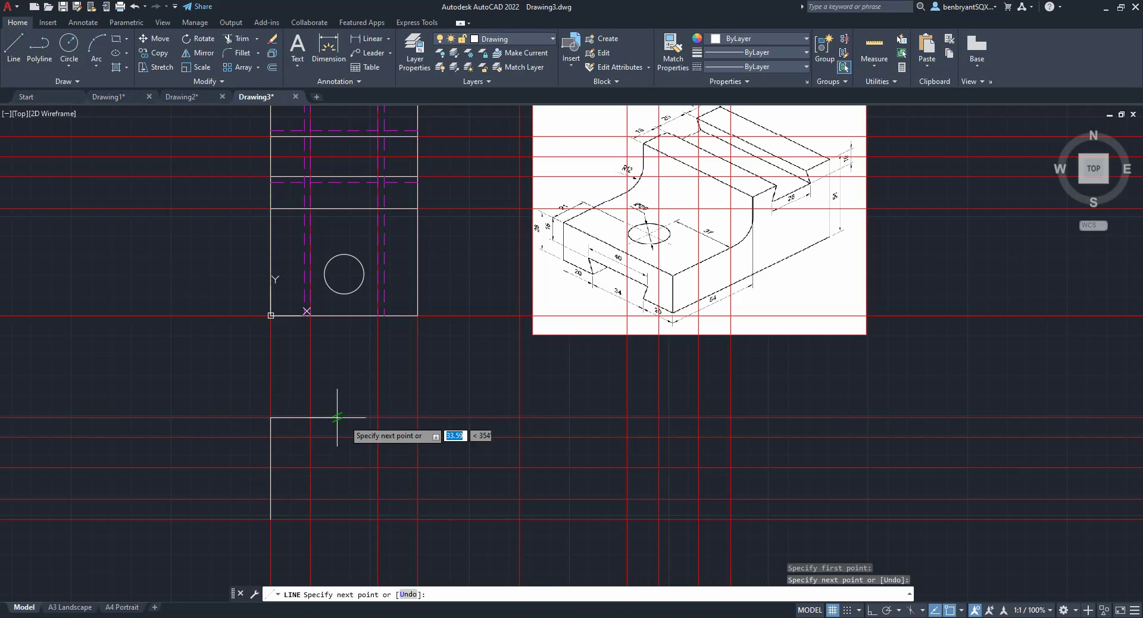
{"action": "left_click", "coordinate": [417, 417]}
{"action": "left_click", "coordinate": [417, 519]}
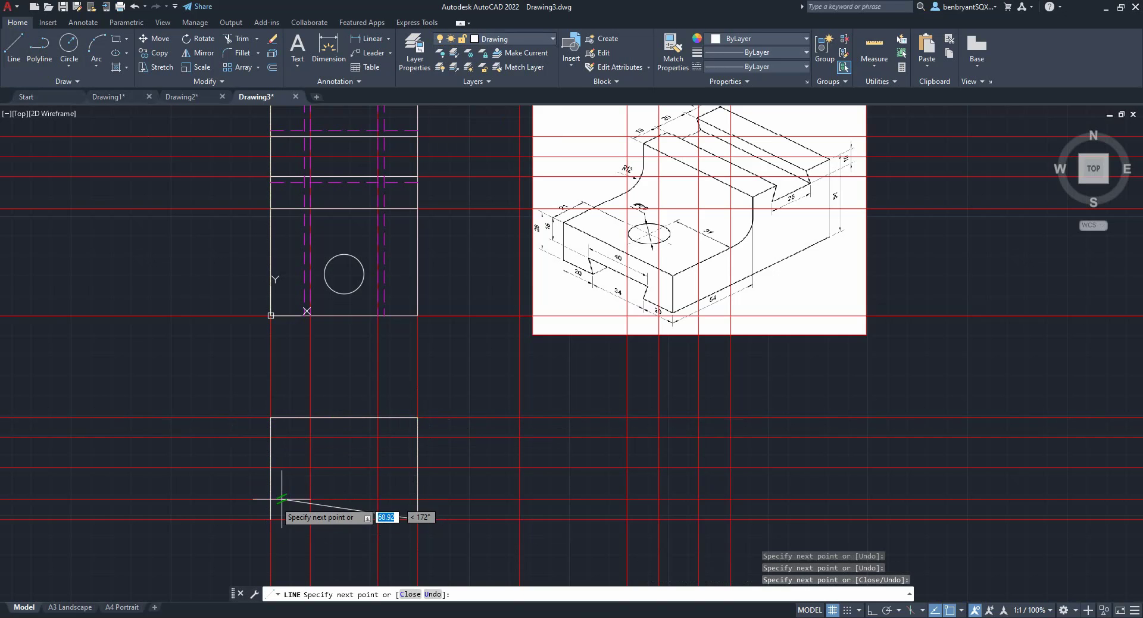
{"action": "left_click", "coordinate": [271, 520]}
{"action": "key", "text": "Return"}
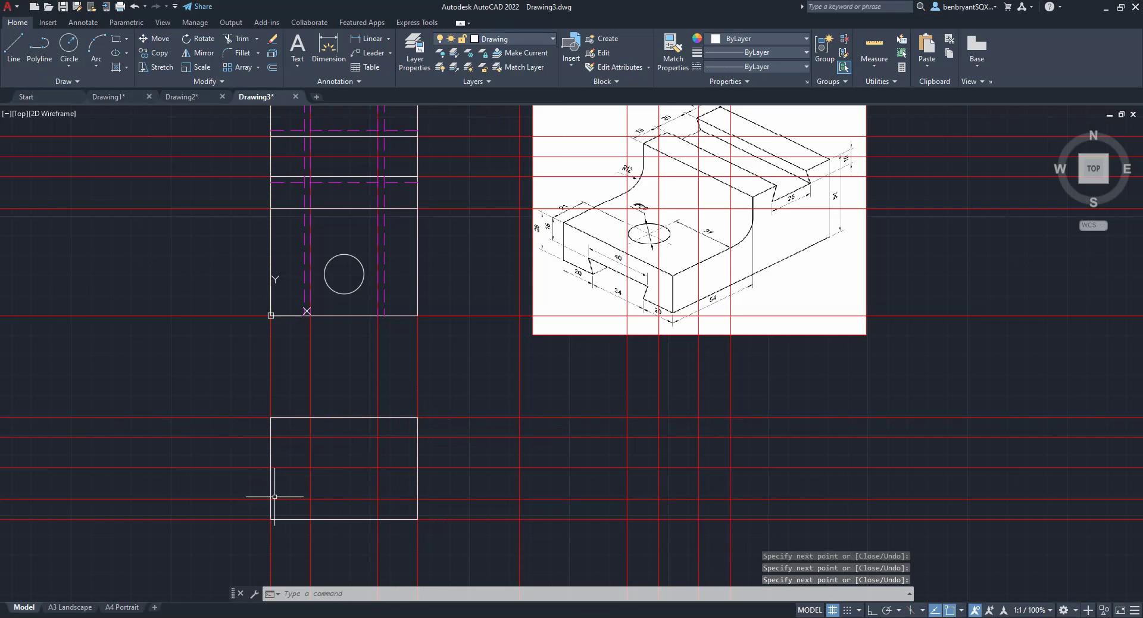
Draw a horizontal line across the front view, splitting it into two stacked rectangles
{"action": "key", "text": "Return"}
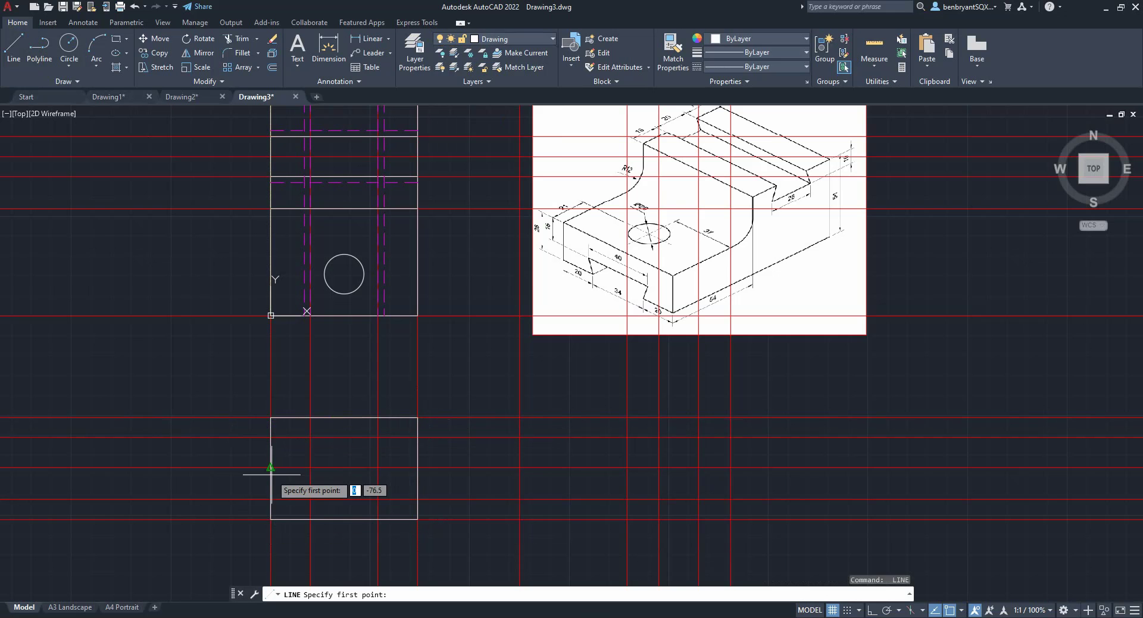
{"action": "left_click", "coordinate": [271, 468]}
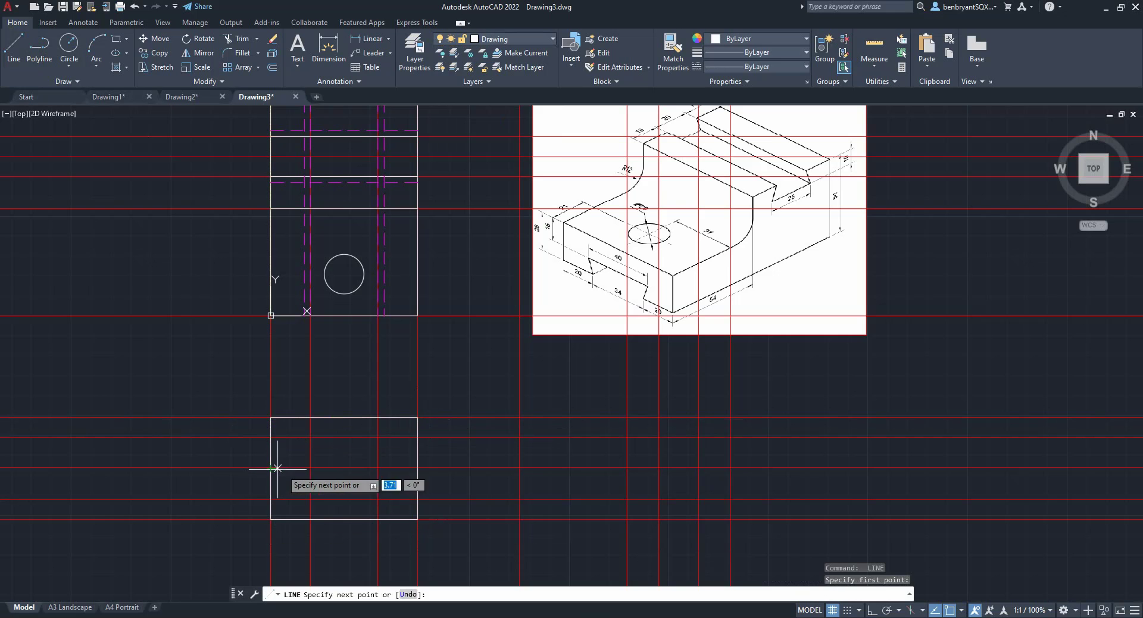
{"action": "left_click", "coordinate": [418, 468]}
{"action": "key", "text": "Return"}
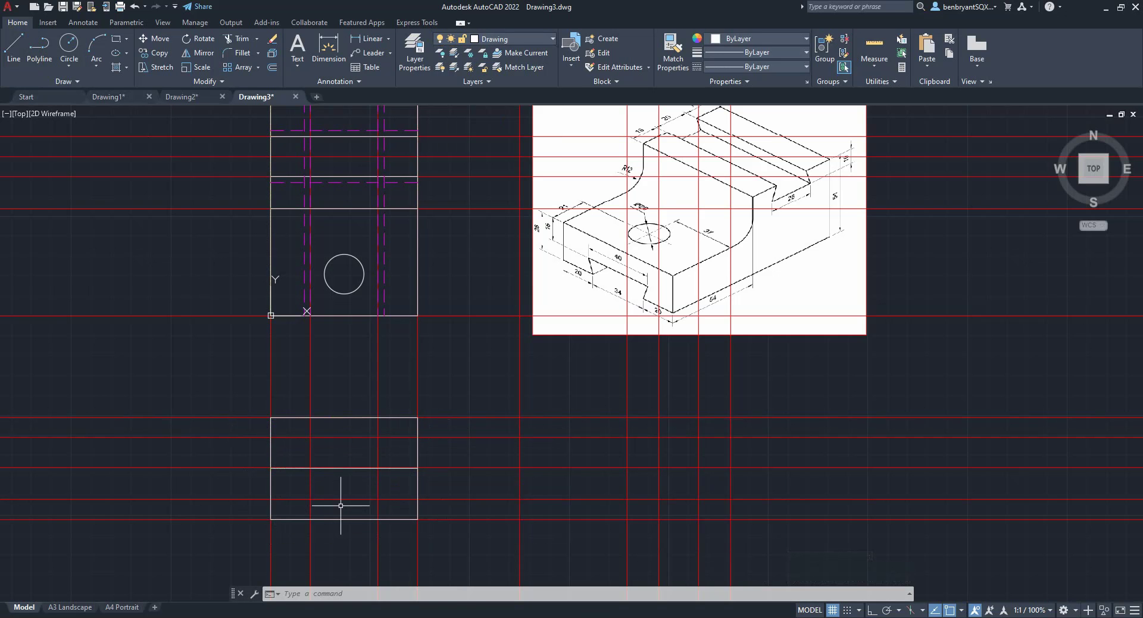
Offset a vertical construction line 34/2 (17 units) to the right
{"action": "type", "text": "offset"}
{"action": "key", "text": "Return"}
{"action": "type", "text": "3"}
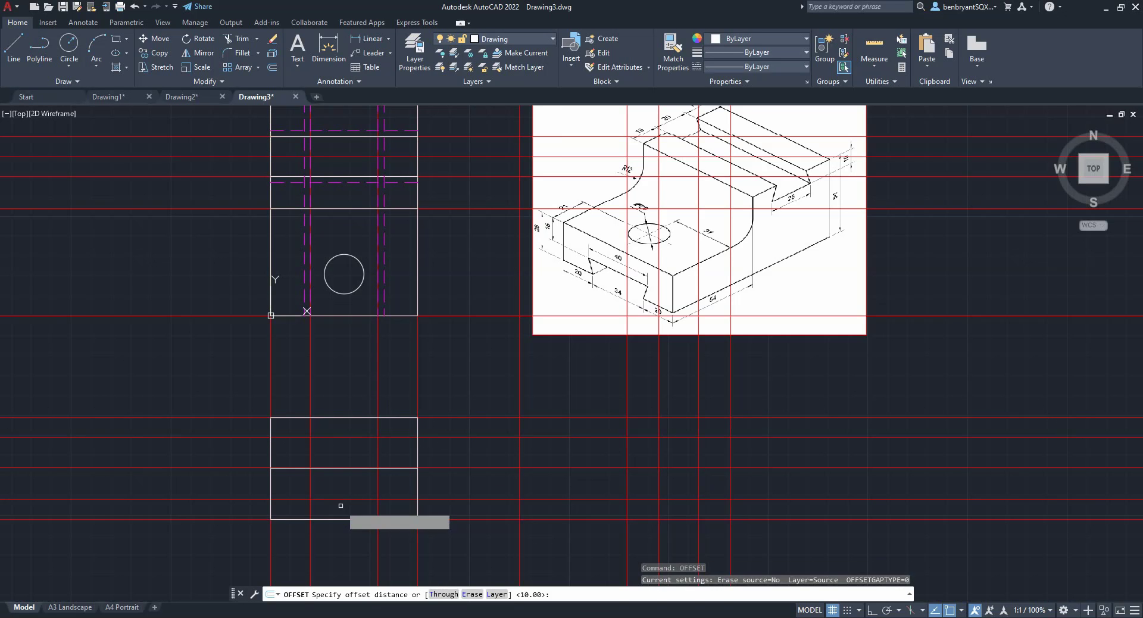
{"action": "type", "text": "4/2"}
{"action": "key", "text": "Return"}
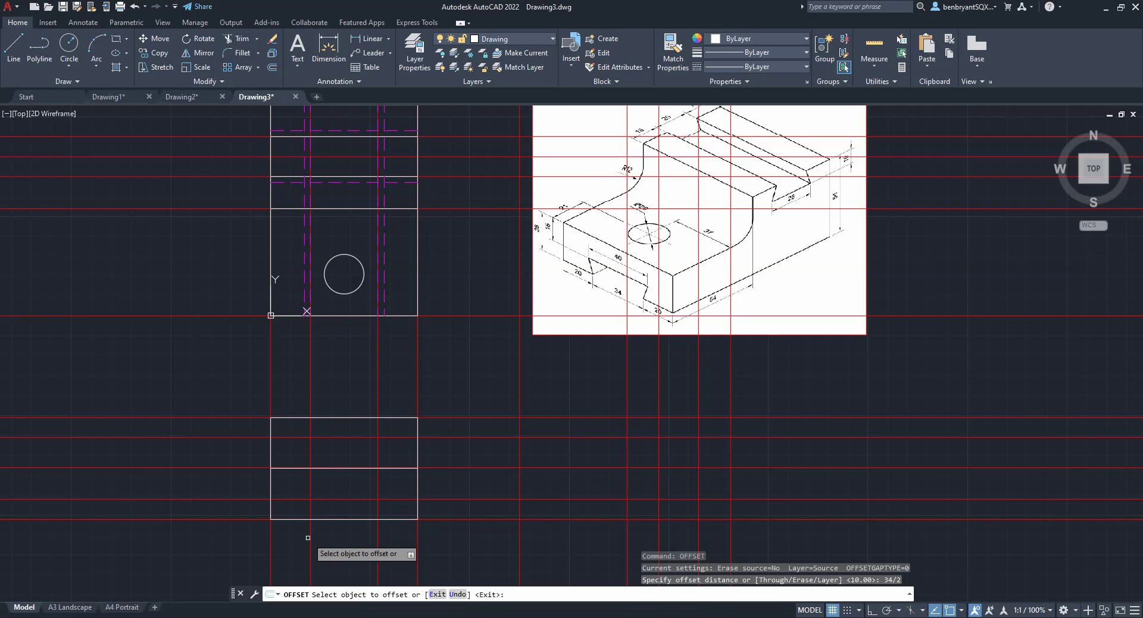
{"action": "left_click", "coordinate": [311, 536]}
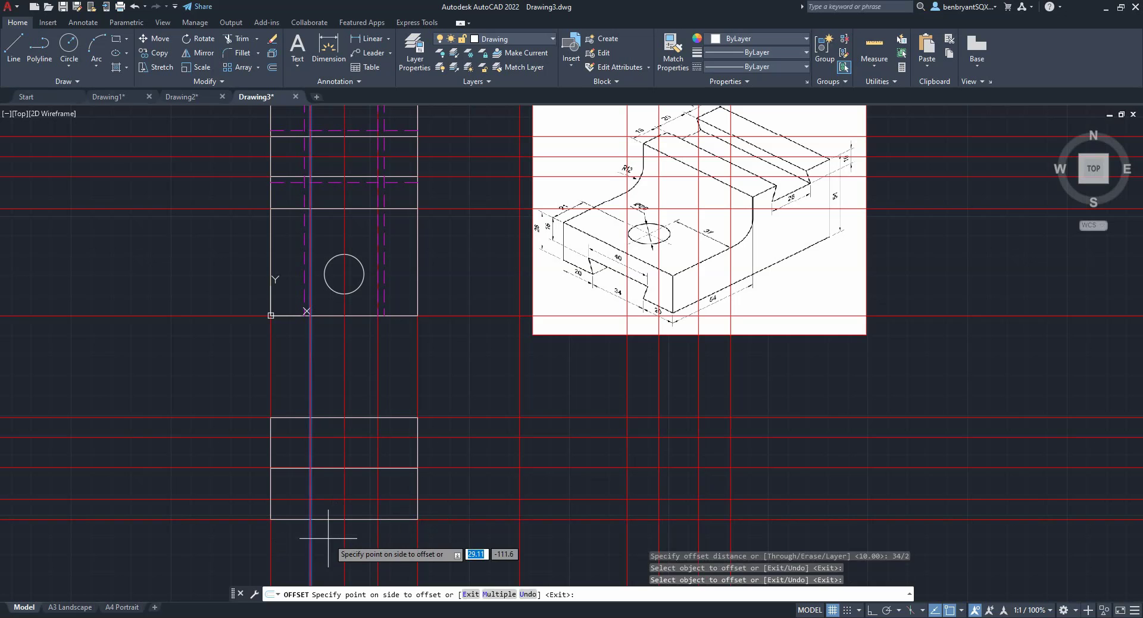
{"action": "left_click", "coordinate": [324, 540]}
{"action": "key", "text": "Escape"}
Offset the new vertical line 20 units to both its left and right
{"action": "key", "text": "Return"}
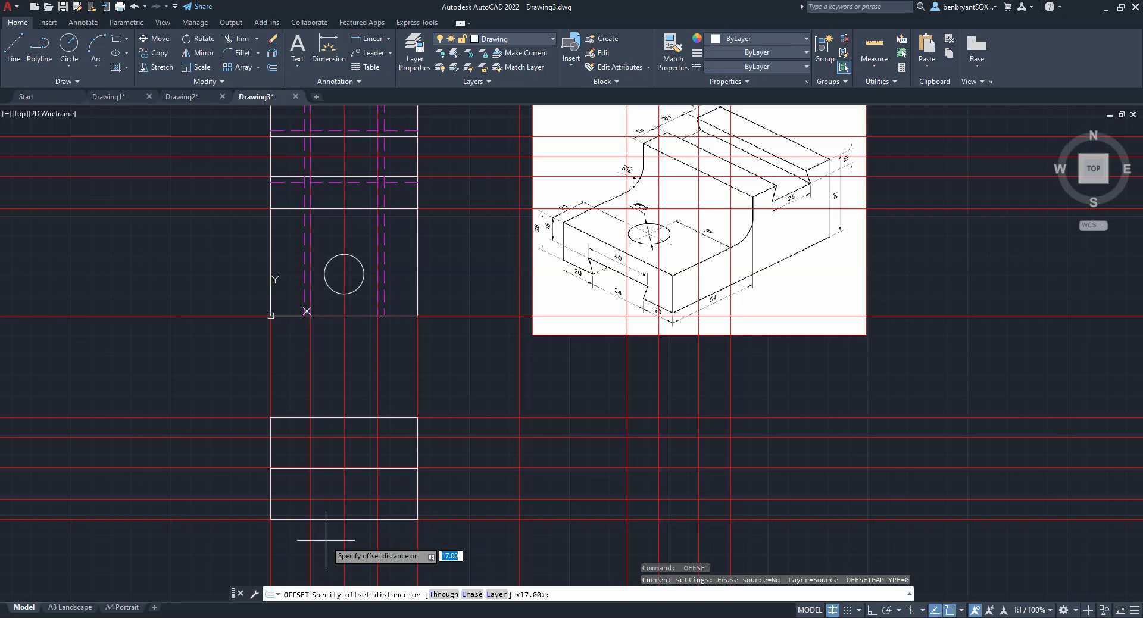
{"action": "key", "text": "Return"}
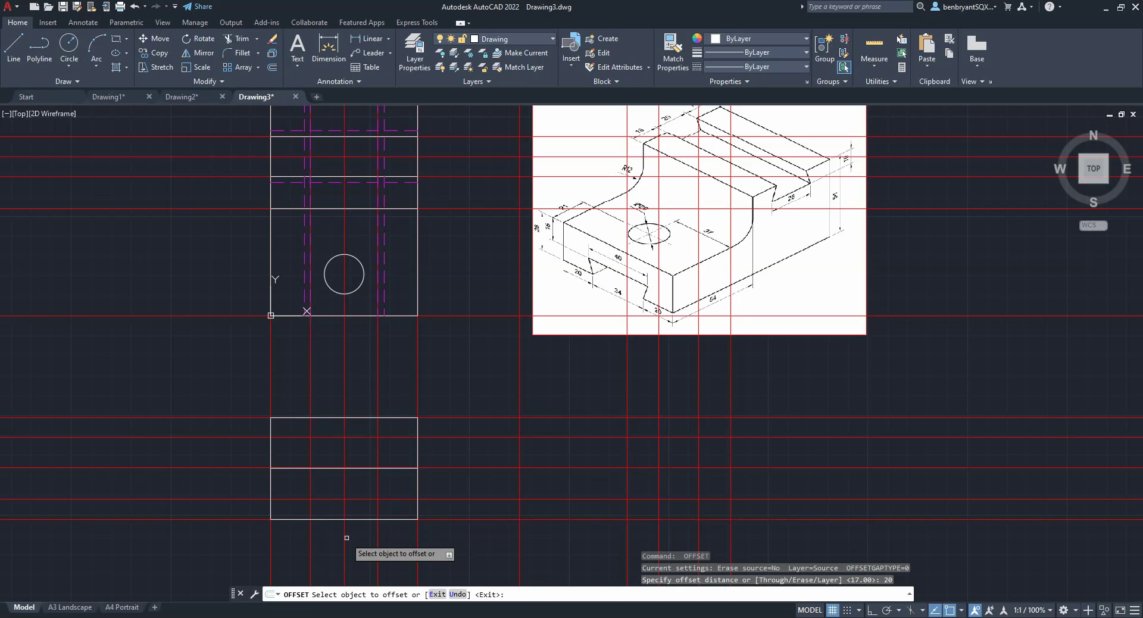
{"action": "left_click", "coordinate": [344, 539]}
{"action": "left_click", "coordinate": [343, 539]}
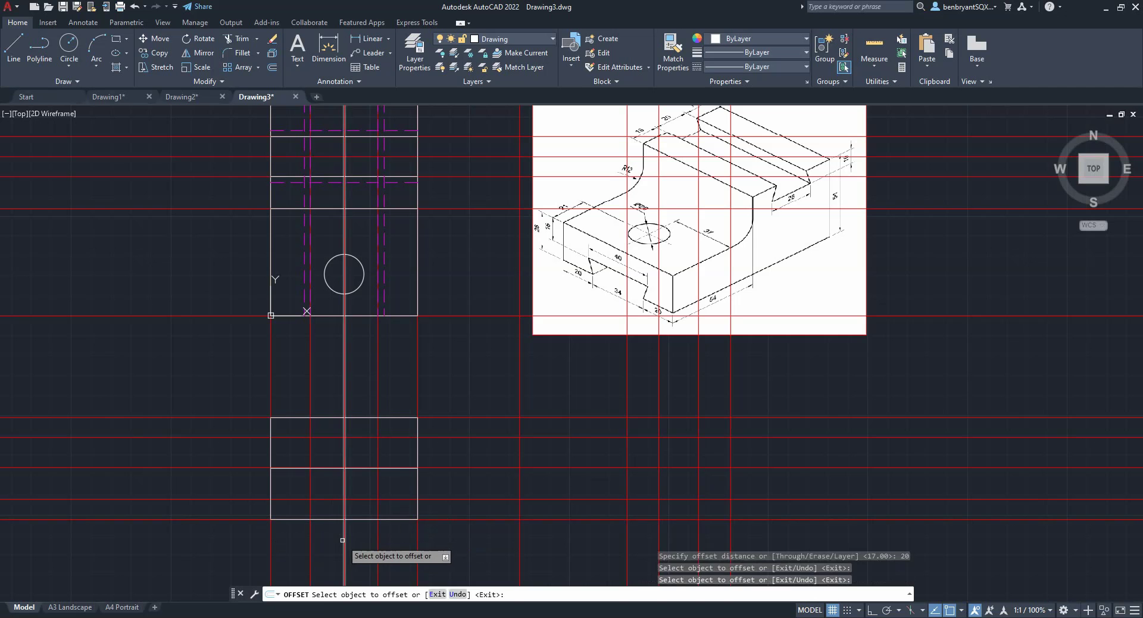
{"action": "left_click", "coordinate": [342, 540]}
{"action": "left_click", "coordinate": [326, 539]}
{"action": "left_click", "coordinate": [344, 541]}
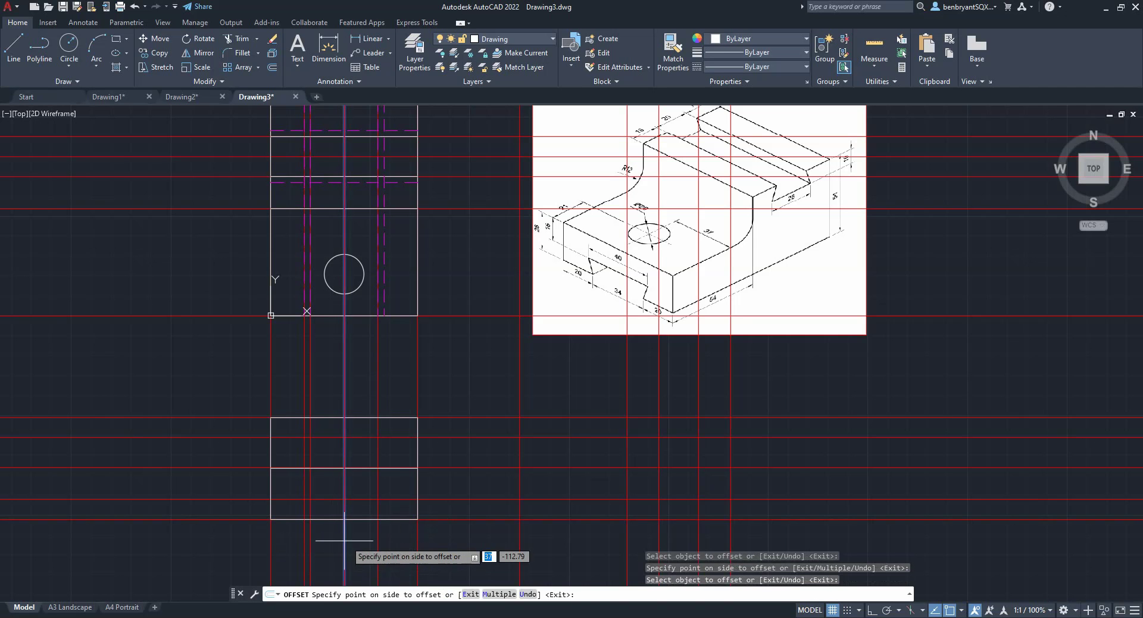
{"action": "left_click", "coordinate": [383, 538]}
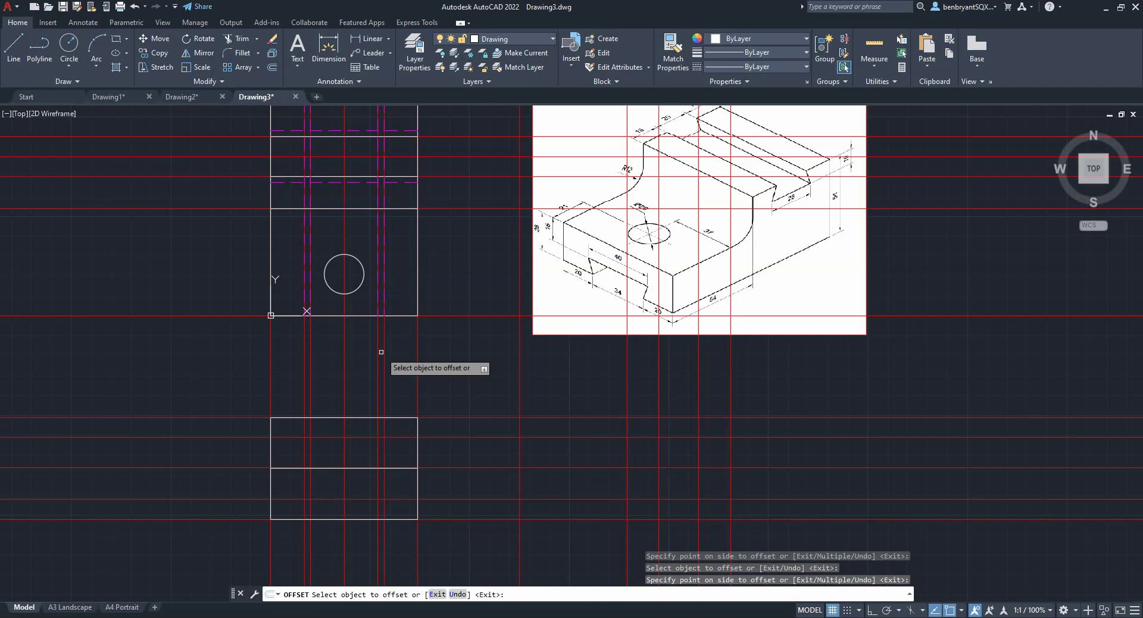
Turn on the vision layer so its cyan lines show, and pan the drawing up
{"action": "left_click", "coordinate": [513, 39]}
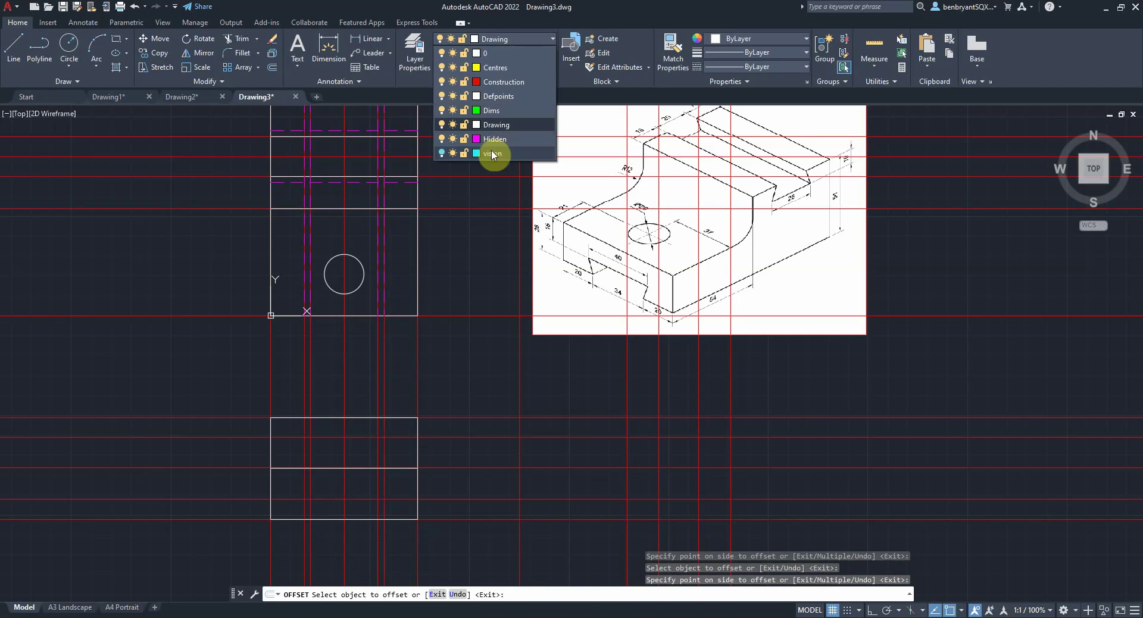
{"action": "left_click", "coordinate": [439, 153]}
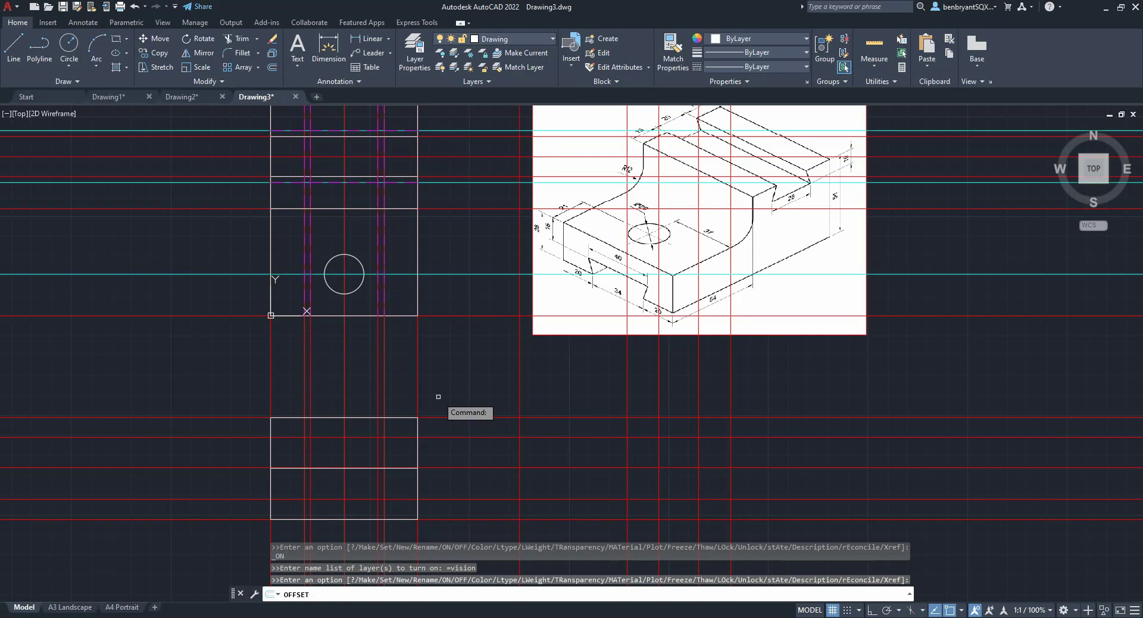
{"action": "left_click", "coordinate": [388, 381]}
{"action": "key", "text": "Escape"}
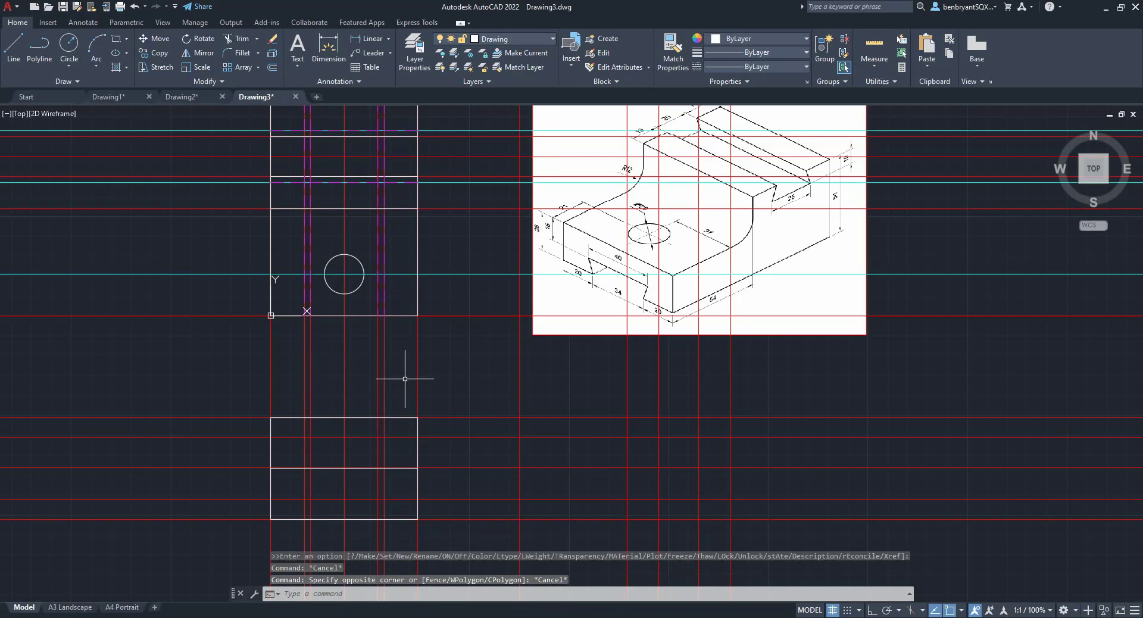
{"action": "middle_click_drag", "start_coordinate": [413, 421], "coordinate": [429, 379]}
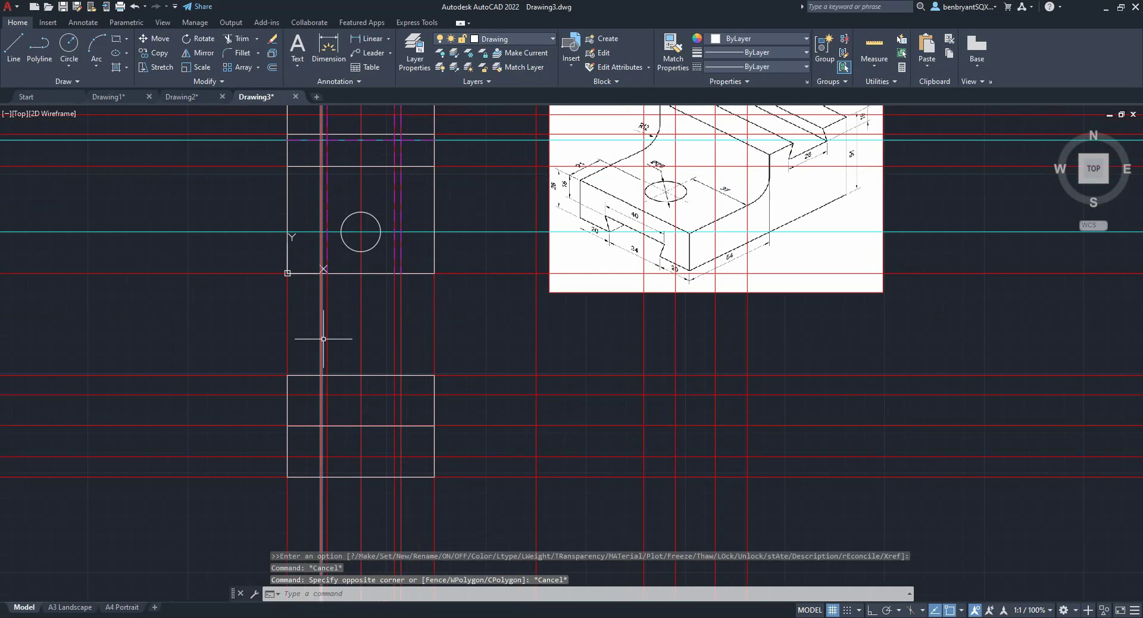
Draw the notch's horizontal top edge and slanted side at the lower view's bottom
{"action": "left_click", "coordinate": [336, 398]}
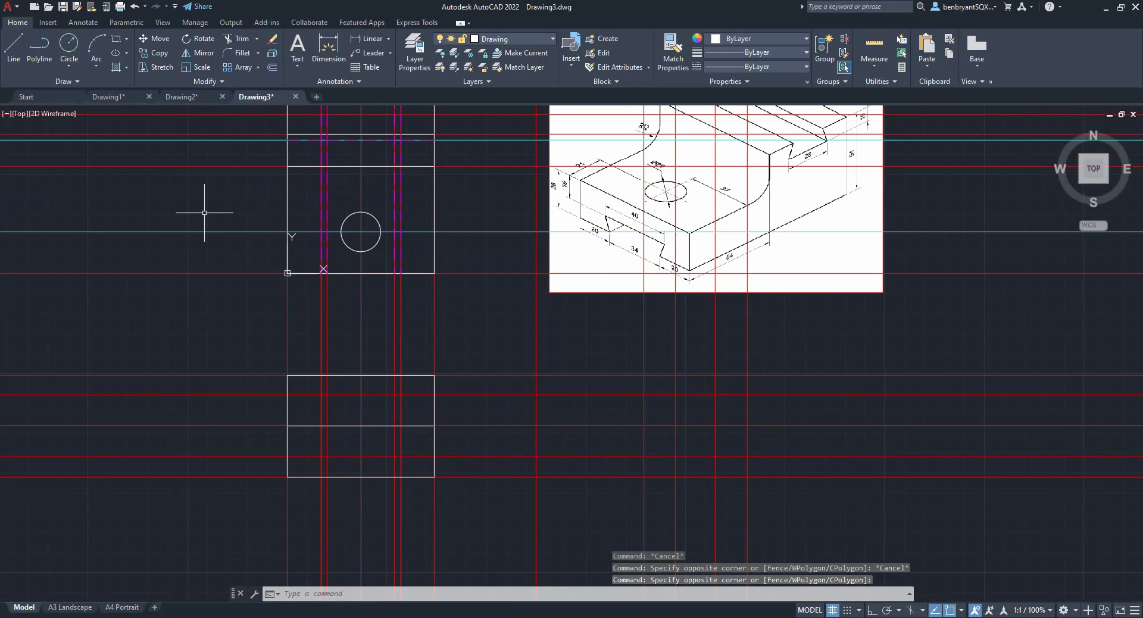
{"action": "left_click", "coordinate": [24, 50]}
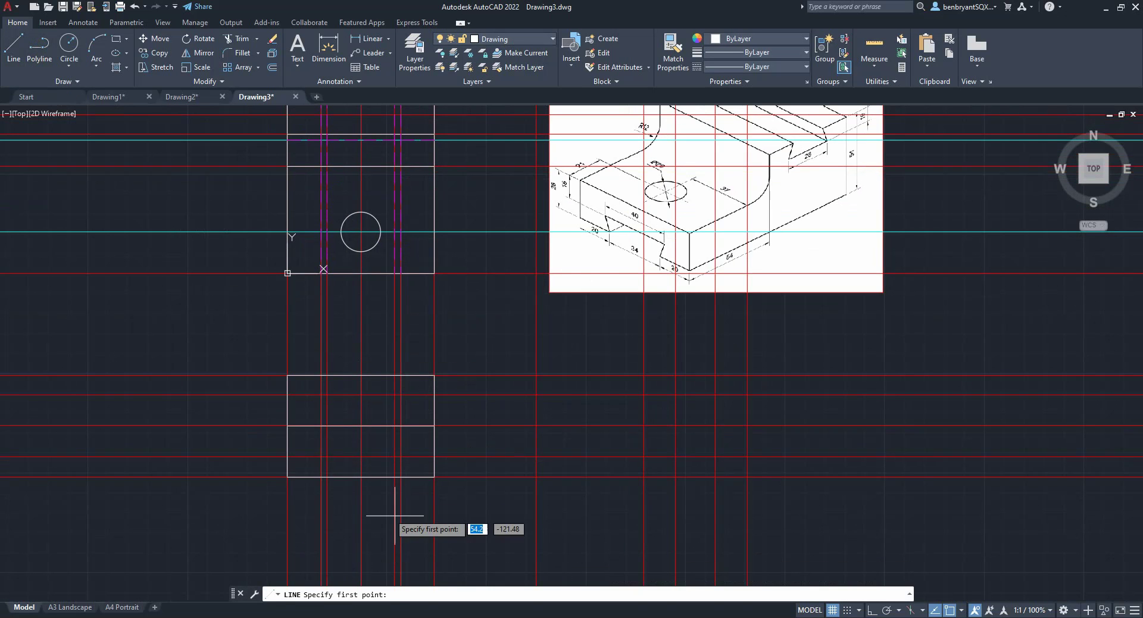
{"action": "left_click", "coordinate": [321, 457]}
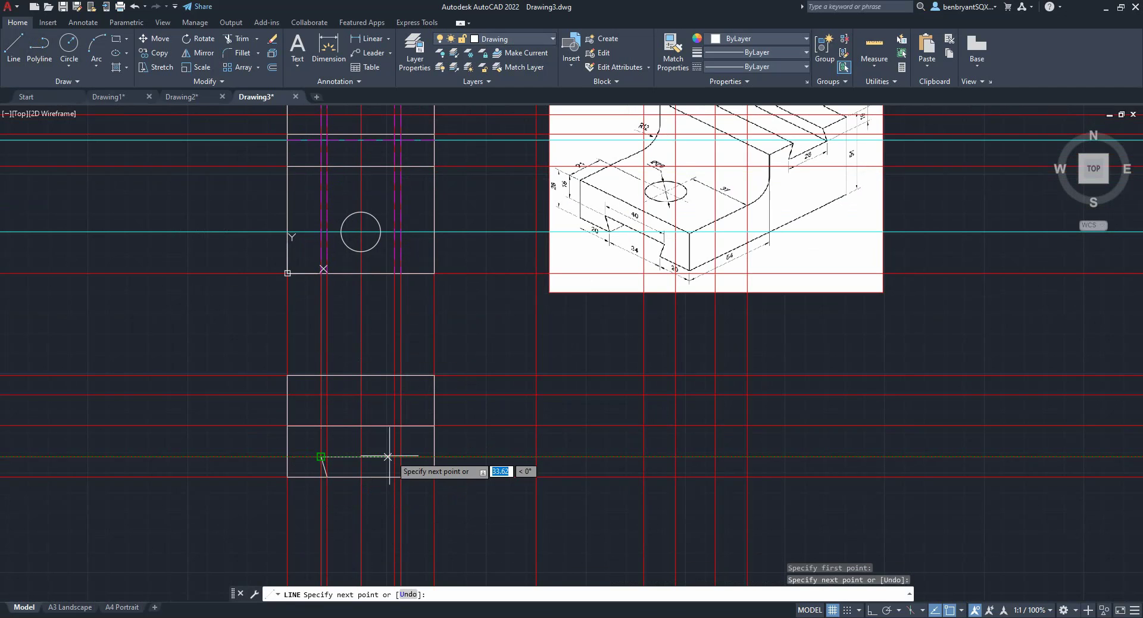
{"action": "left_click", "coordinate": [400, 456]}
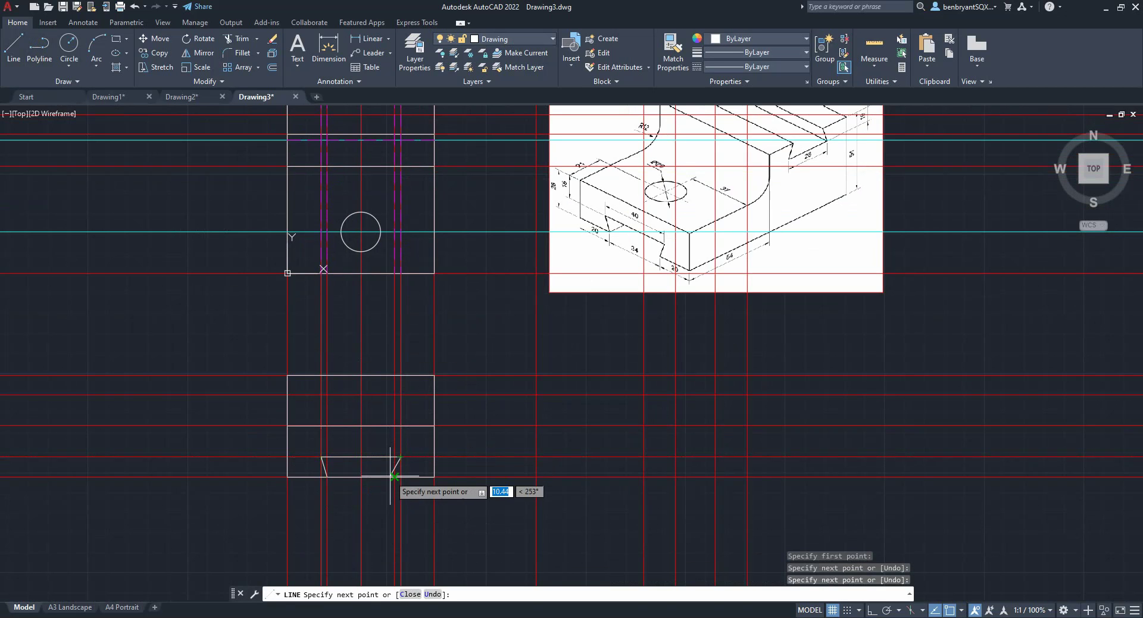
{"action": "left_click", "coordinate": [394, 477]}
{"action": "key", "text": "Escape"}
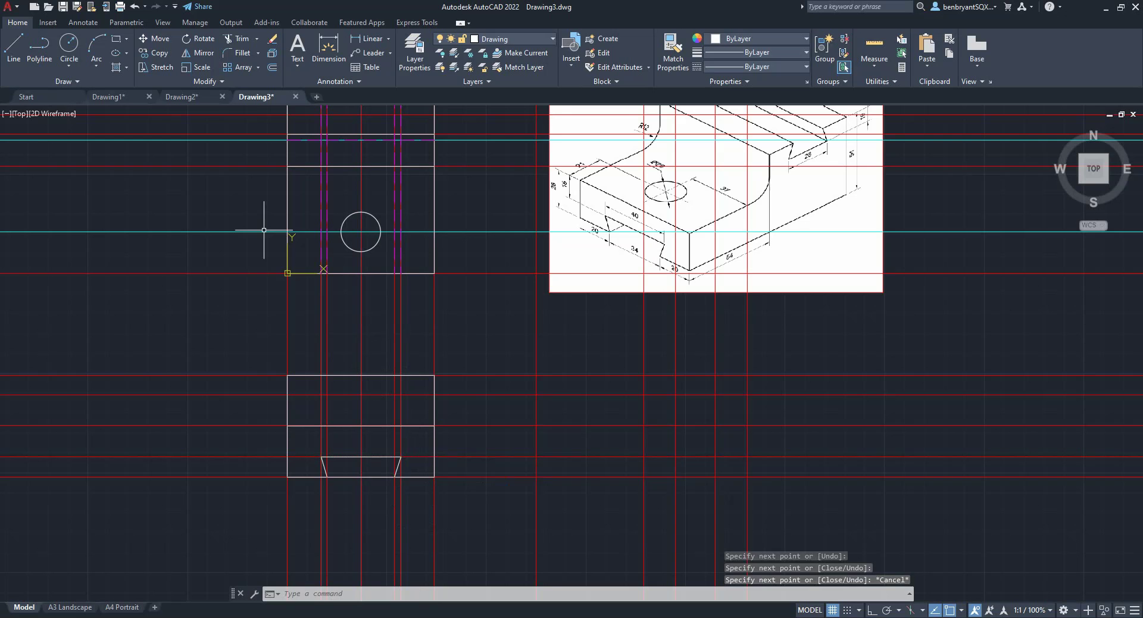
On the Hidden layer, draw a horizontal hidden line across the lower view
{"action": "left_click", "coordinate": [497, 39]}
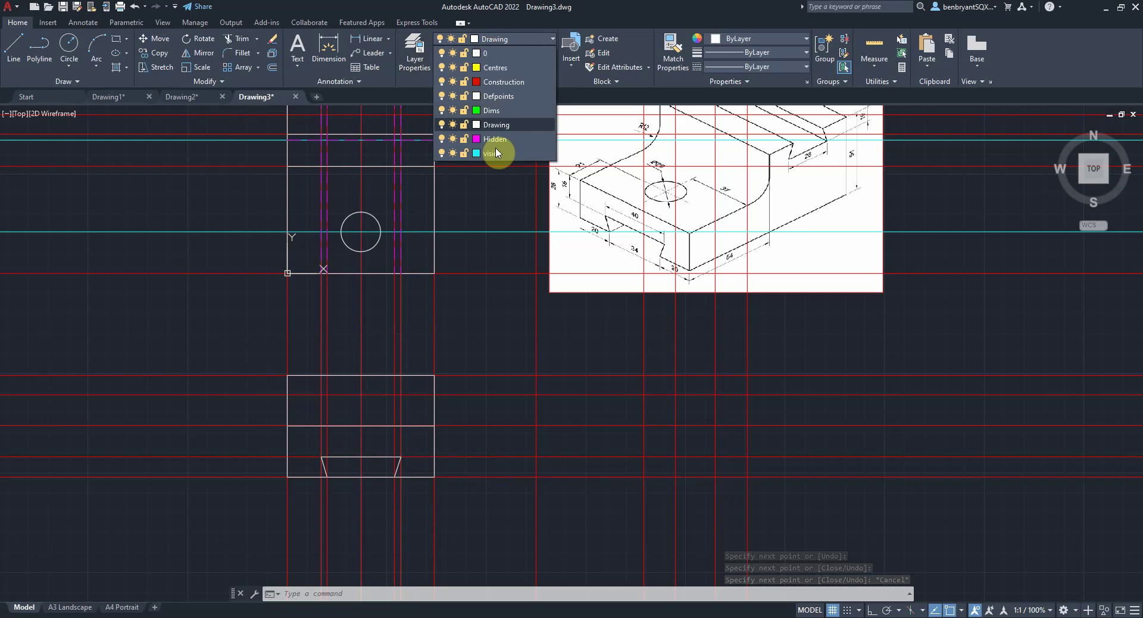
{"action": "left_click", "coordinate": [498, 153]}
{"action": "key", "text": "space"}
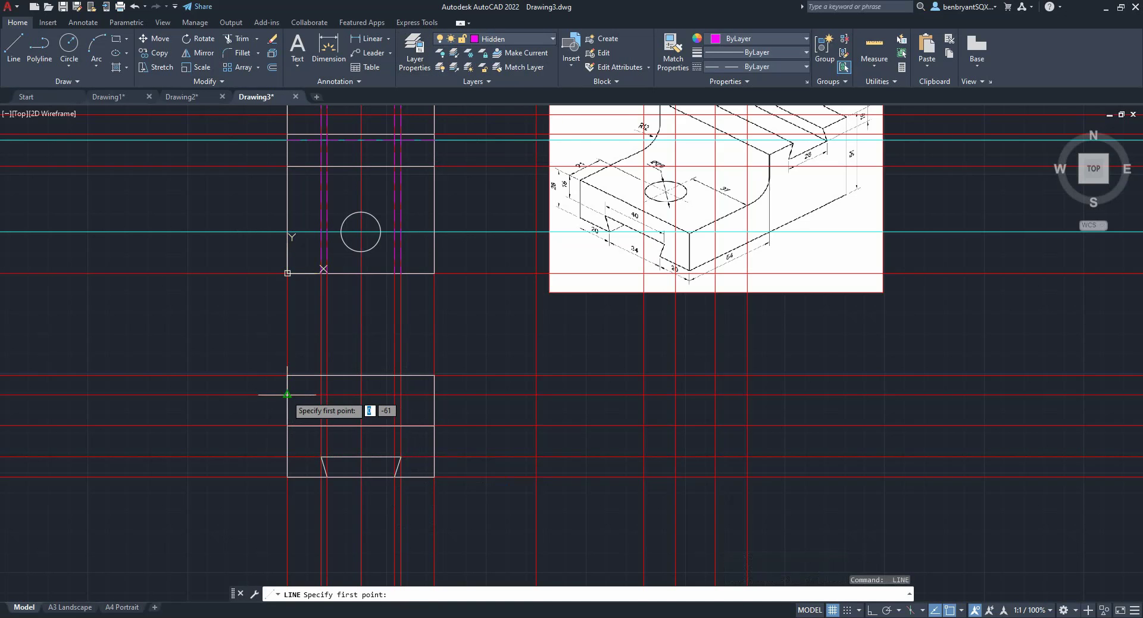
{"action": "left_click", "coordinate": [287, 394]}
{"action": "left_click", "coordinate": [435, 394]}
{"action": "key", "text": "space"}
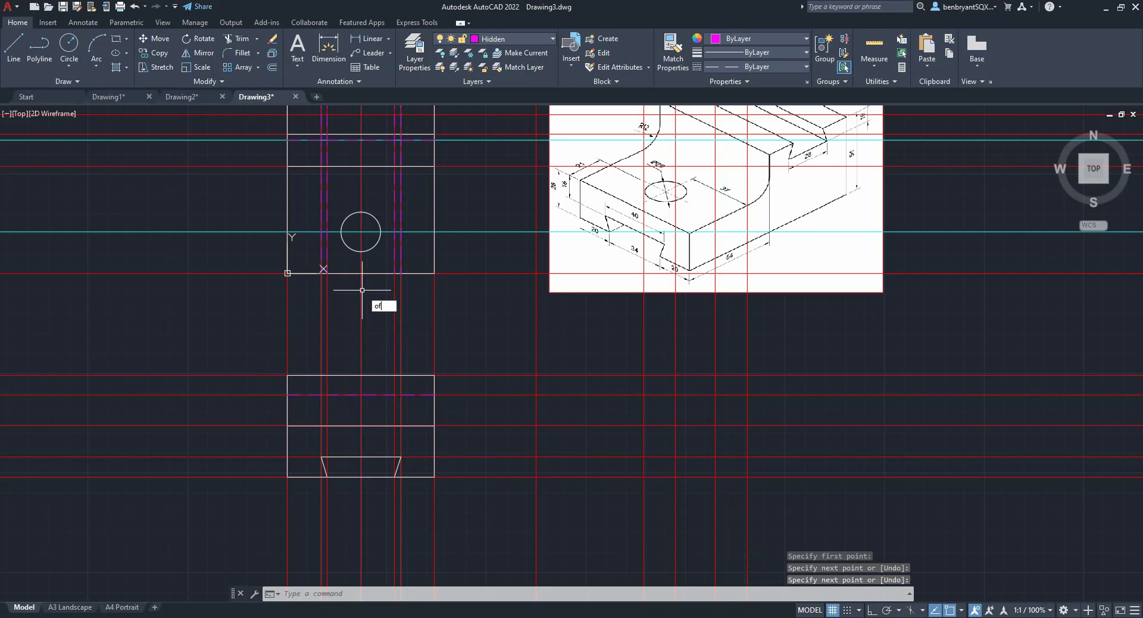
Offset the vertical centre line 10 units to both sides
{"action": "type", "text": "offset"}
{"action": "key", "text": "Return"}
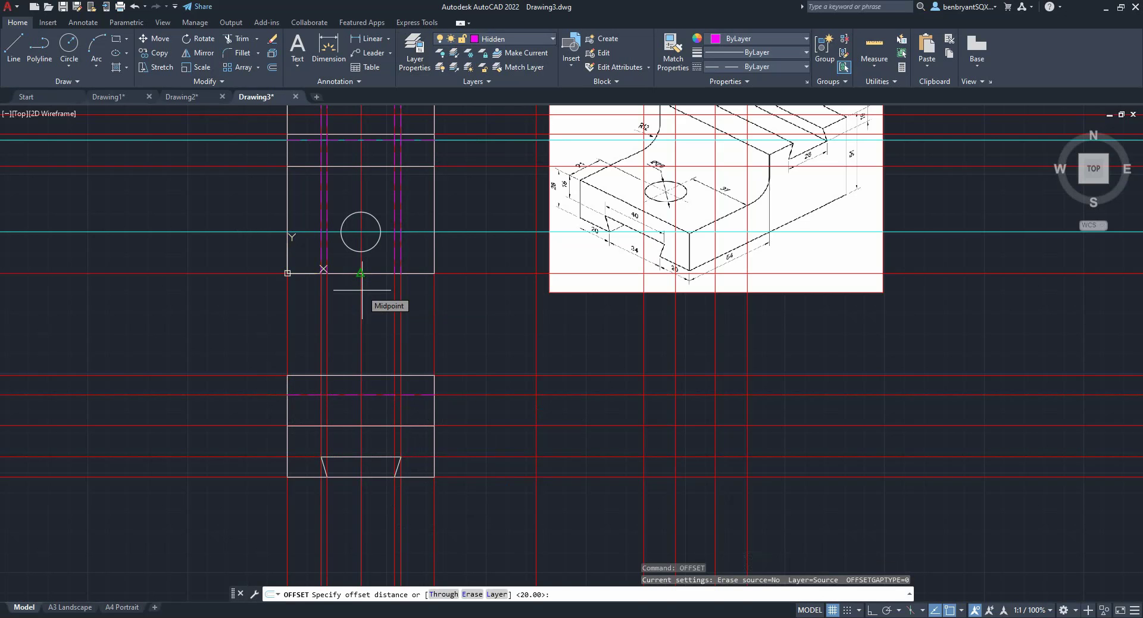
{"action": "type", "text": "10"}
{"action": "key", "text": "Return"}
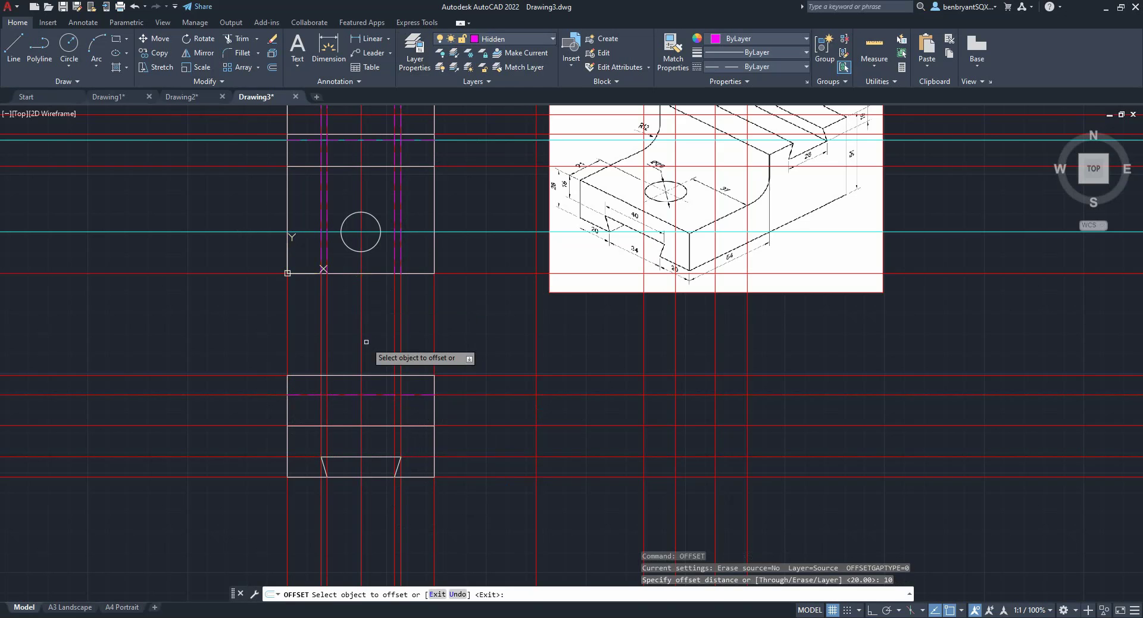
{"action": "left_click", "coordinate": [361, 342]}
{"action": "left_click", "coordinate": [349, 342]}
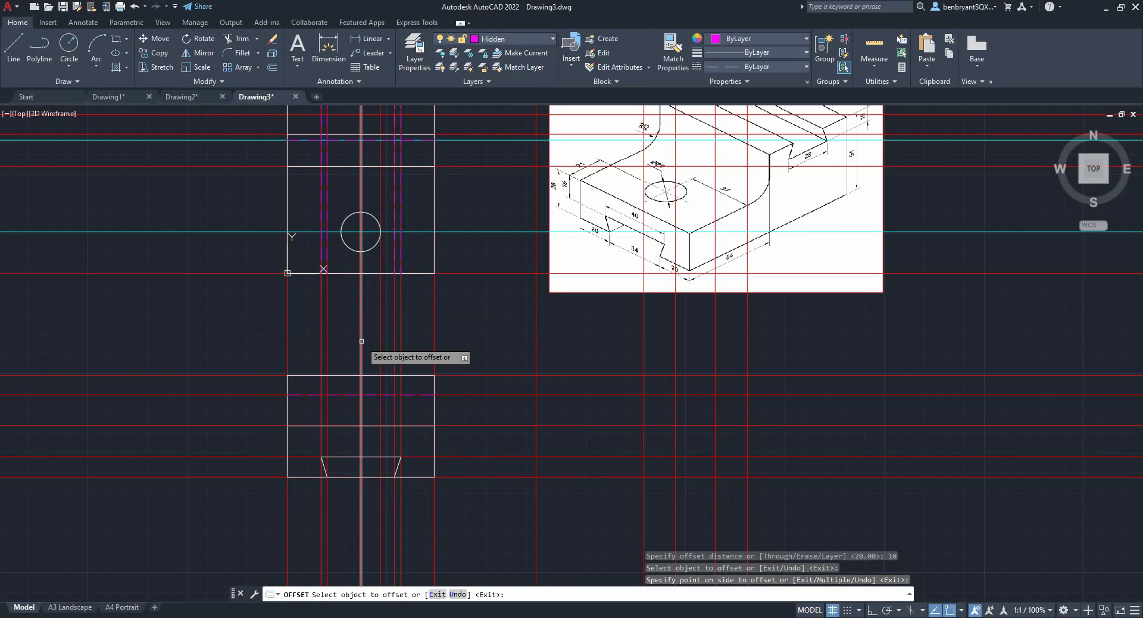
{"action": "left_click", "coordinate": [362, 342]}
{"action": "left_click", "coordinate": [342, 333]}
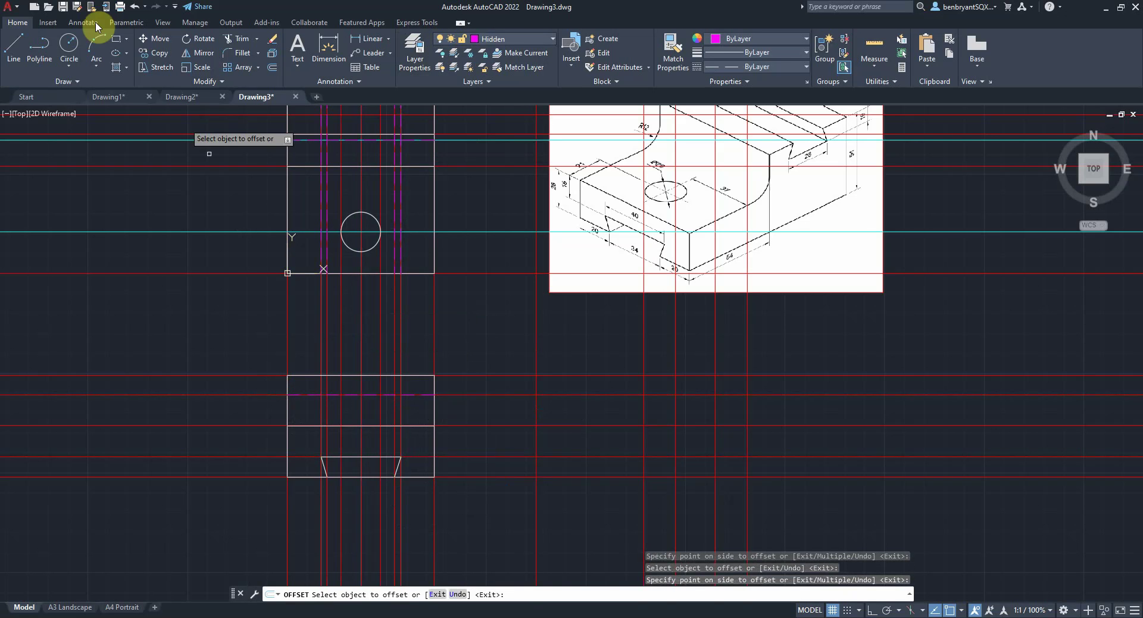
Draw two short vertical hidden lines from the notch's top edge up to the middle edge
{"action": "left_click", "coordinate": [23, 50]}
{"action": "left_click", "coordinate": [341, 457]}
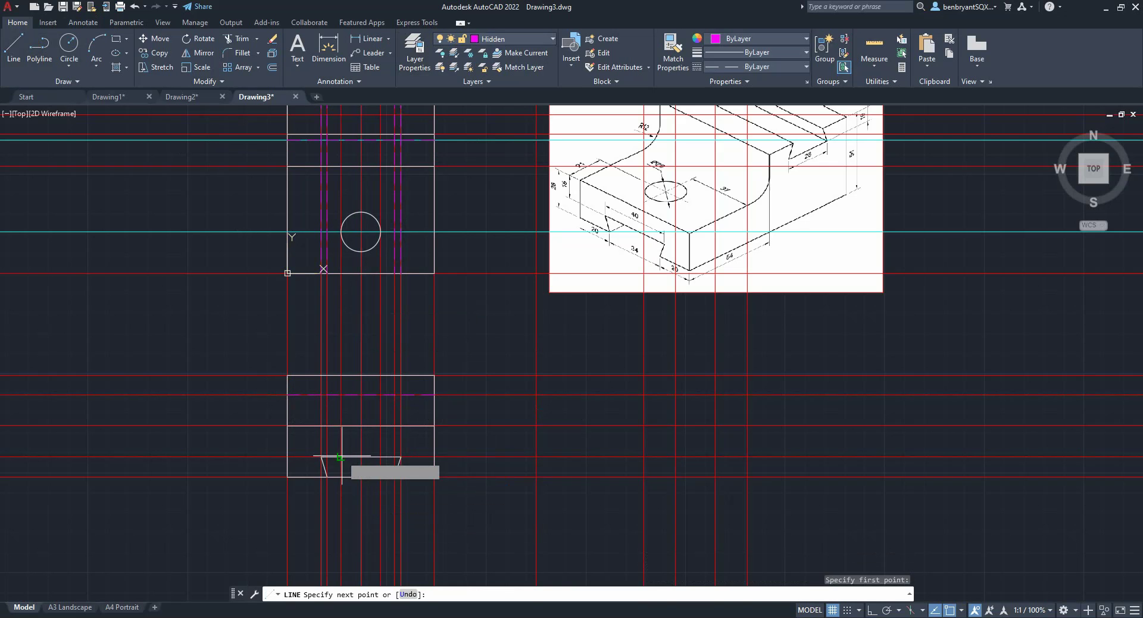
{"action": "left_click", "coordinate": [341, 425]}
{"action": "key", "text": "Return"}
{"action": "key", "text": "Return"}
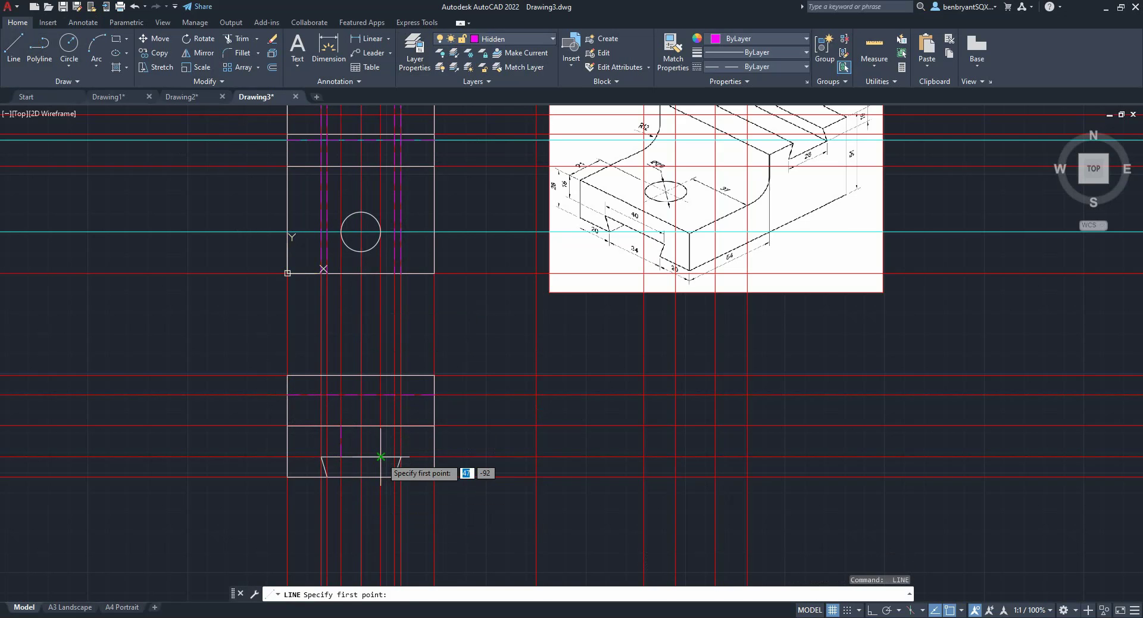
{"action": "left_click", "coordinate": [381, 457]}
{"action": "left_click", "coordinate": [381, 426]}
{"action": "key", "text": "Return"}
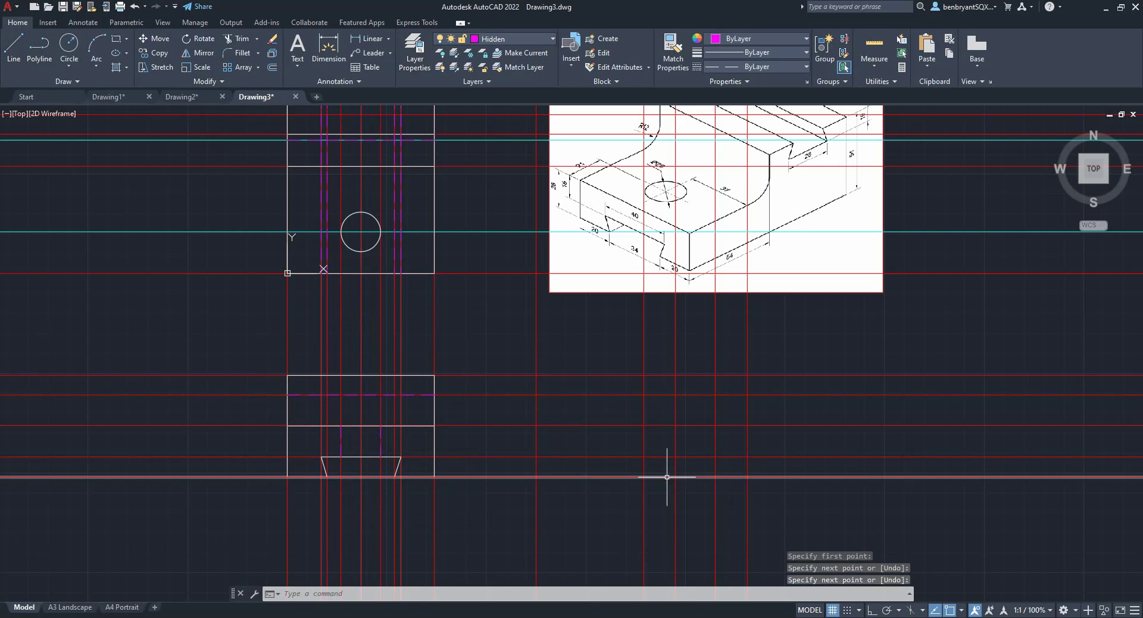
{"action": "middle_click_drag", "start_coordinate": [667, 477], "coordinate": [599, 490]}
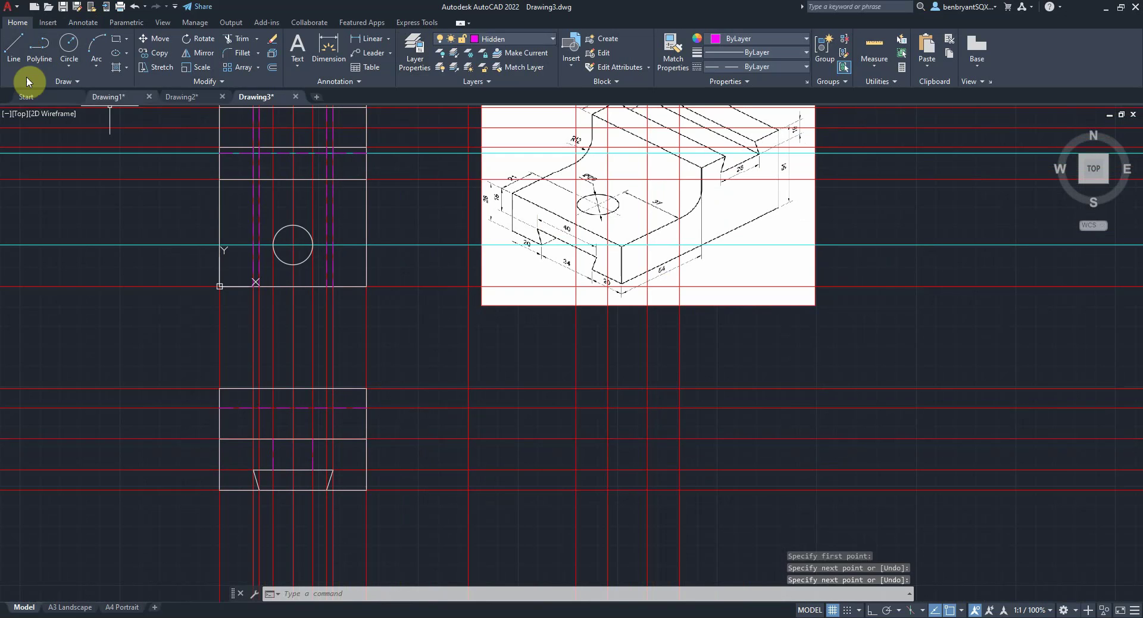
On the Drawing layer, trace the side view's closed outline: a low base with a raised block at the right
{"action": "left_click", "coordinate": [476, 40]}
{"action": "left_click", "coordinate": [500, 121]}
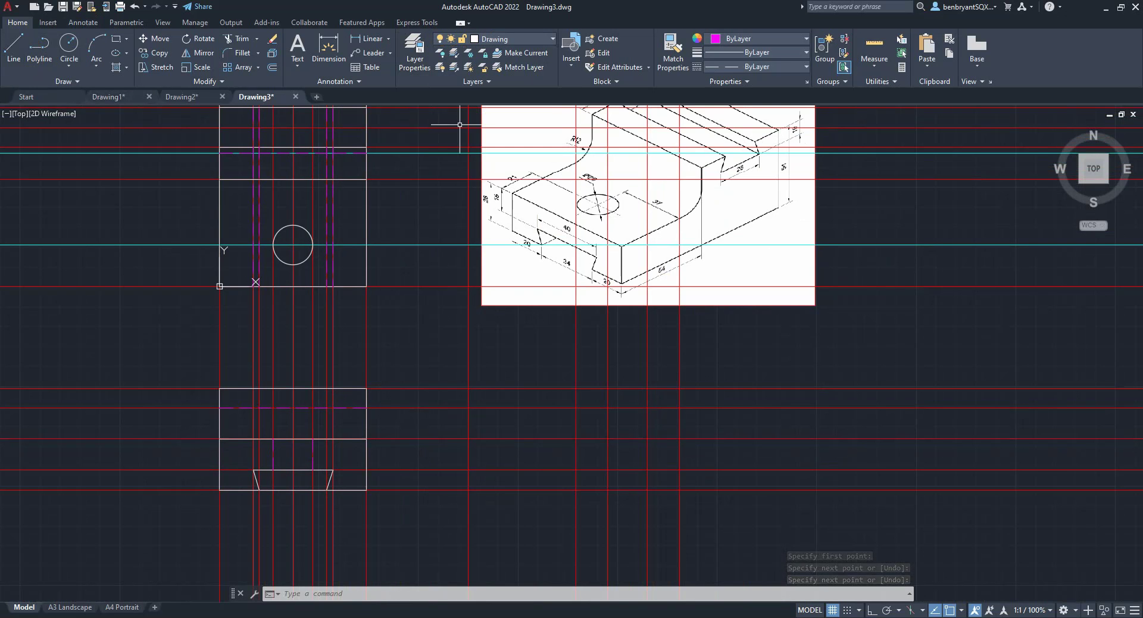
{"action": "left_click", "coordinate": [17, 56]}
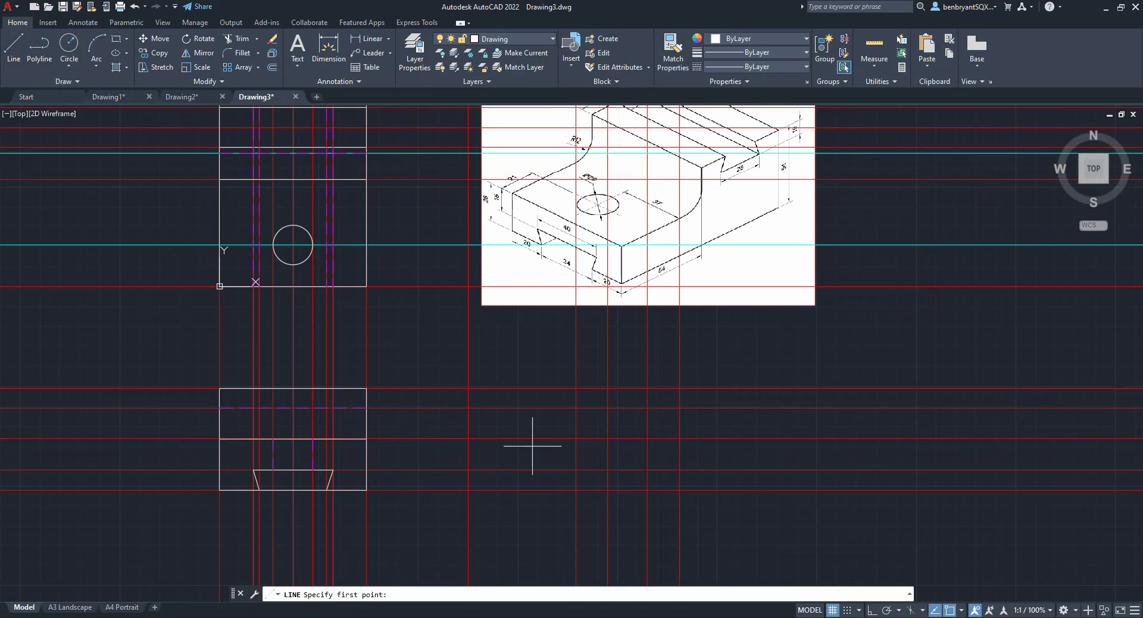
{"action": "left_click", "coordinate": [468, 489]}
{"action": "left_click", "coordinate": [468, 438]}
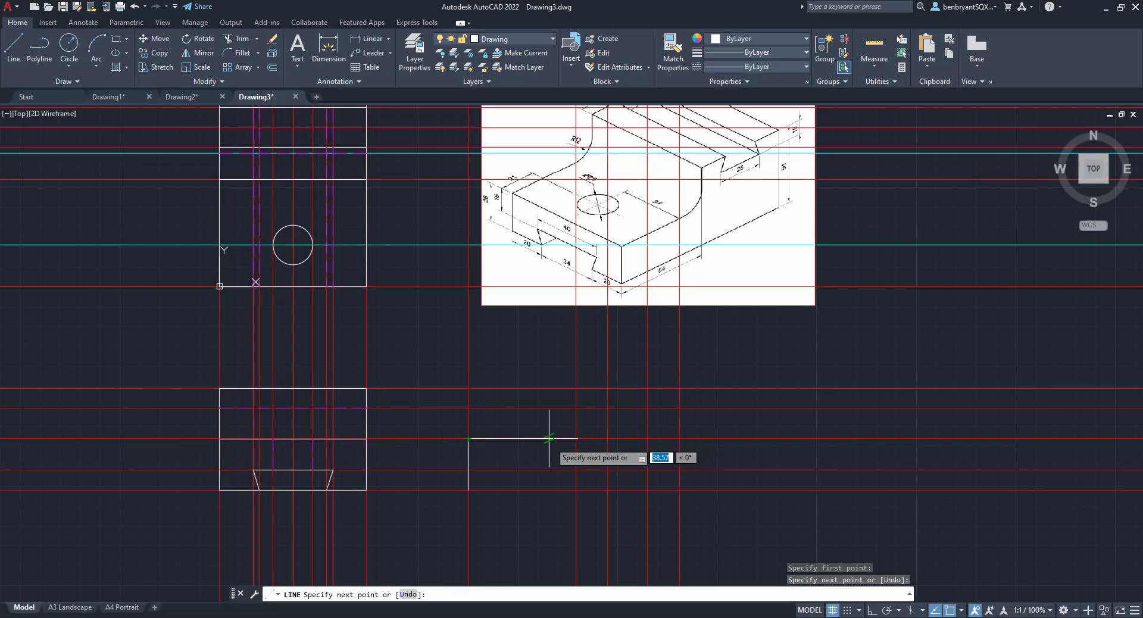
{"action": "left_click", "coordinate": [576, 438]}
{"action": "left_click", "coordinate": [575, 388]}
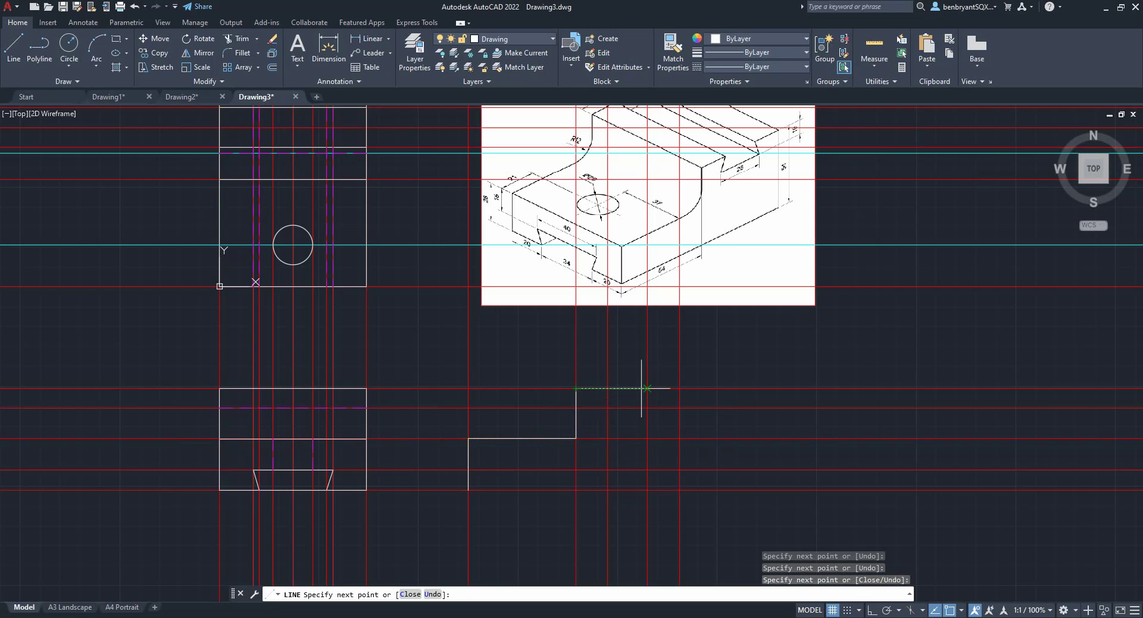
{"action": "left_click", "coordinate": [679, 388]}
{"action": "left_click", "coordinate": [679, 490]}
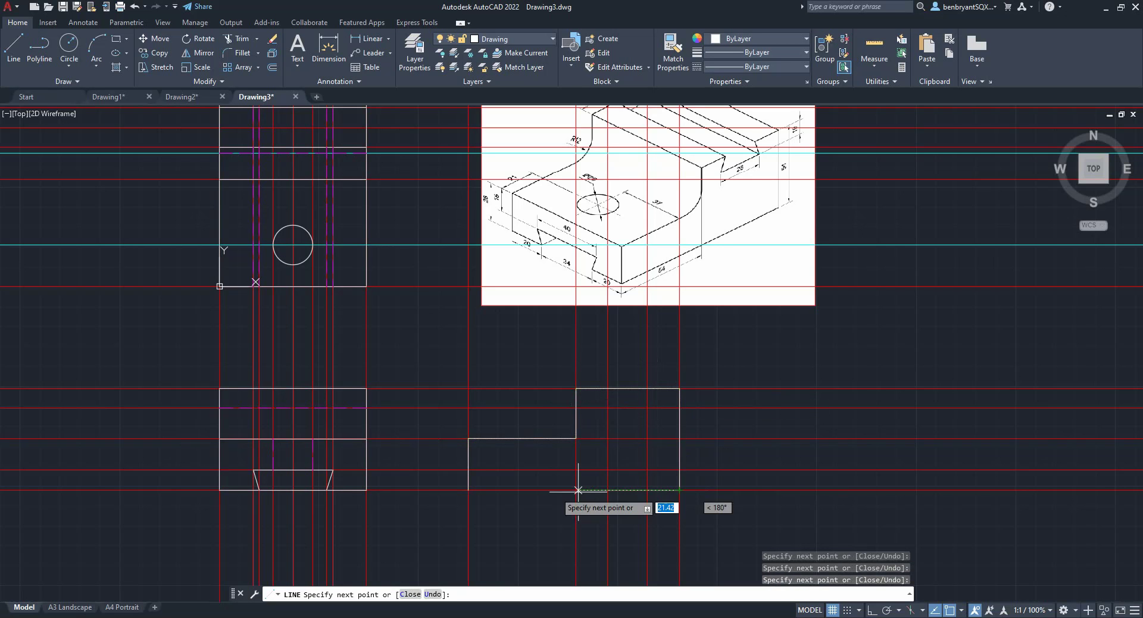
{"action": "left_click", "coordinate": [468, 489]}
{"action": "key", "text": "Return"}
{"action": "key", "text": "Return"}
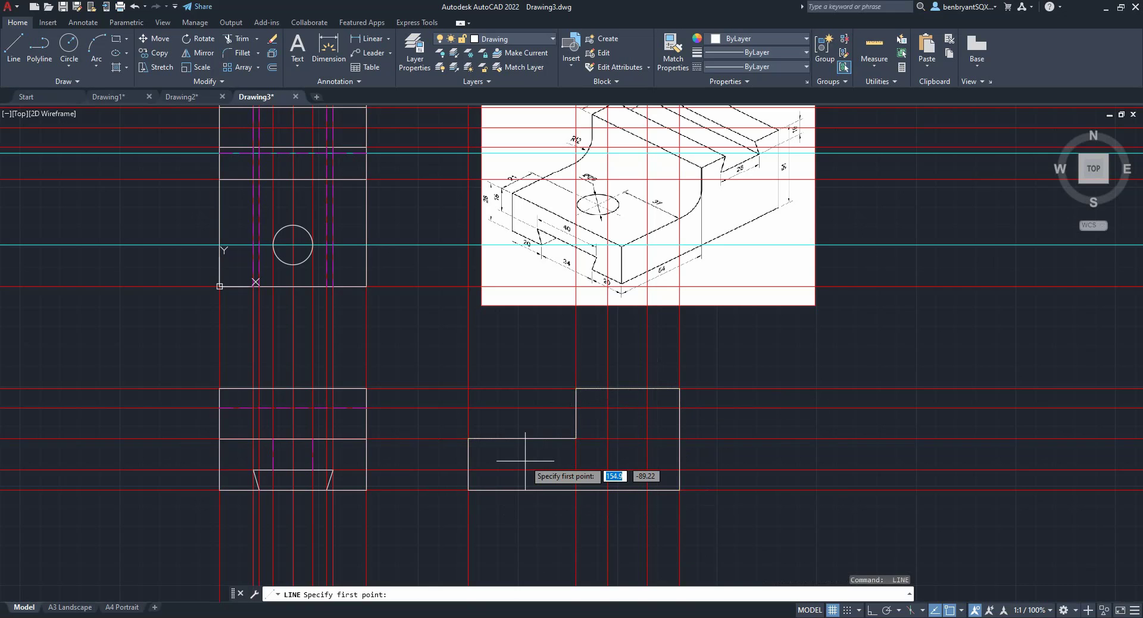
{"action": "key", "text": "Escape"}
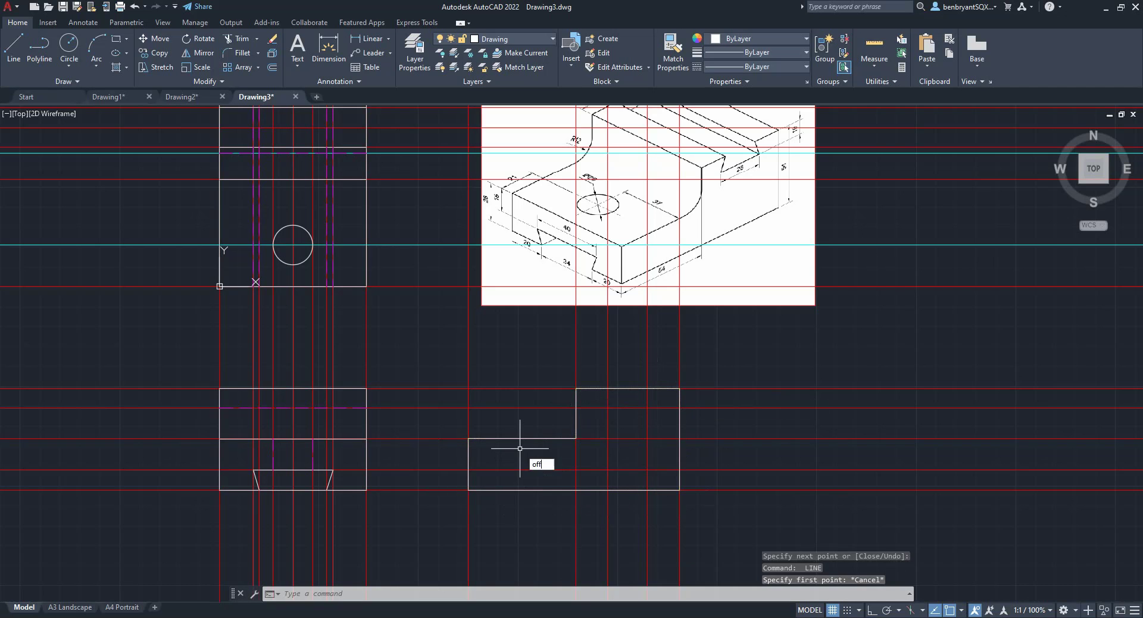
Offset the raised block's centre line by 25/2 (12.5) to both sides
{"action": "type", "text": "offset"}
{"action": "key", "text": "Return"}
{"action": "type", "text": "10"}
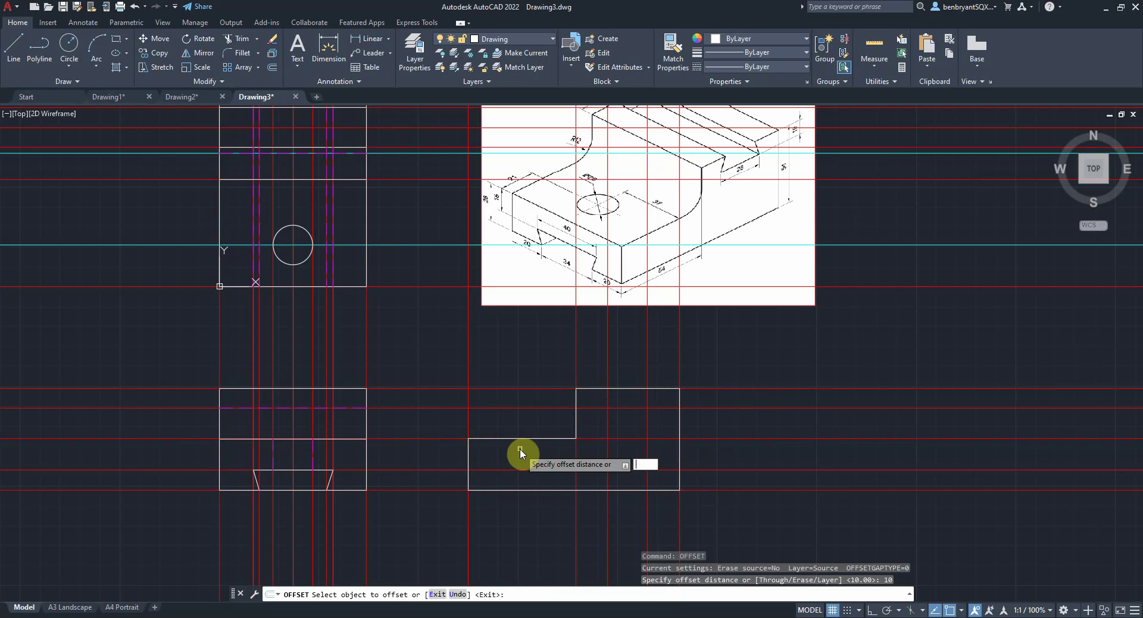
{"action": "key", "text": "Return"}
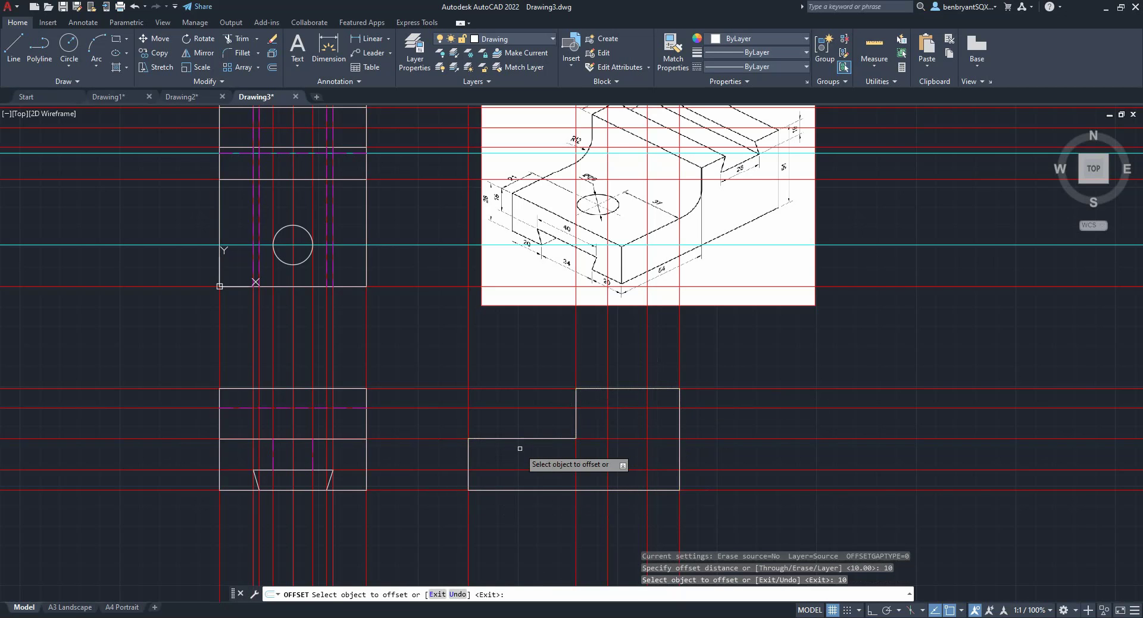
{"action": "left_click", "coordinate": [617, 408]}
{"action": "key", "text": "Escape"}
{"action": "key", "text": "Return"}
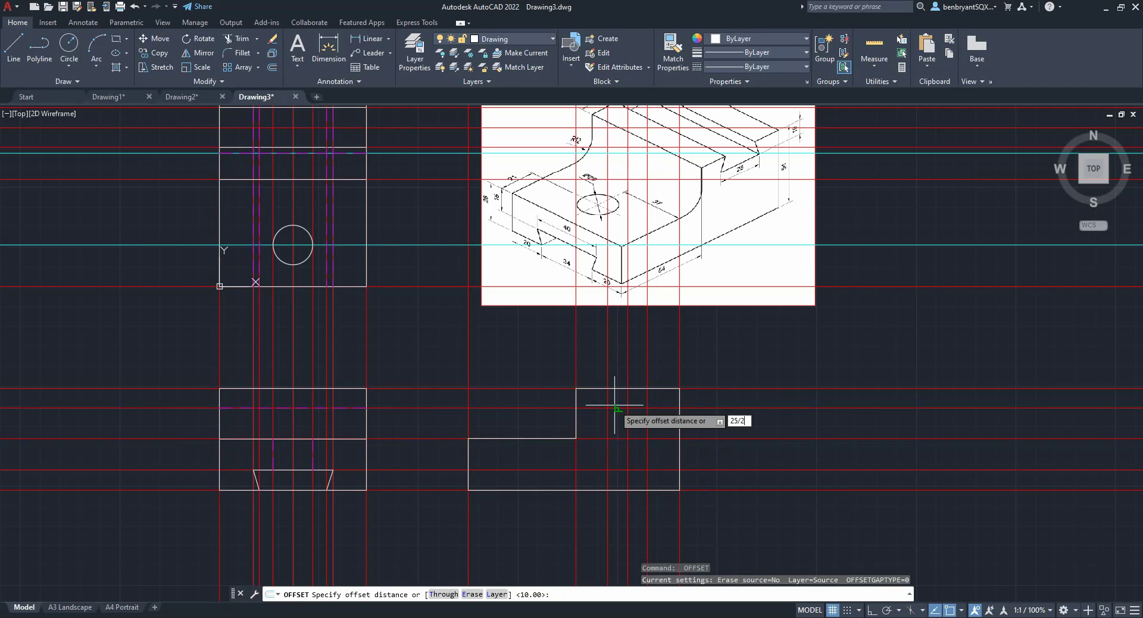
{"action": "type", "text": "25/2"}
{"action": "key", "text": "Return"}
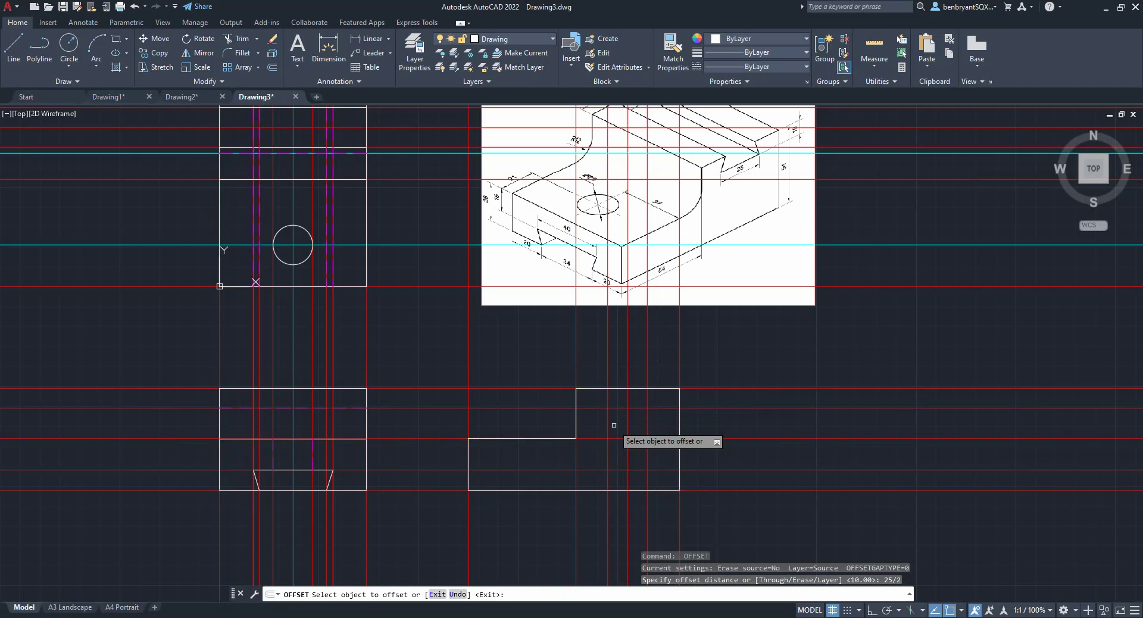
{"action": "left_click", "coordinate": [628, 426]}
{"action": "left_click", "coordinate": [636, 429]}
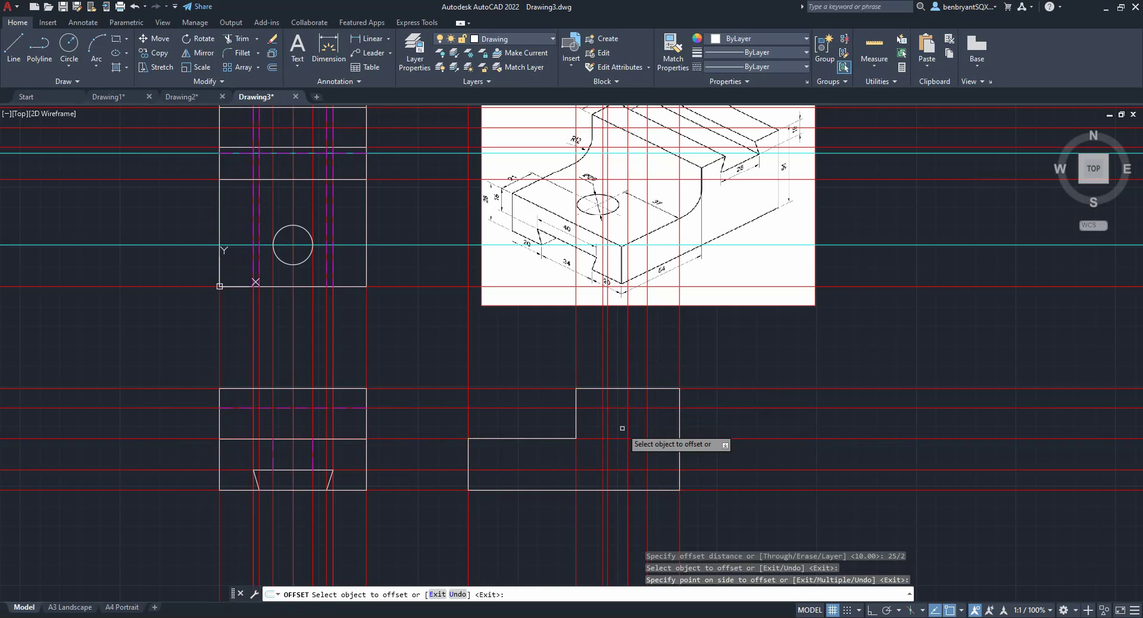
{"action": "left_click", "coordinate": [628, 427]}
{"action": "left_click", "coordinate": [635, 426]}
{"action": "key", "text": "Escape"}
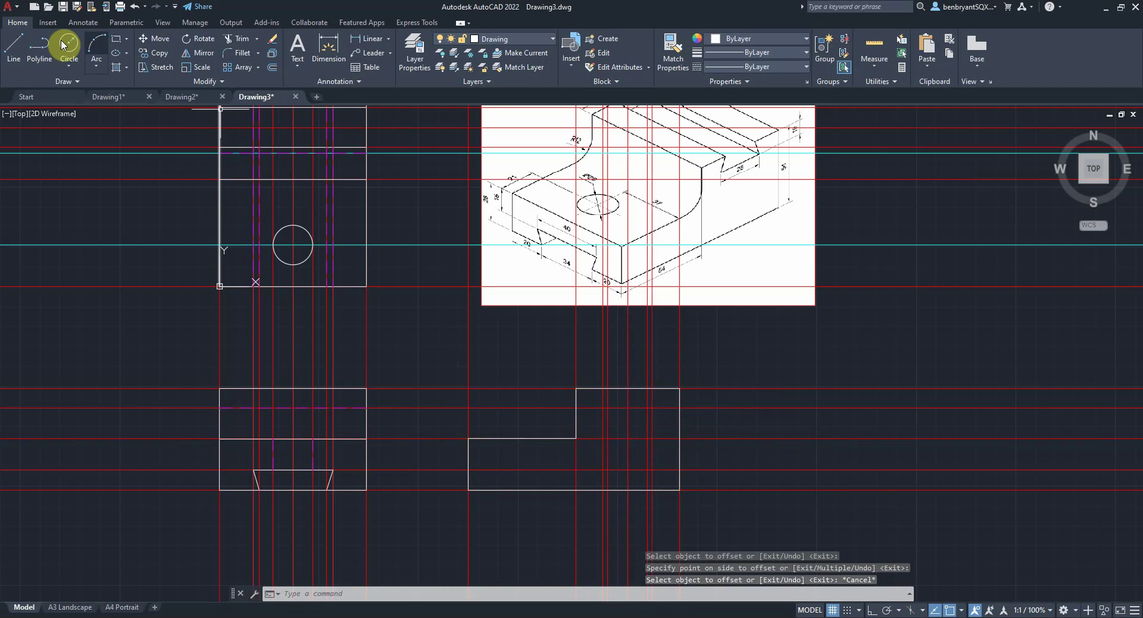
Draw the tapered slot's bottom edge and slanted right side into the block's top edge
{"action": "left_click", "coordinate": [20, 50]}
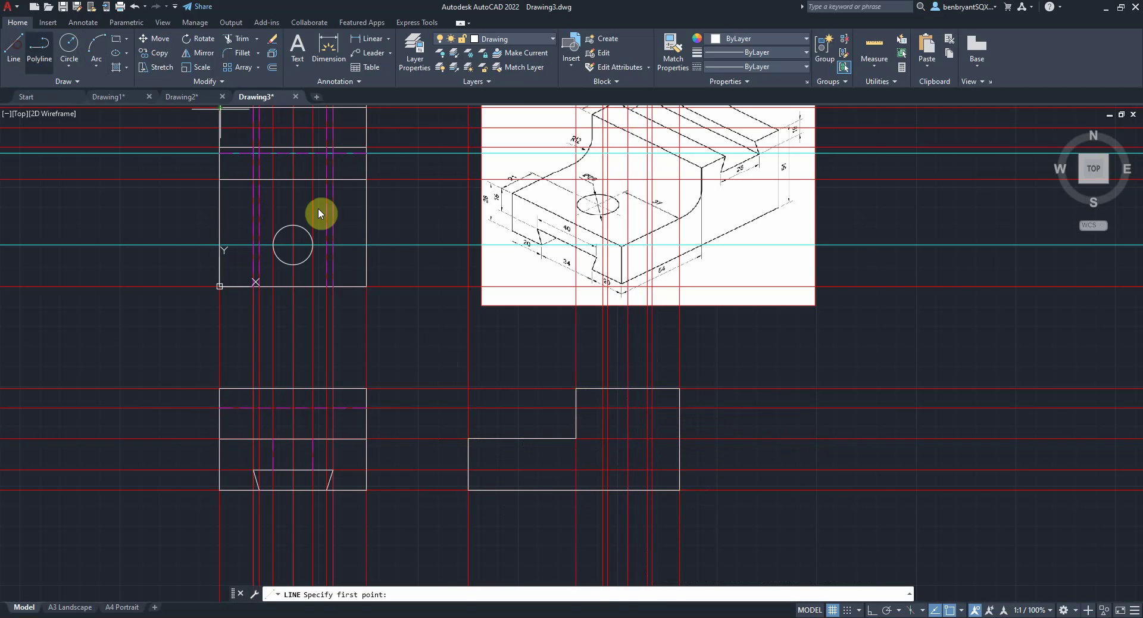
{"action": "left_click", "coordinate": [608, 388]}
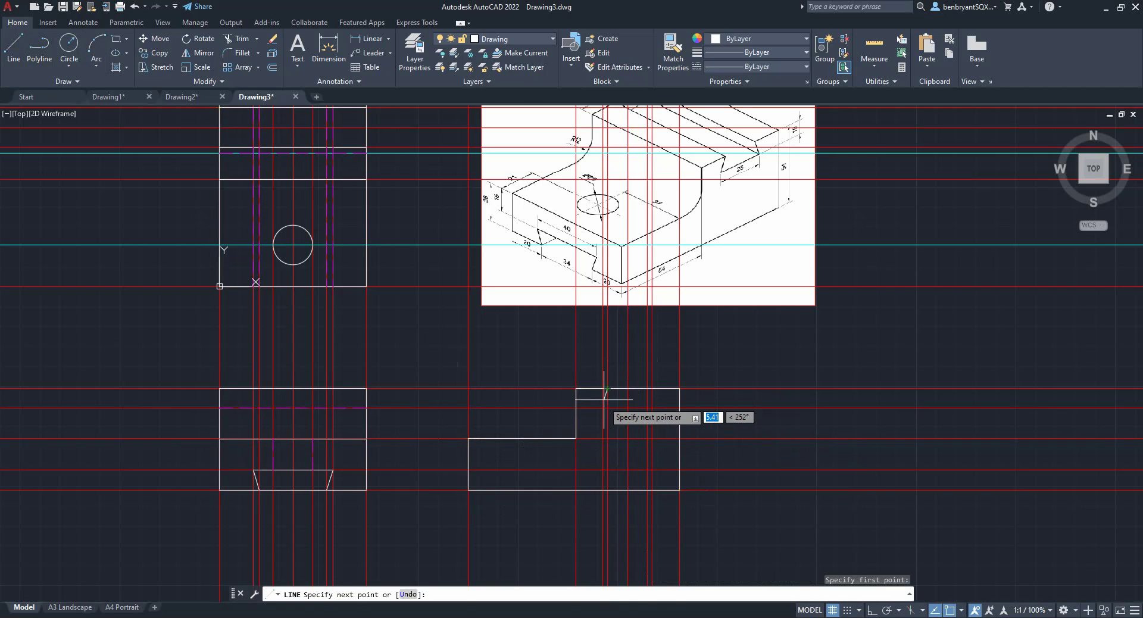
{"action": "left_click", "coordinate": [652, 408]}
{"action": "left_click", "coordinate": [648, 388]}
{"action": "key", "text": "Escape"}
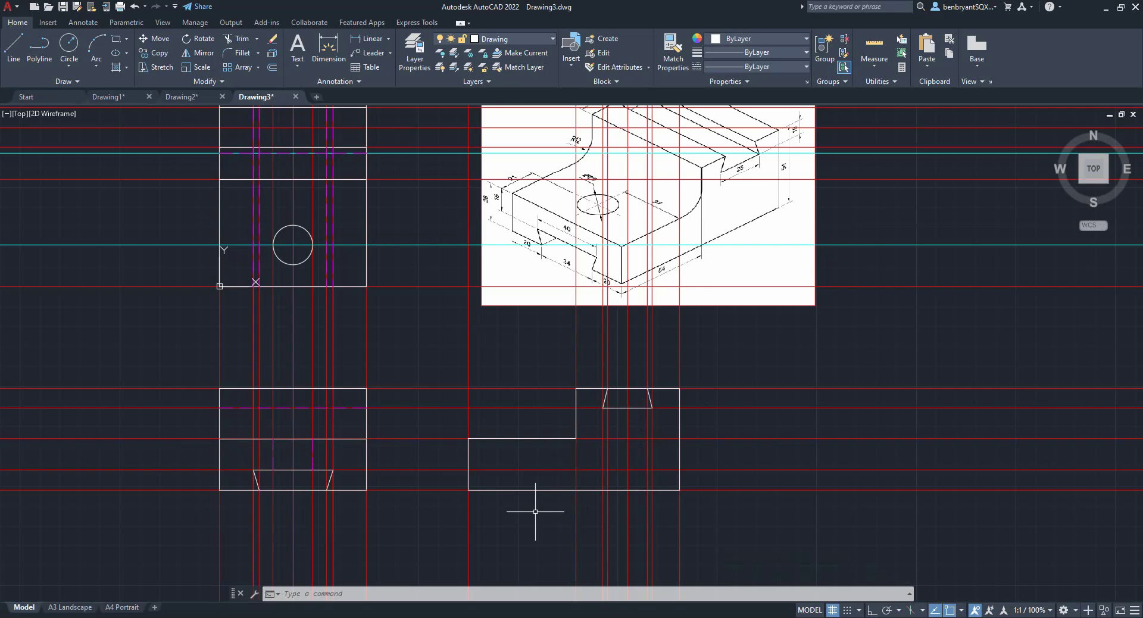
Offset the side view's left edge 21 units to the right
{"action": "type", "text": "offset"}
{"action": "key", "text": "Return"}
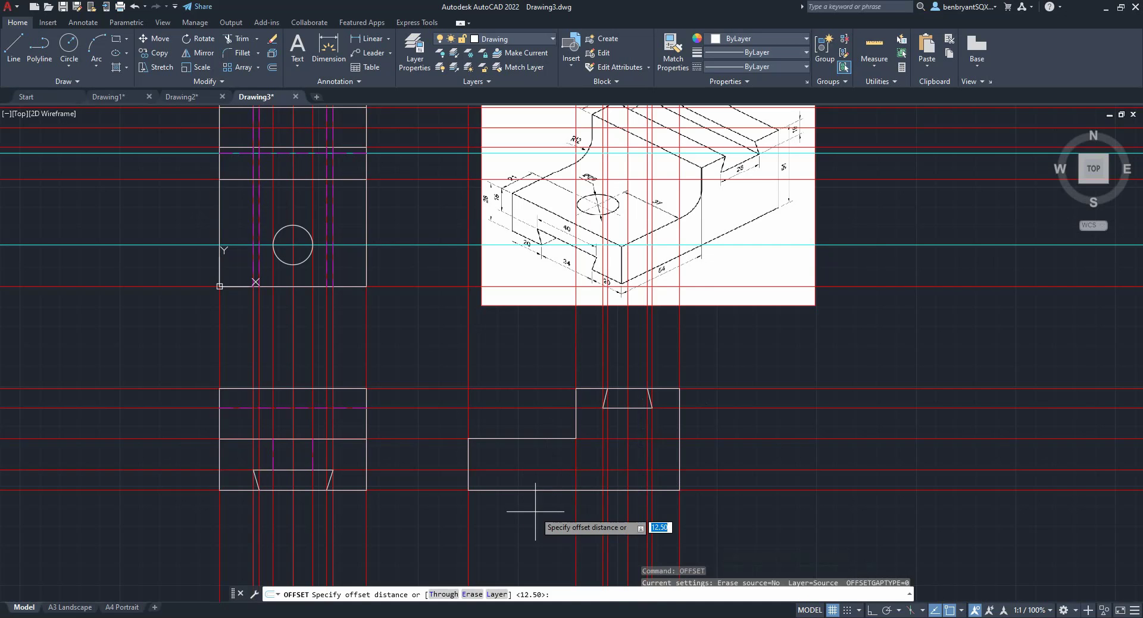
{"action": "type", "text": "21"}
{"action": "key", "text": "Return"}
{"action": "left_click", "coordinate": [469, 522]}
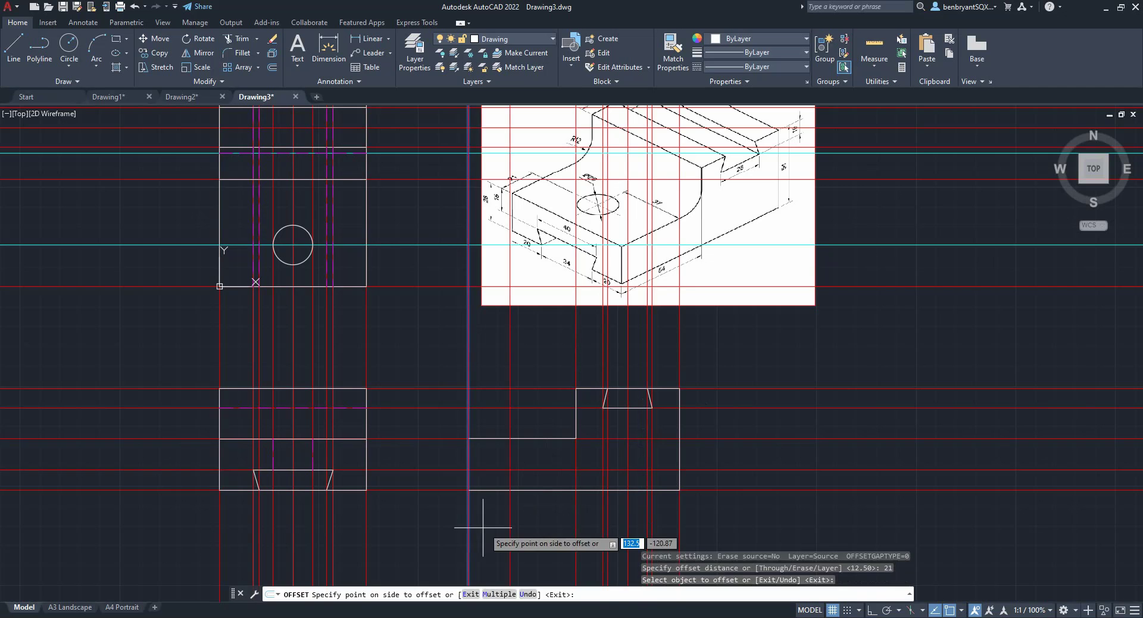
{"action": "left_click", "coordinate": [491, 524]}
{"action": "key", "text": "Escape"}
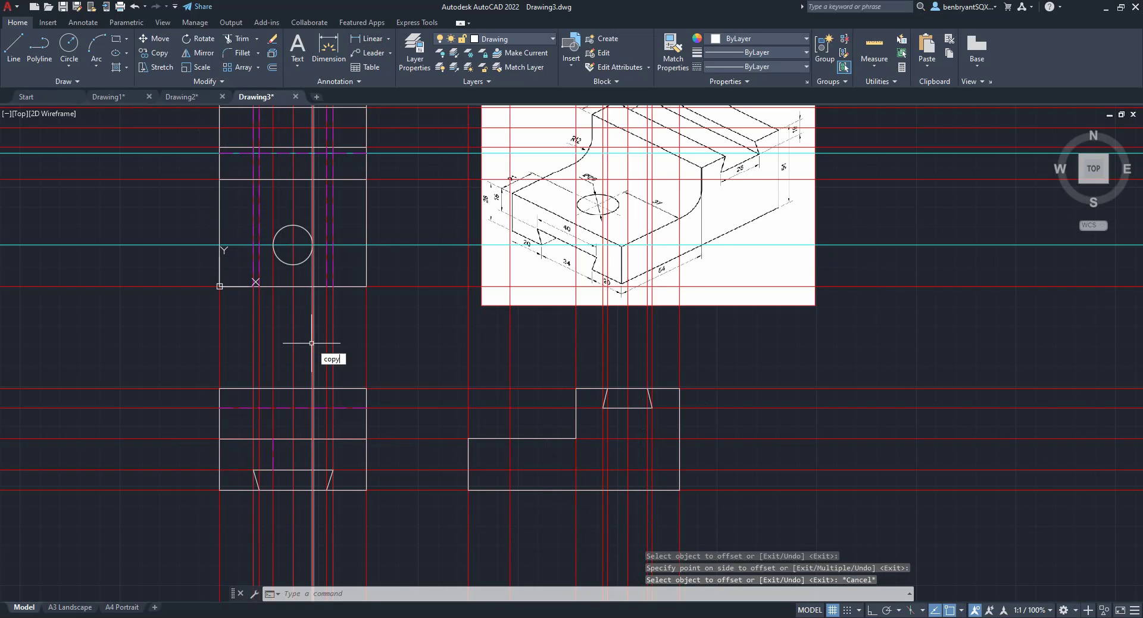
Copy the front view's two hidden line segments across into the side view
{"action": "type", "text": "copy"}
{"action": "key", "text": "Return"}
{"action": "left_click", "coordinate": [262, 424]}
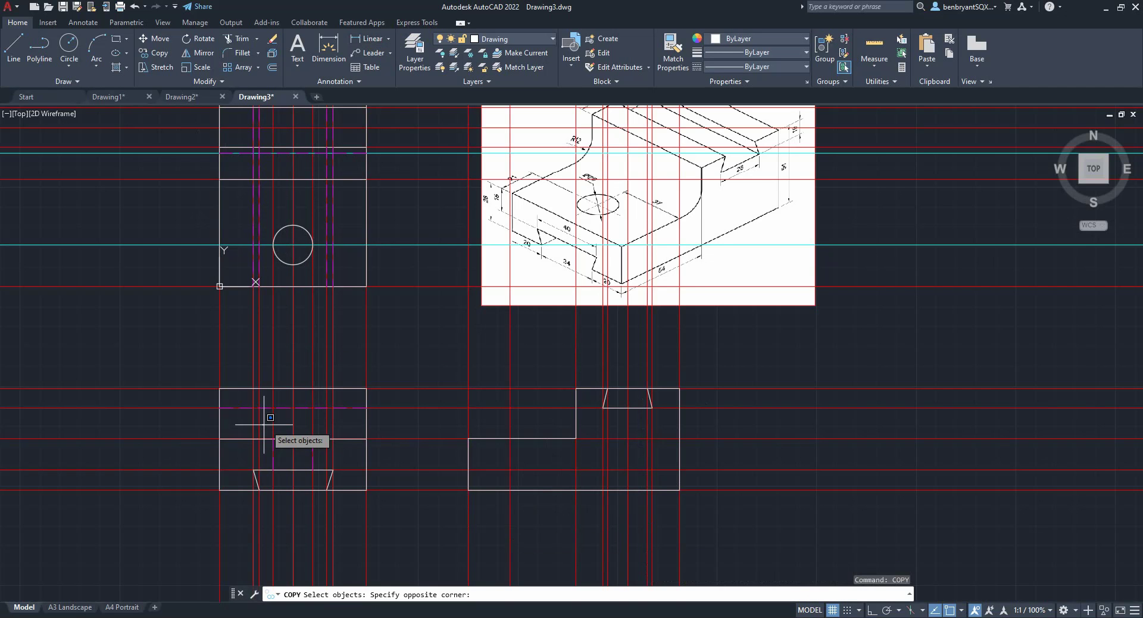
{"action": "left_click", "coordinate": [336, 456]}
{"action": "key", "text": "Return"}
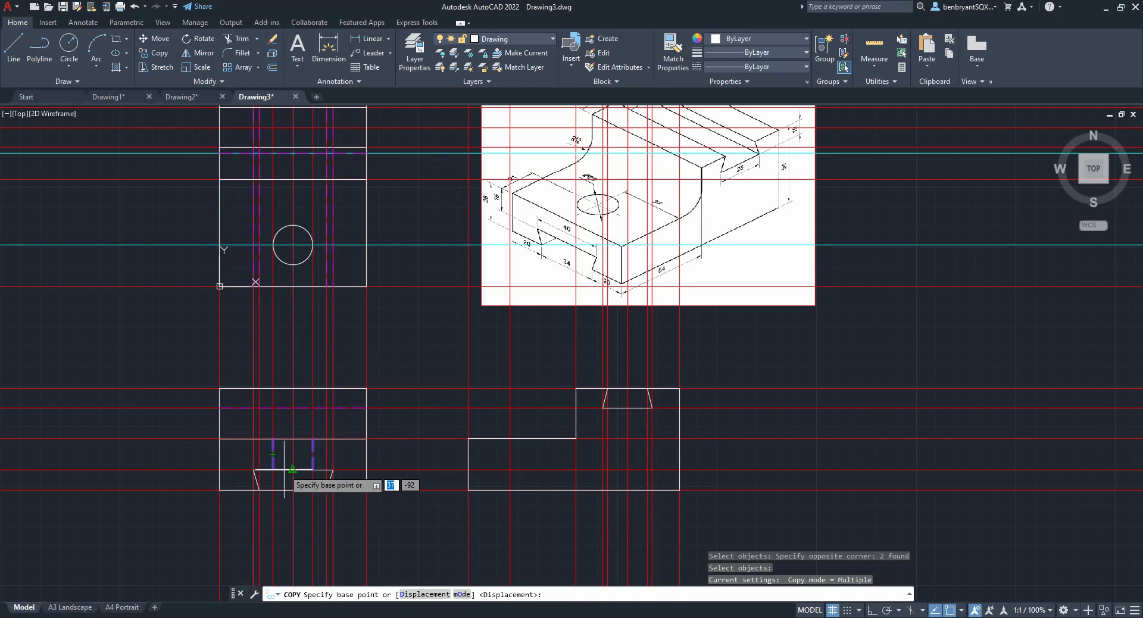
{"action": "left_click", "coordinate": [293, 469]}
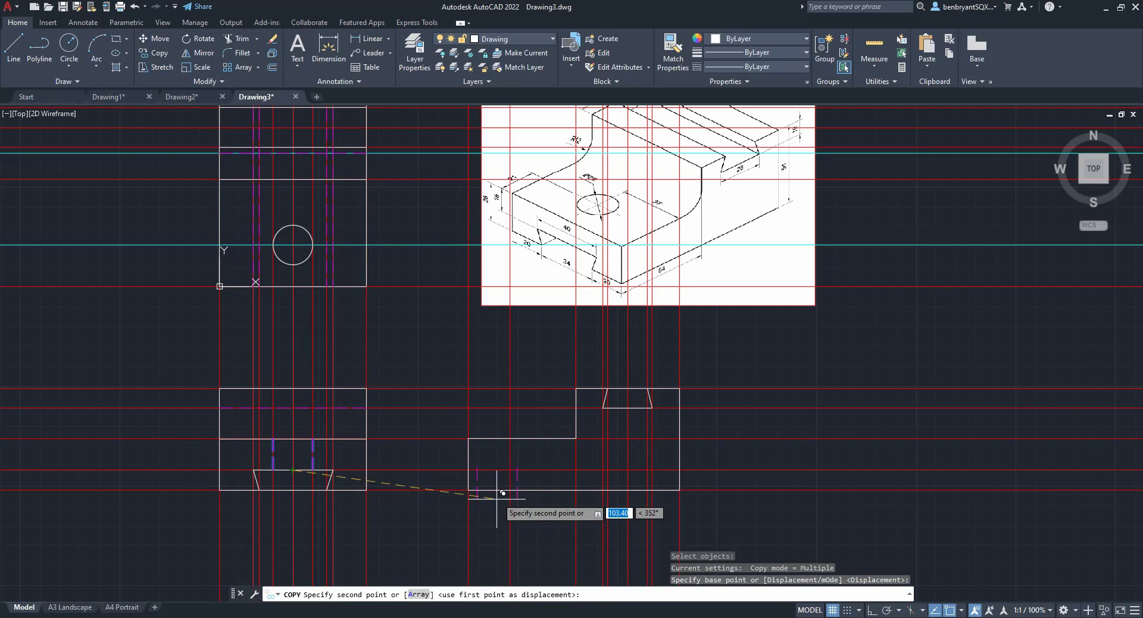
{"action": "left_click", "coordinate": [510, 470]}
{"action": "key", "text": "Escape"}
Grip-stretch both copied hidden lines down to the side view's bottom edge
{"action": "left_click", "coordinate": [490, 454]}
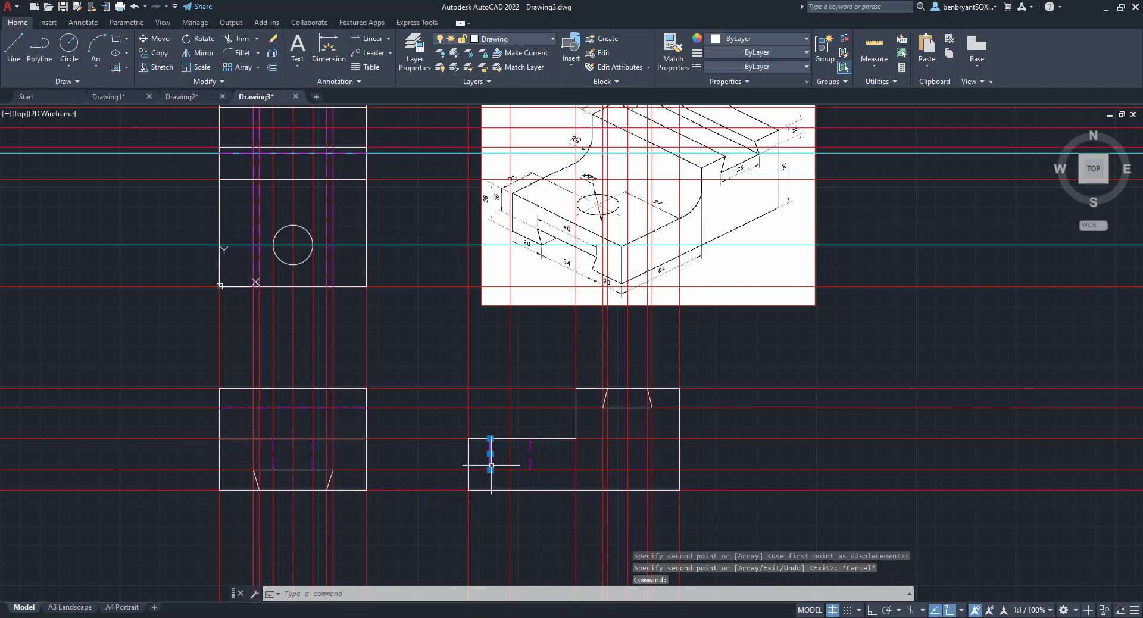
{"action": "left_click", "coordinate": [487, 464]}
{"action": "left_click", "coordinate": [490, 493]}
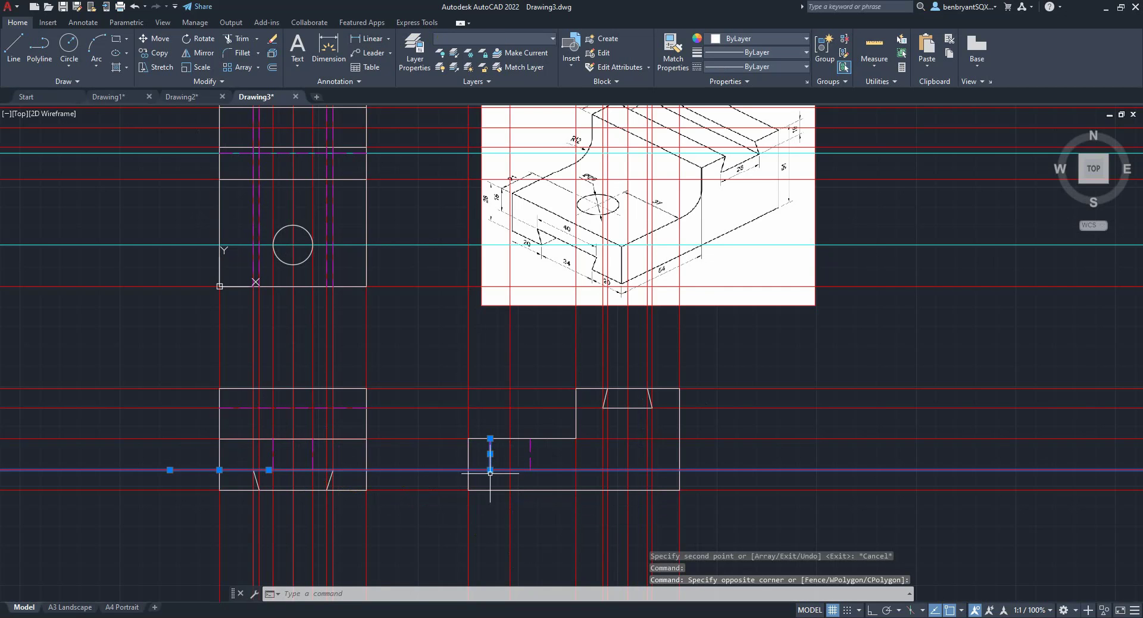
{"action": "left_click", "coordinate": [490, 470]}
{"action": "left_click", "coordinate": [490, 490]}
{"action": "left_click", "coordinate": [530, 462]}
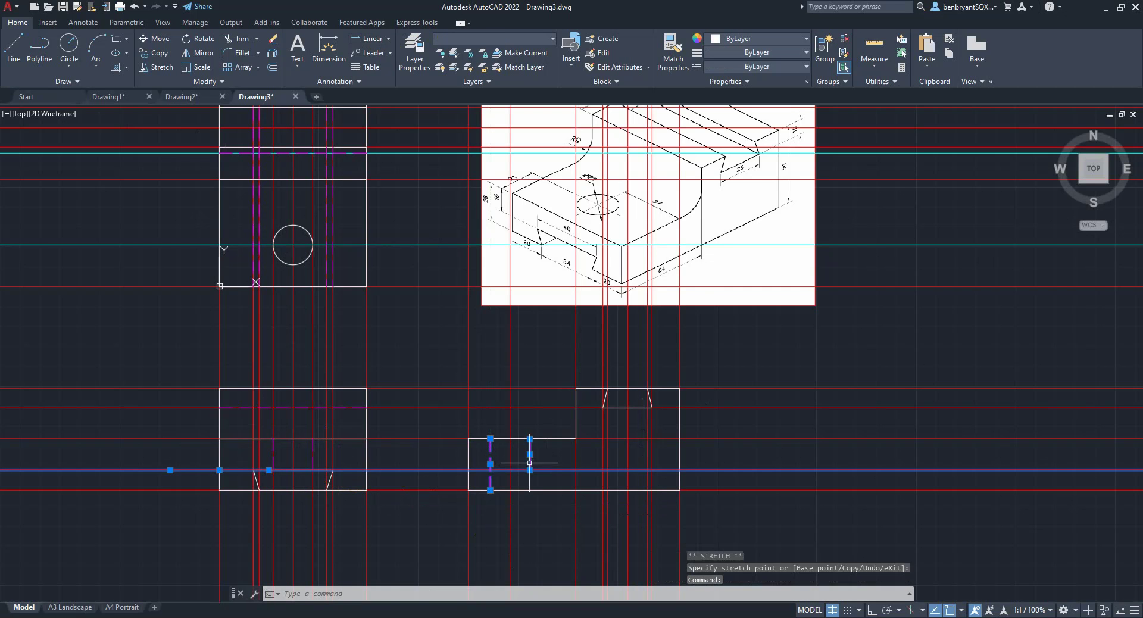
{"action": "left_click", "coordinate": [530, 470]}
{"action": "left_click", "coordinate": [530, 489]}
{"action": "key", "text": "Escape"}
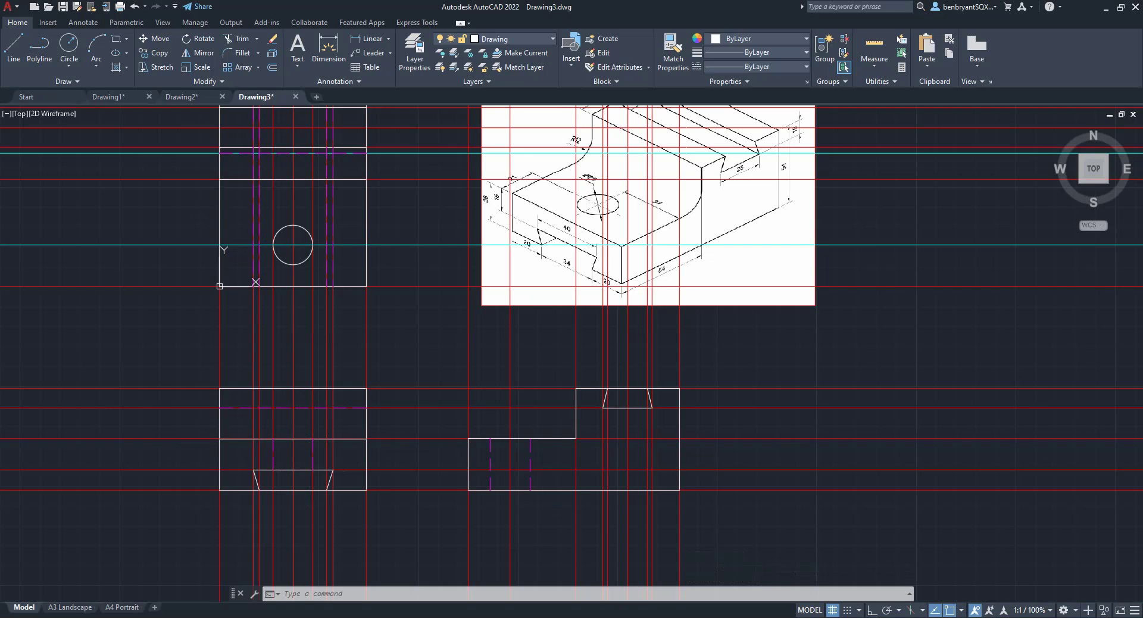
Fillet the side view's inner step corner with radius 12
{"action": "type", "text": "fi"}
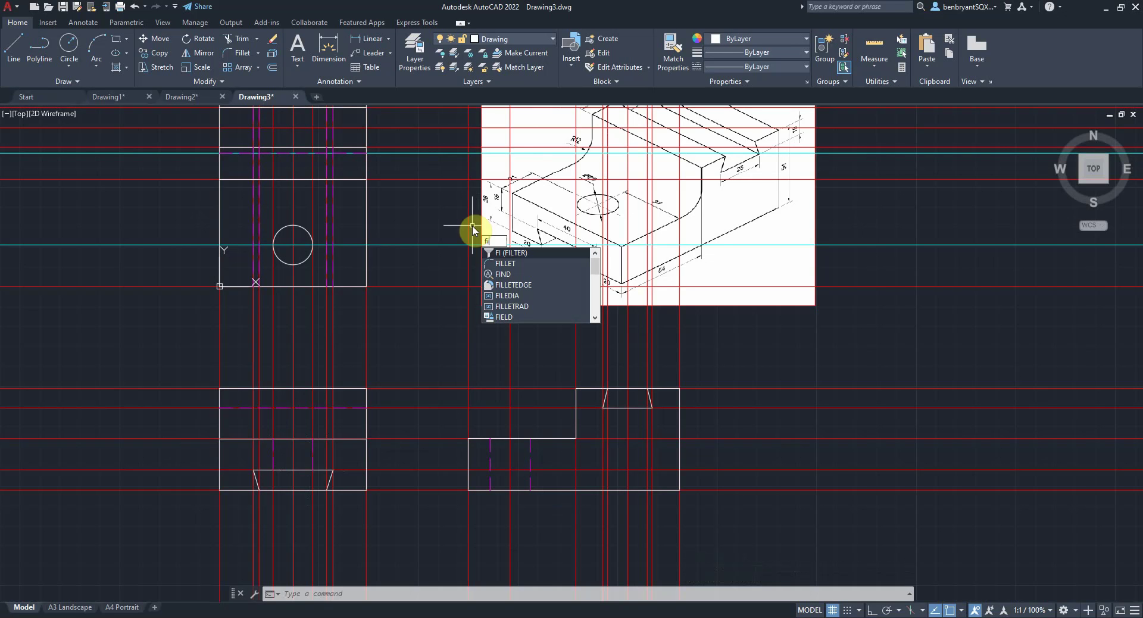
{"action": "type", "text": "ll"}
{"action": "key", "text": "Return"}
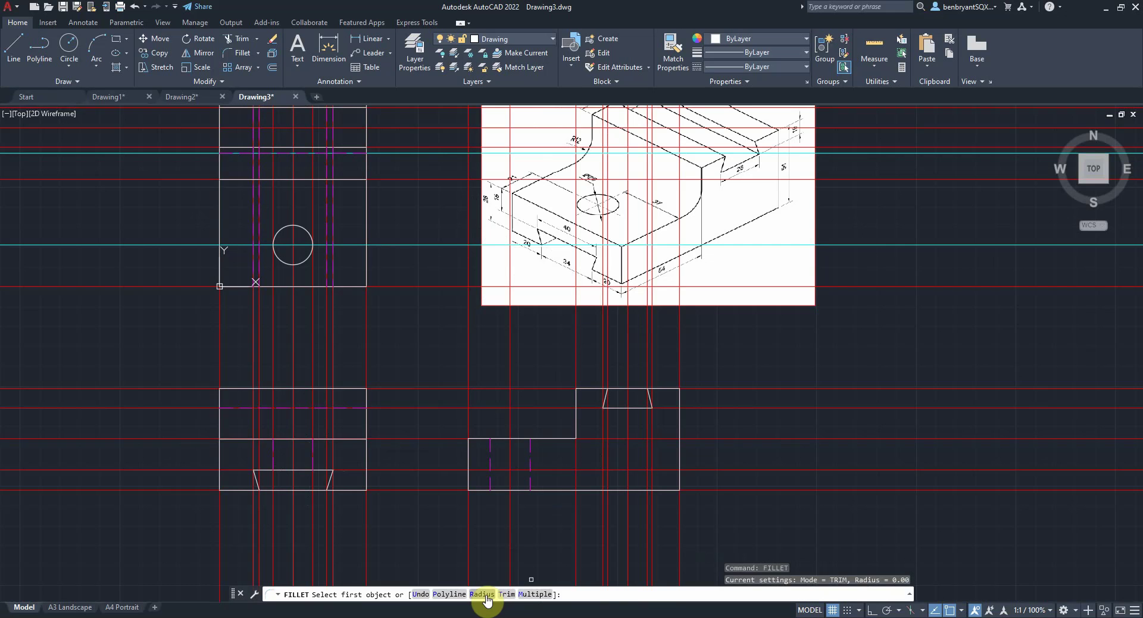
{"action": "key", "text": "Return"}
{"action": "type", "text": "1"}
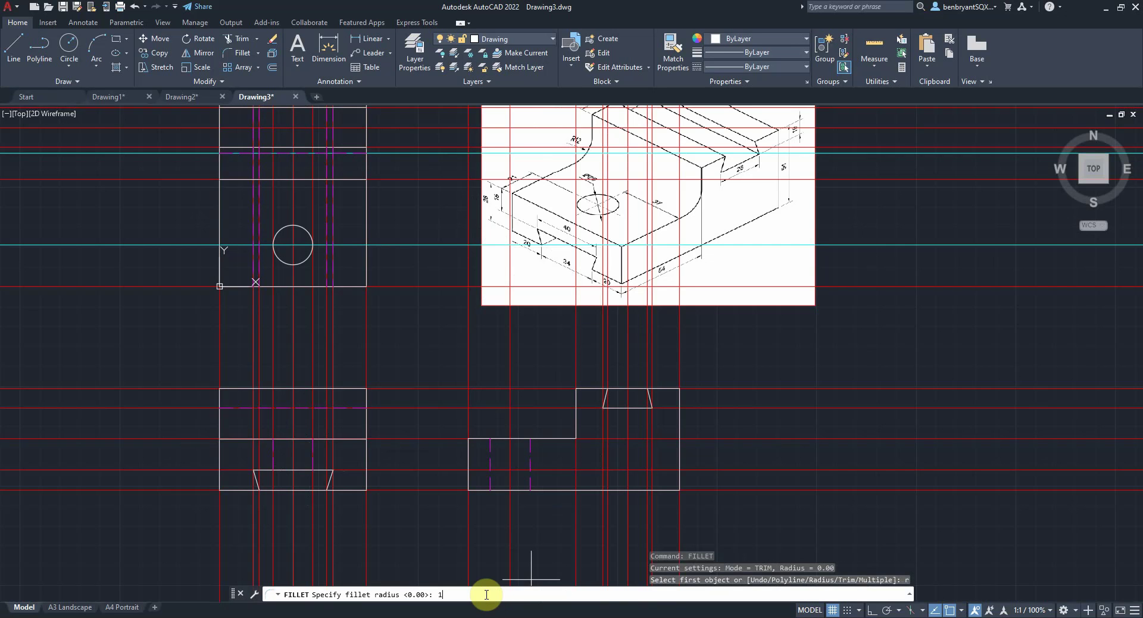
{"action": "type", "text": "2"}
{"action": "key", "text": "Return"}
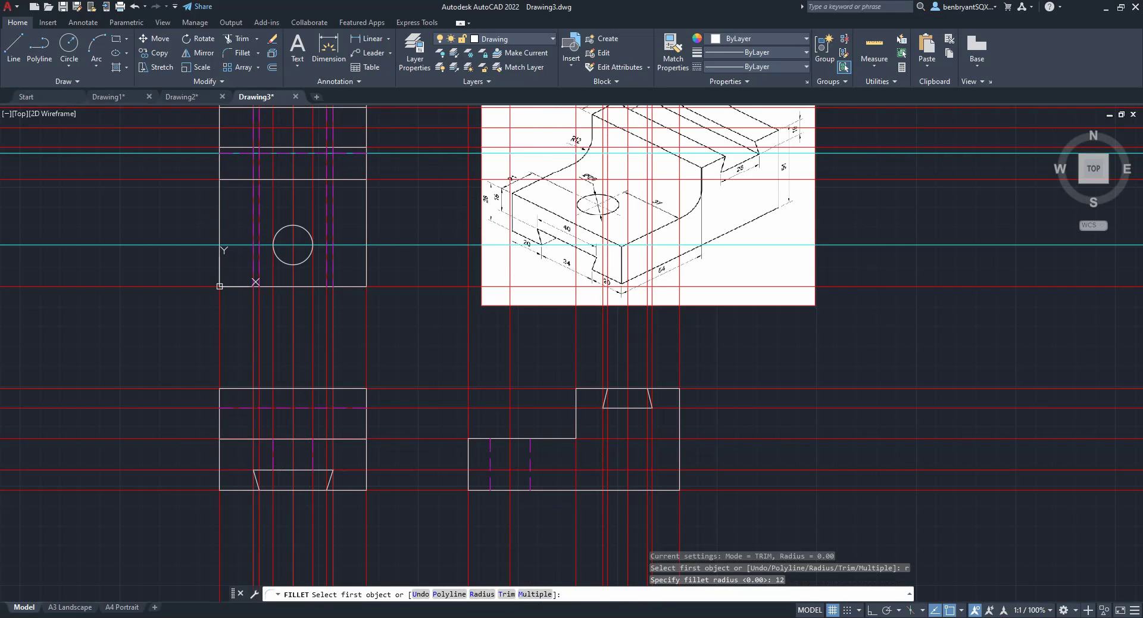
{"action": "left_click", "coordinate": [559, 438]}
{"action": "left_click", "coordinate": [576, 420]}
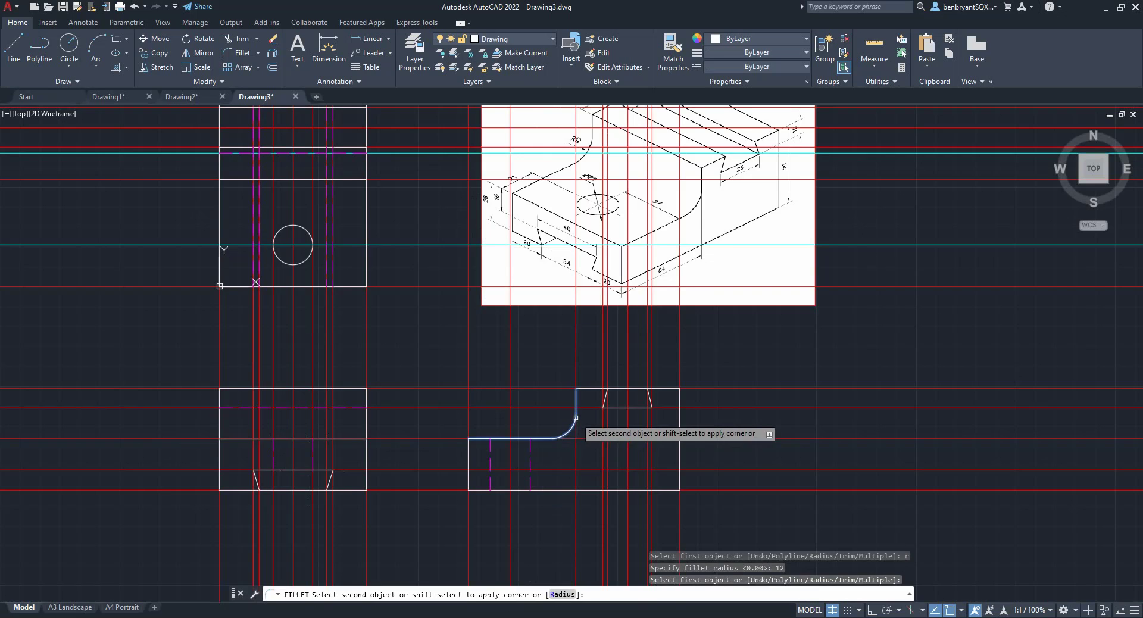
Select the new R12 fillet arc and delete it
{"action": "scroll", "coordinate": [538, 445], "scroll_direction": "up", "scroll_amount": 3}
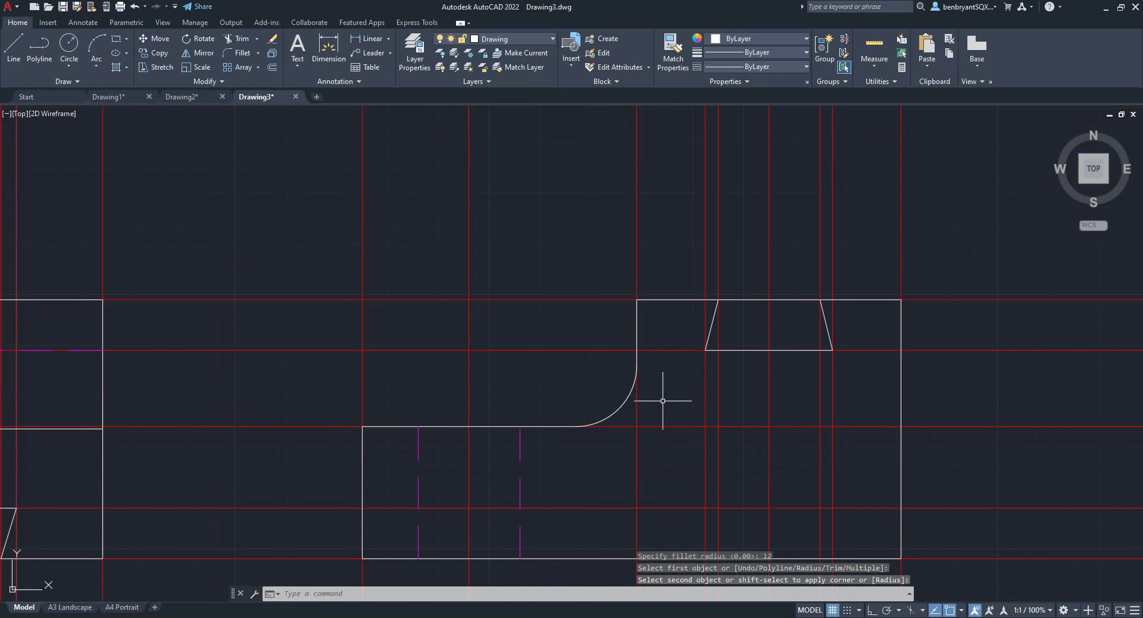
{"action": "scroll", "coordinate": [663, 401], "scroll_direction": "down", "scroll_amount": 4}
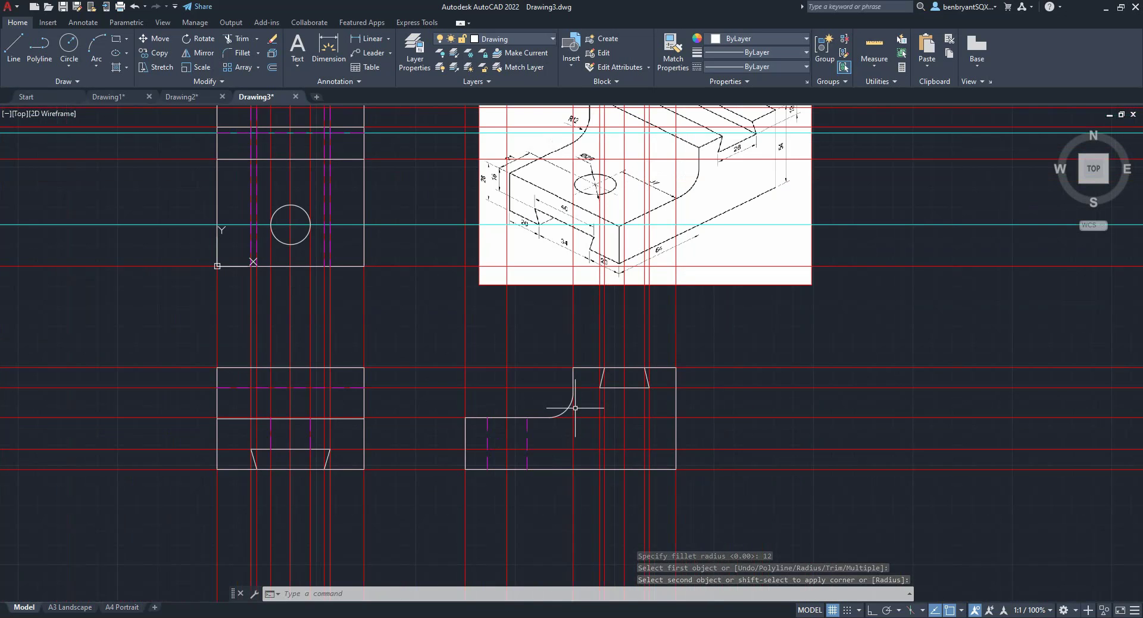
{"action": "left_click", "coordinate": [565, 409]}
{"action": "scroll", "coordinate": [587, 419], "scroll_direction": "up", "scroll_amount": 2}
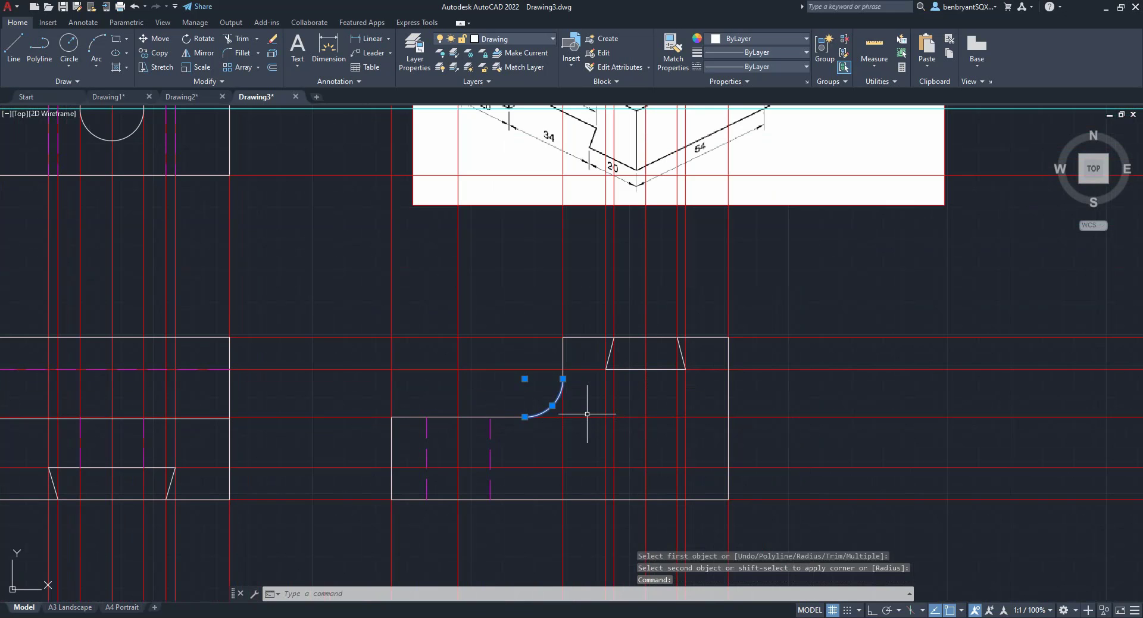
{"action": "key", "text": "Delete"}
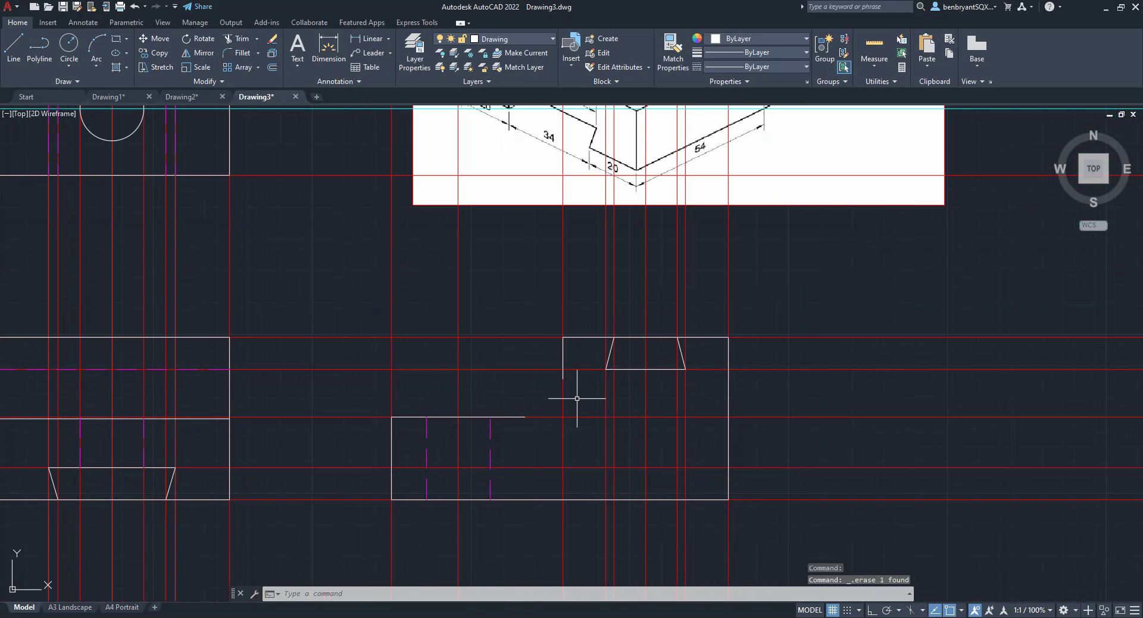
Undo the last three actions and bring the inner step corner into view
{"action": "left_click", "coordinate": [135, 10]}
{"action": "left_click", "coordinate": [135, 10]}
{"action": "left_click", "coordinate": [135, 11]}
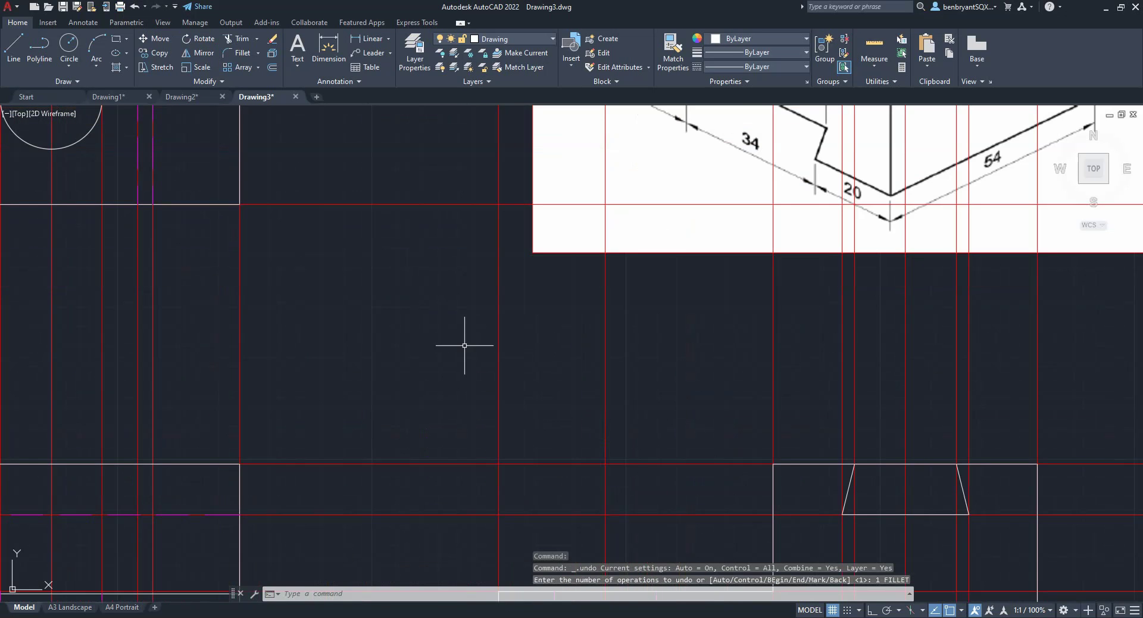
{"action": "scroll", "coordinate": [658, 431], "scroll_direction": "down", "scroll_amount": 3}
{"action": "middle_click_drag", "start_coordinate": [658, 432], "coordinate": [383, 255]}
{"action": "scroll", "coordinate": [382, 256], "scroll_direction": "up", "scroll_amount": 4}
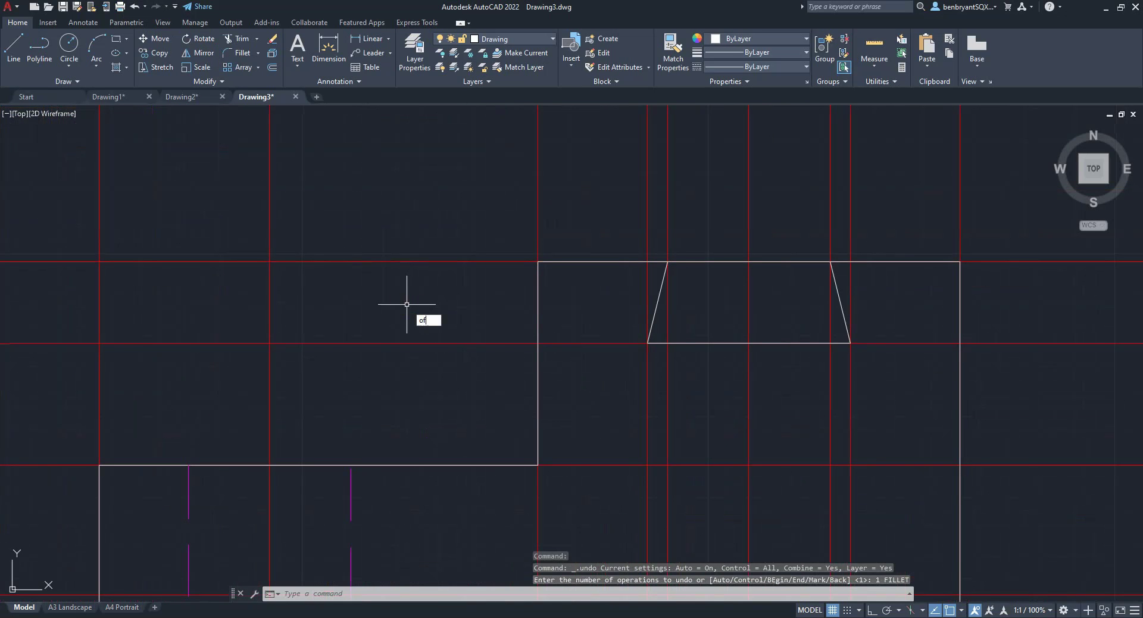
Offset the vertical and horizontal construction lines by 12 and draw an R12 circle at their intersection
{"action": "key", "text": "Return"}
{"action": "type", "text": "12"}
{"action": "key", "text": "Return"}
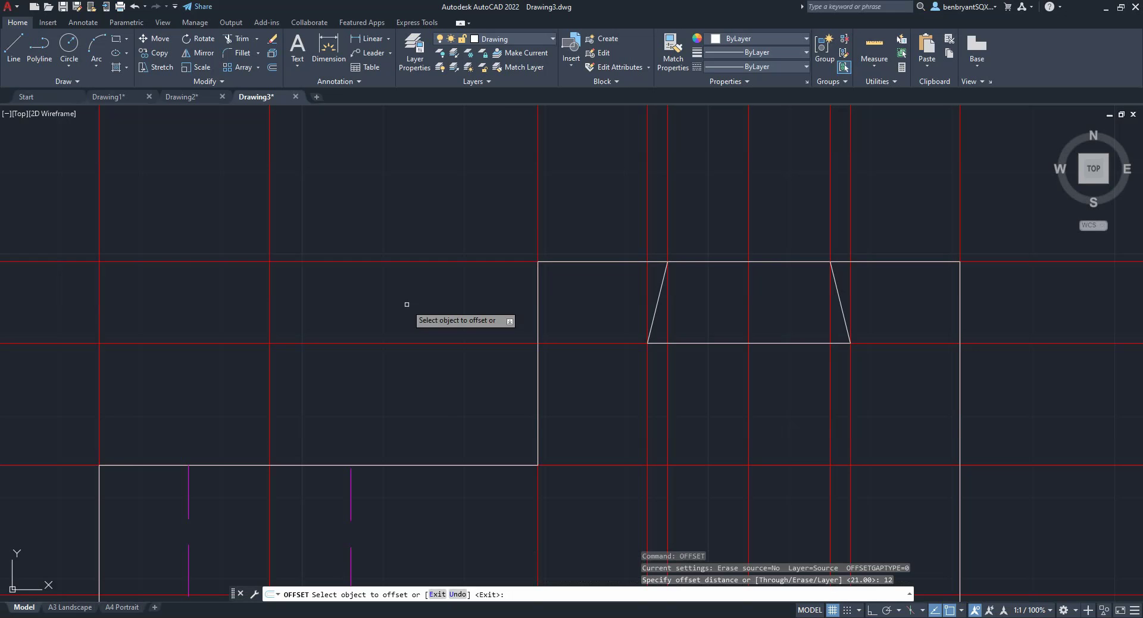
{"action": "left_click", "coordinate": [538, 232]}
{"action": "left_click", "coordinate": [468, 350]}
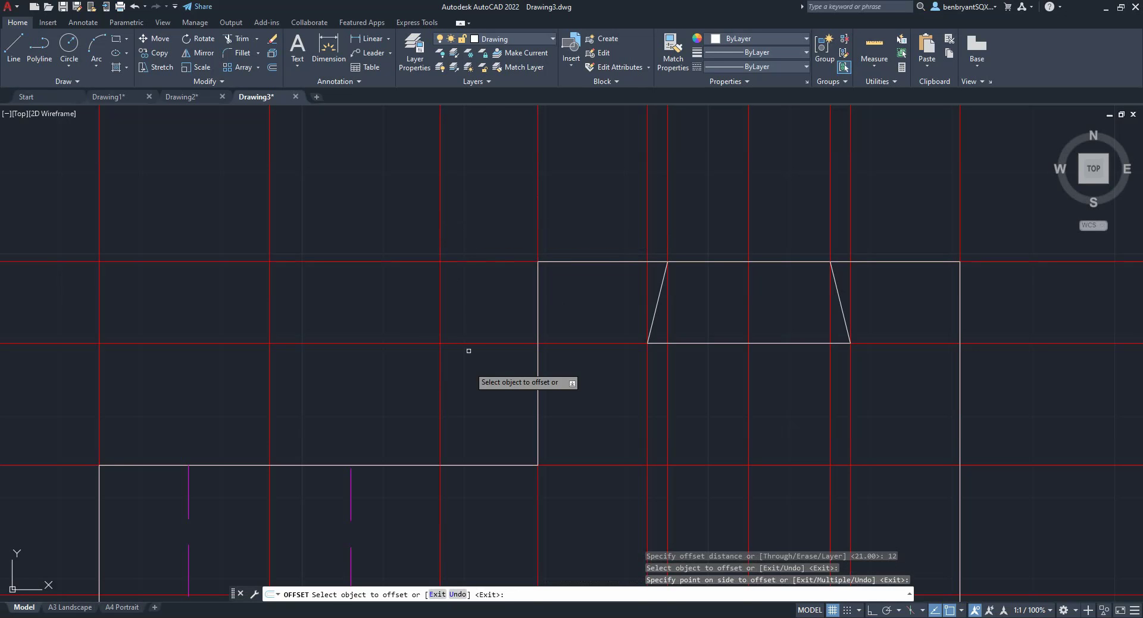
{"action": "left_click", "coordinate": [600, 464]}
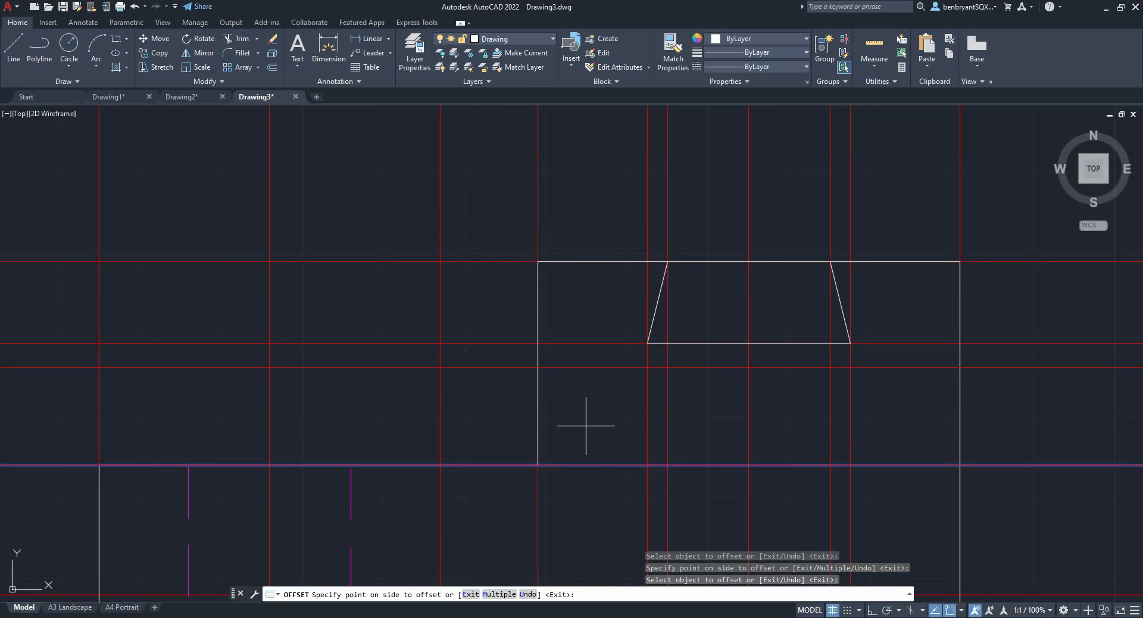
{"action": "left_click", "coordinate": [587, 421]}
{"action": "left_click", "coordinate": [70, 44]}
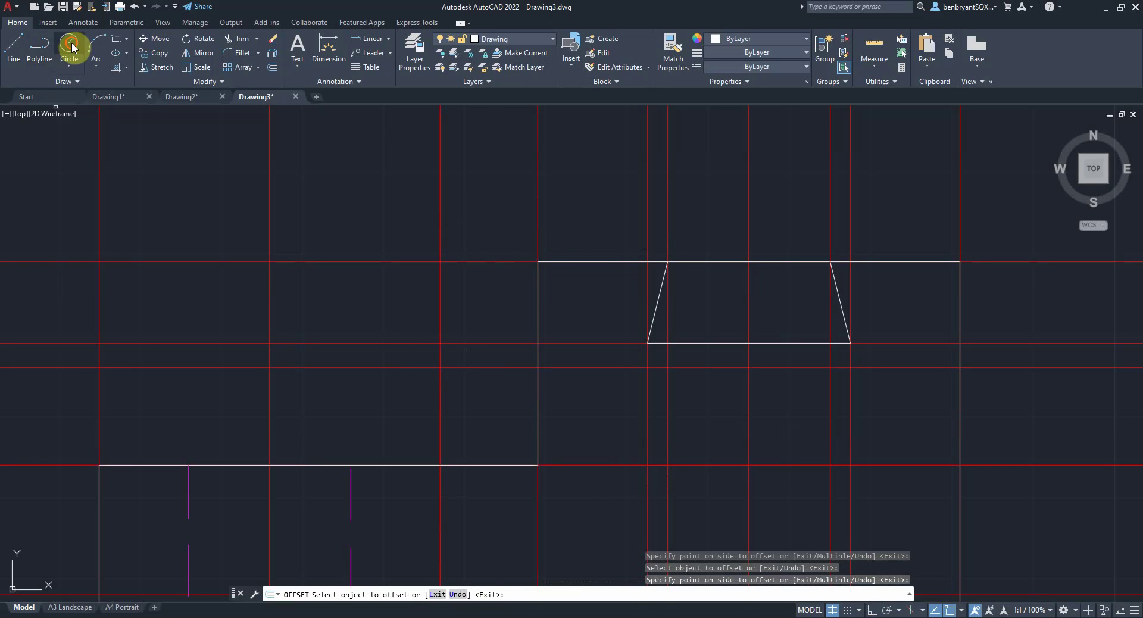
{"action": "left_click", "coordinate": [440, 367]}
{"action": "key", "text": "Return"}
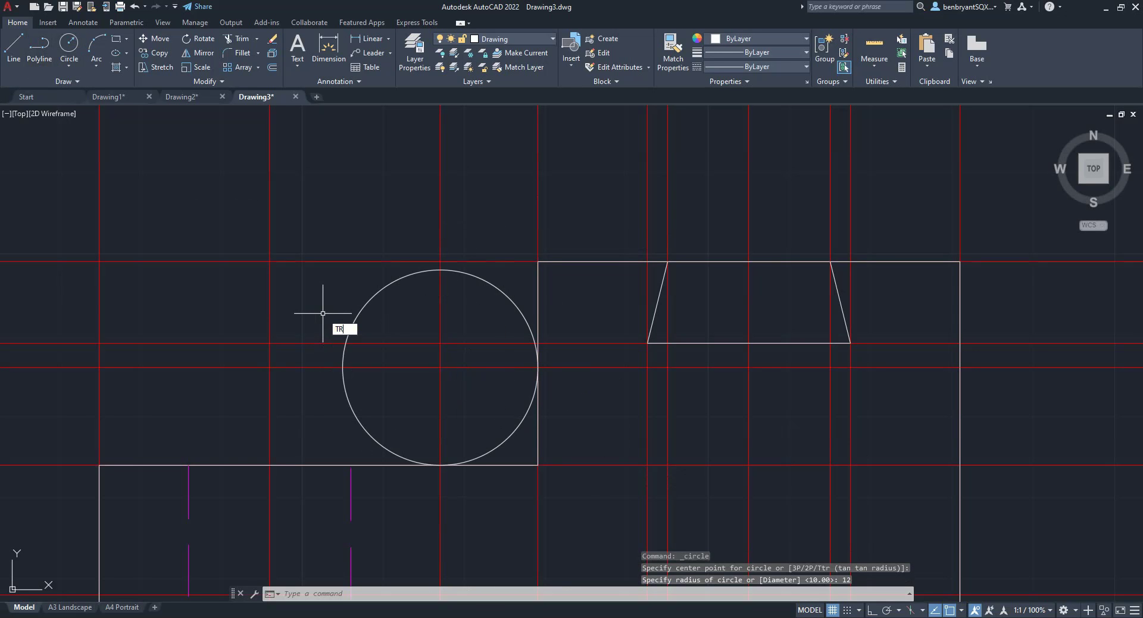
Trim the circle and adjoining edges, leaving a radius-12 quarter arc at the corner
{"action": "key", "text": "Return"}
{"action": "left_click", "coordinate": [493, 288]}
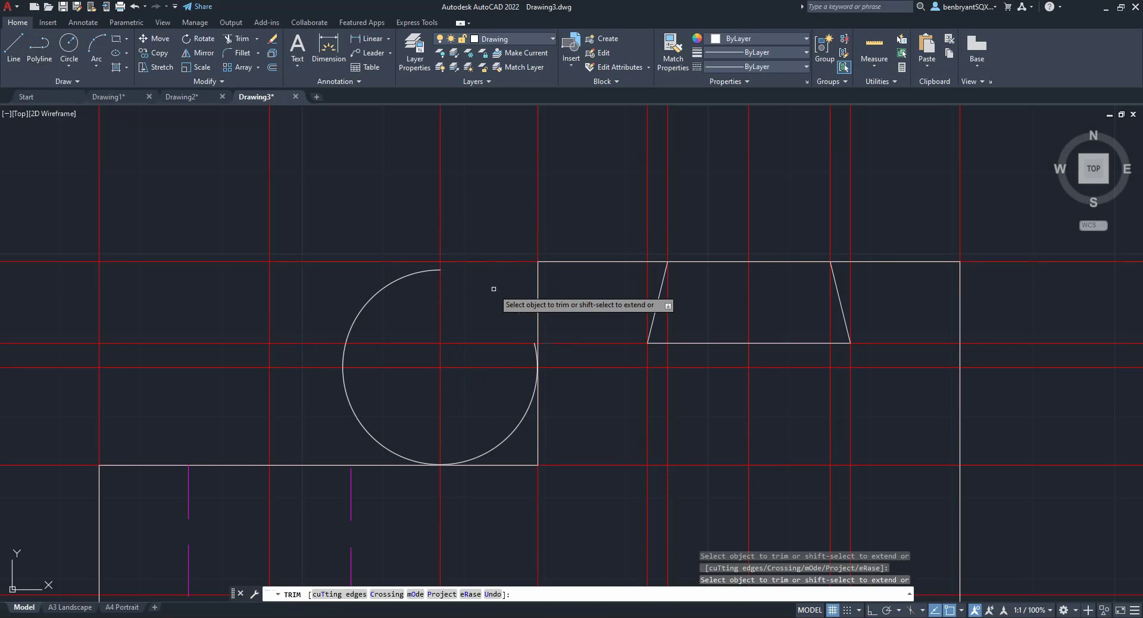
{"action": "left_click", "coordinate": [411, 274]}
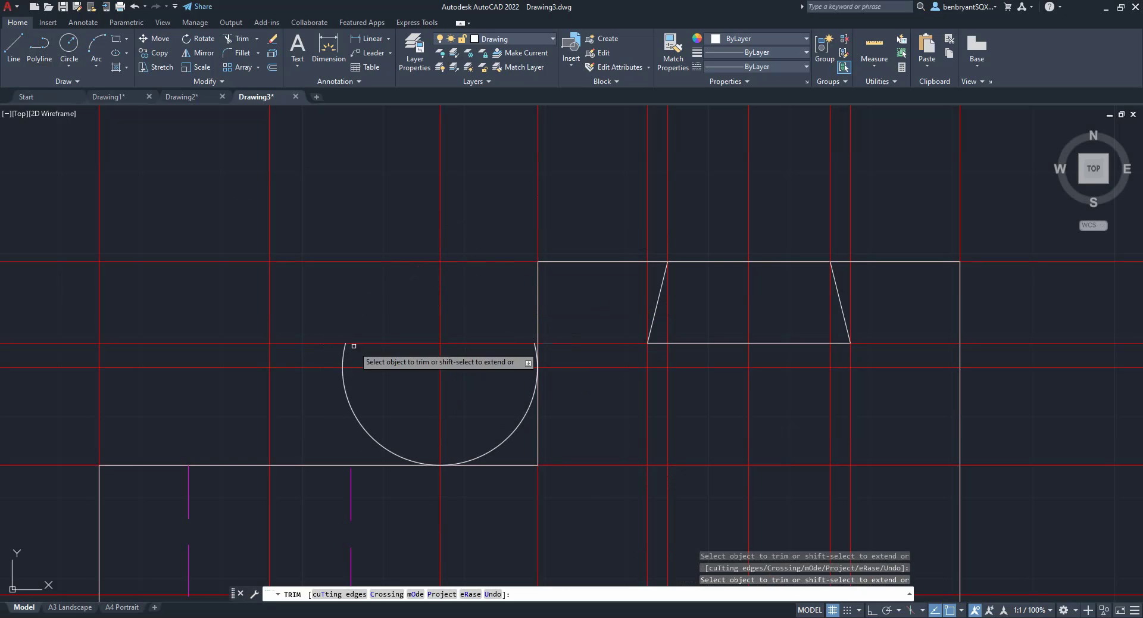
{"action": "left_click", "coordinate": [358, 418]}
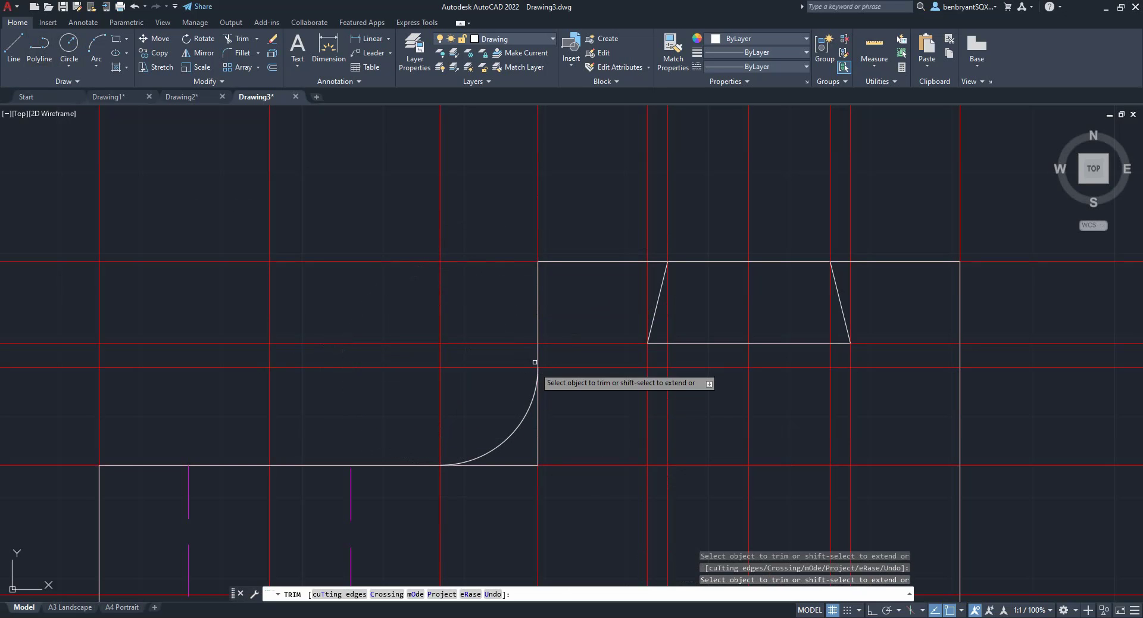
{"action": "left_click", "coordinate": [537, 413]}
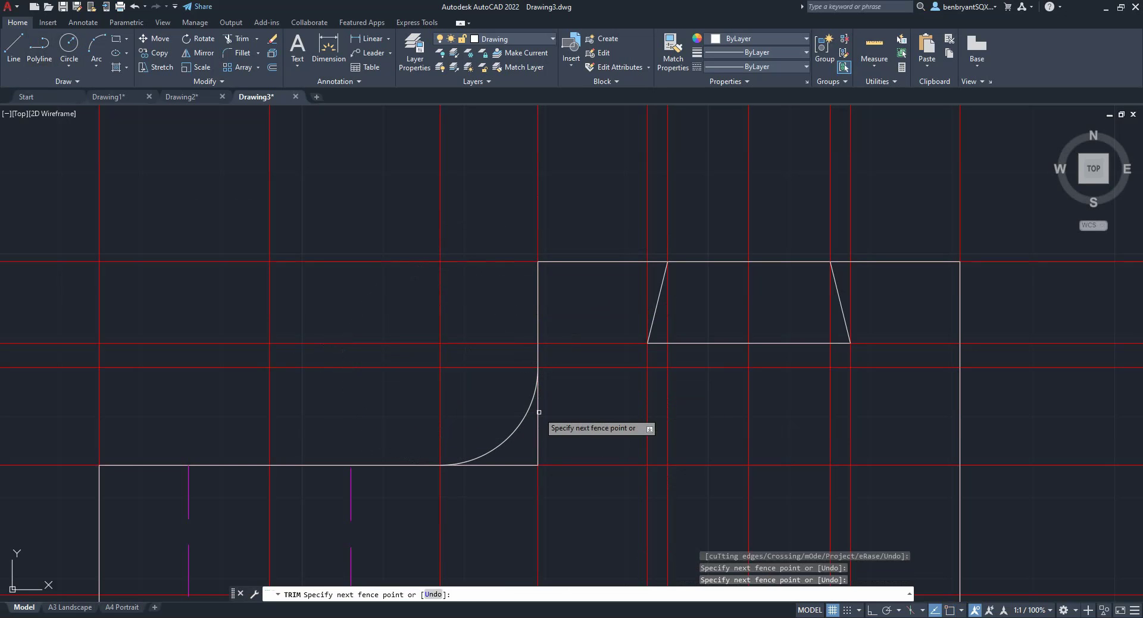
{"action": "left_click", "coordinate": [523, 466]}
{"action": "scroll", "coordinate": [458, 402], "scroll_direction": "down", "scroll_amount": 3}
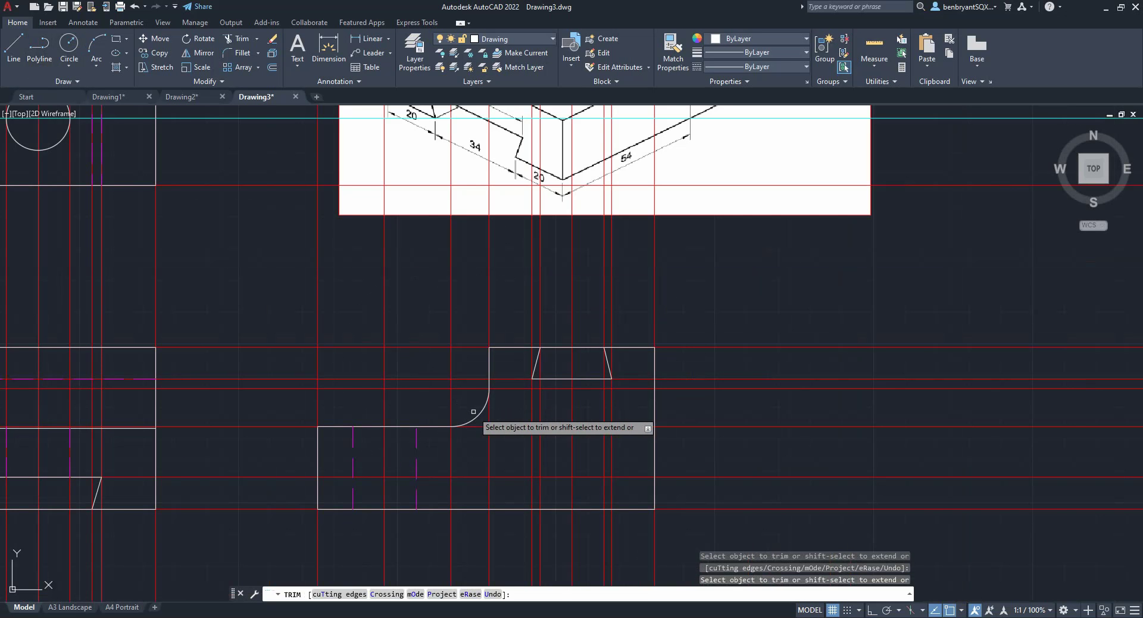
{"action": "key", "text": "Escape"}
{"action": "left_click", "coordinate": [482, 410]}
{"action": "left_click", "coordinate": [482, 410]}
{"action": "key", "text": "Escape"}
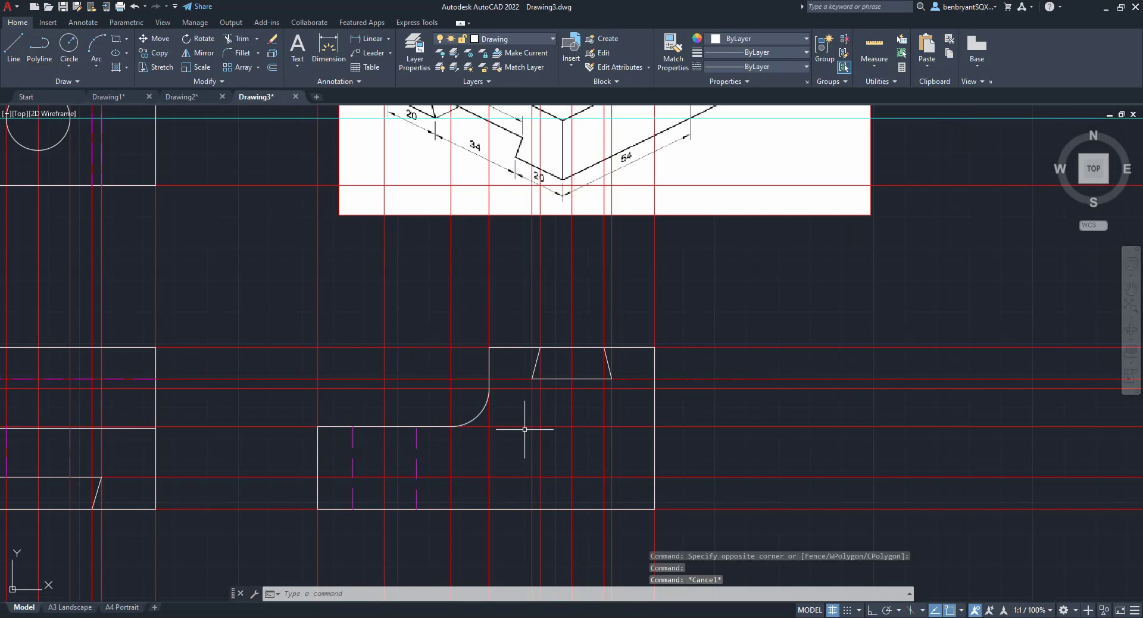
{"action": "scroll", "coordinate": [485, 432], "scroll_direction": "down", "scroll_amount": 3}
Turn off the Construction and vision layers from the Layer dropdown
{"action": "scroll", "coordinate": [480, 439], "scroll_direction": "up", "scroll_amount": 2}
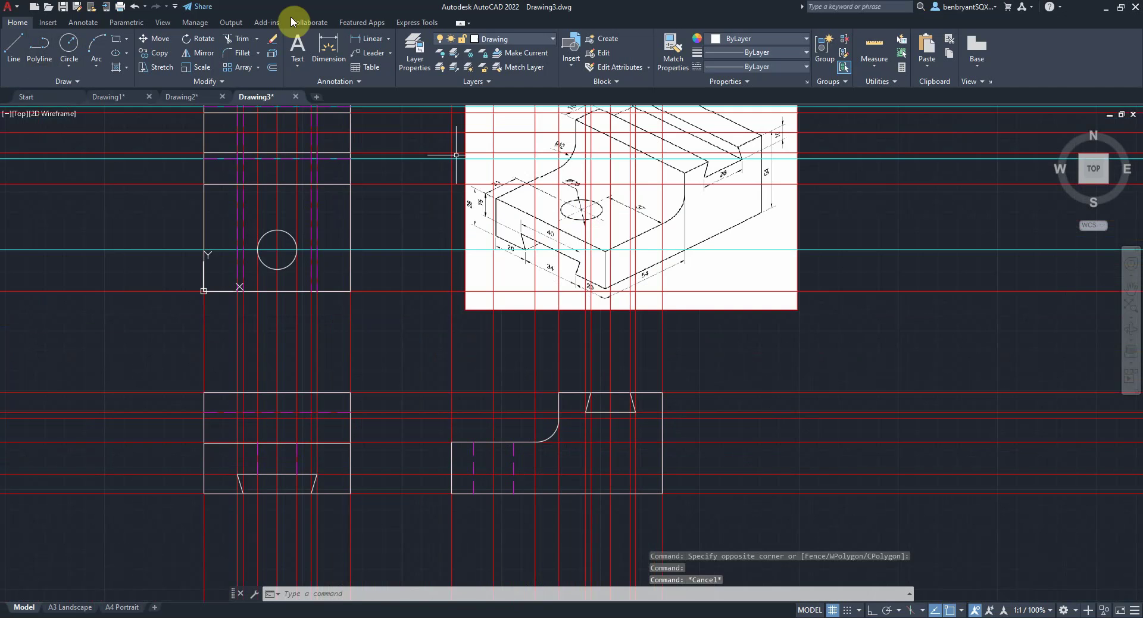
{"action": "left_click", "coordinate": [500, 40]}
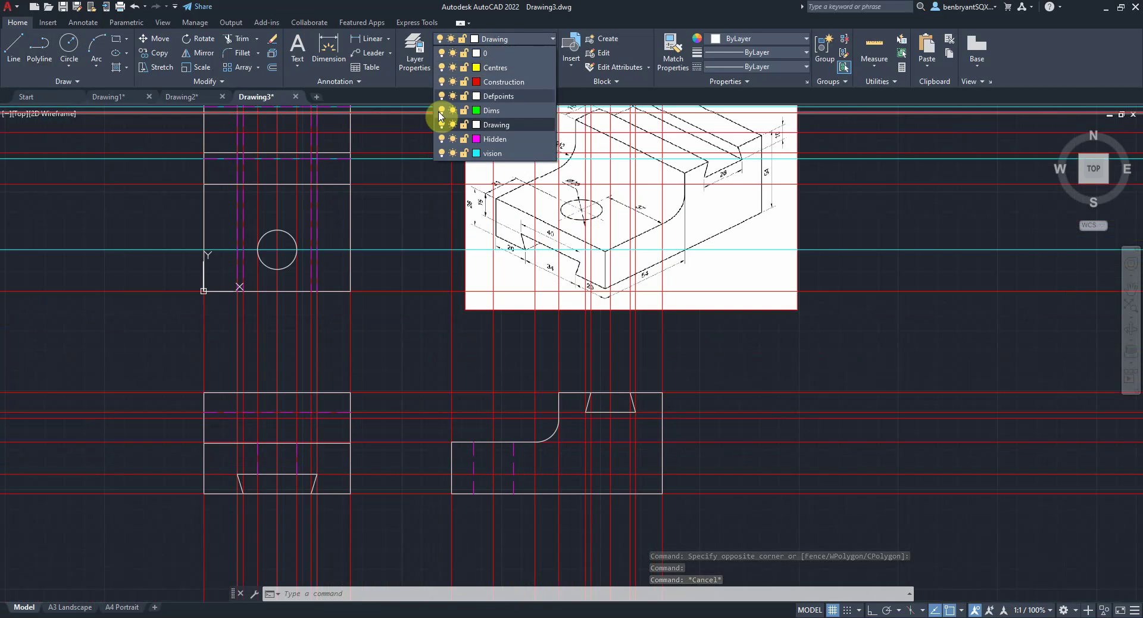
{"action": "left_click", "coordinate": [441, 83]}
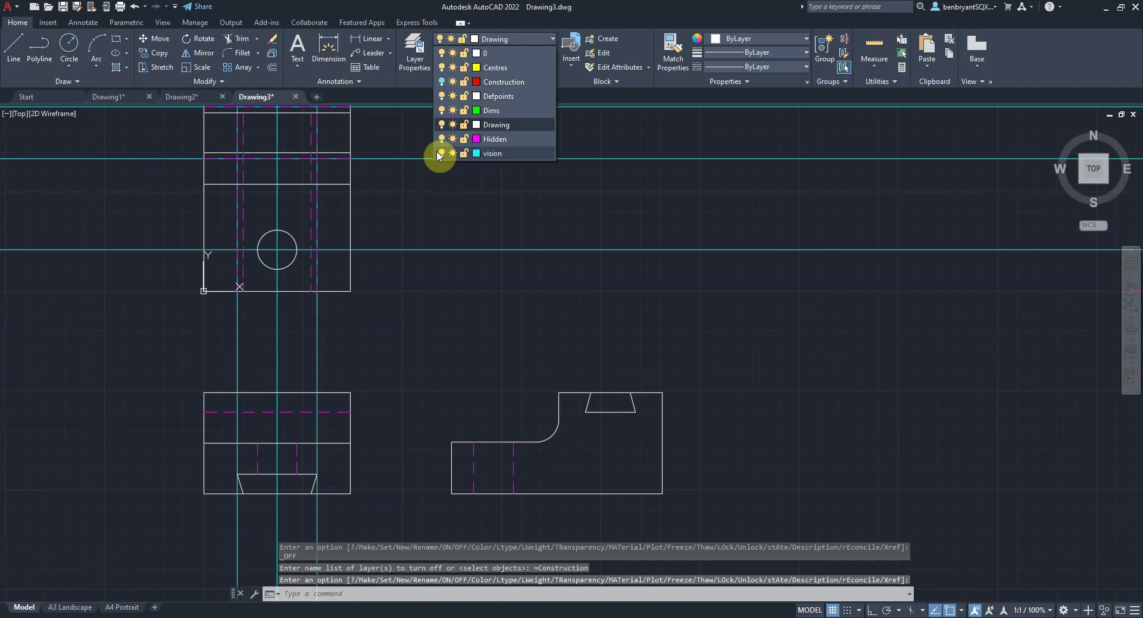
{"action": "left_click", "coordinate": [441, 153]}
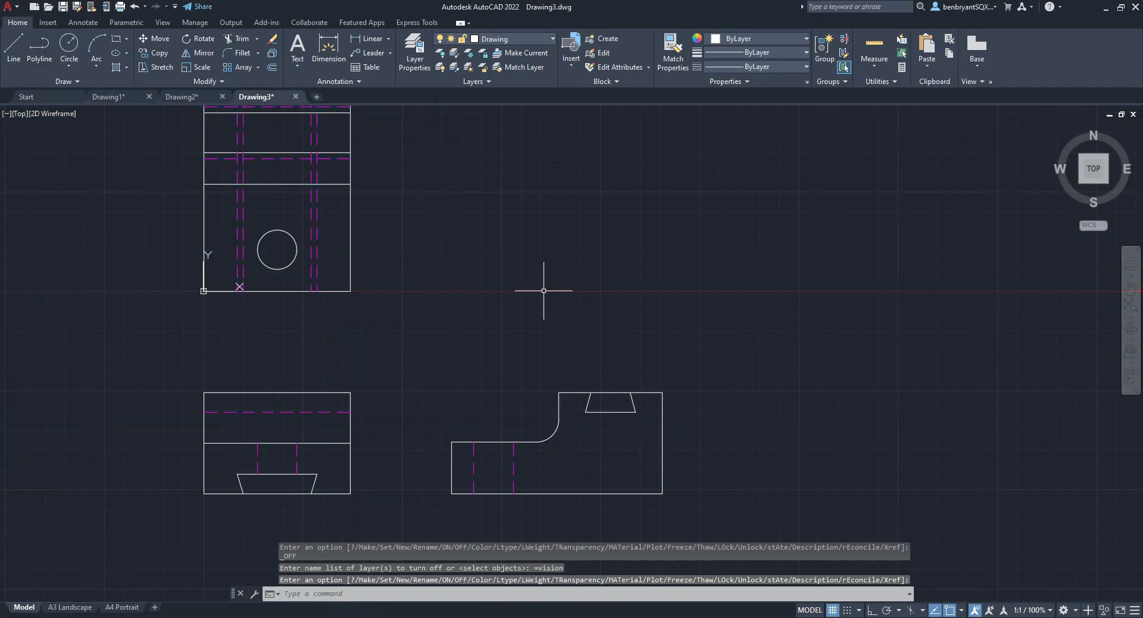
{"action": "middle_click_drag", "start_coordinate": [513, 291], "coordinate": [588, 294]}
Trim away the closing edges of the trapezoid notches in the front and side views
{"action": "key", "text": "Return"}
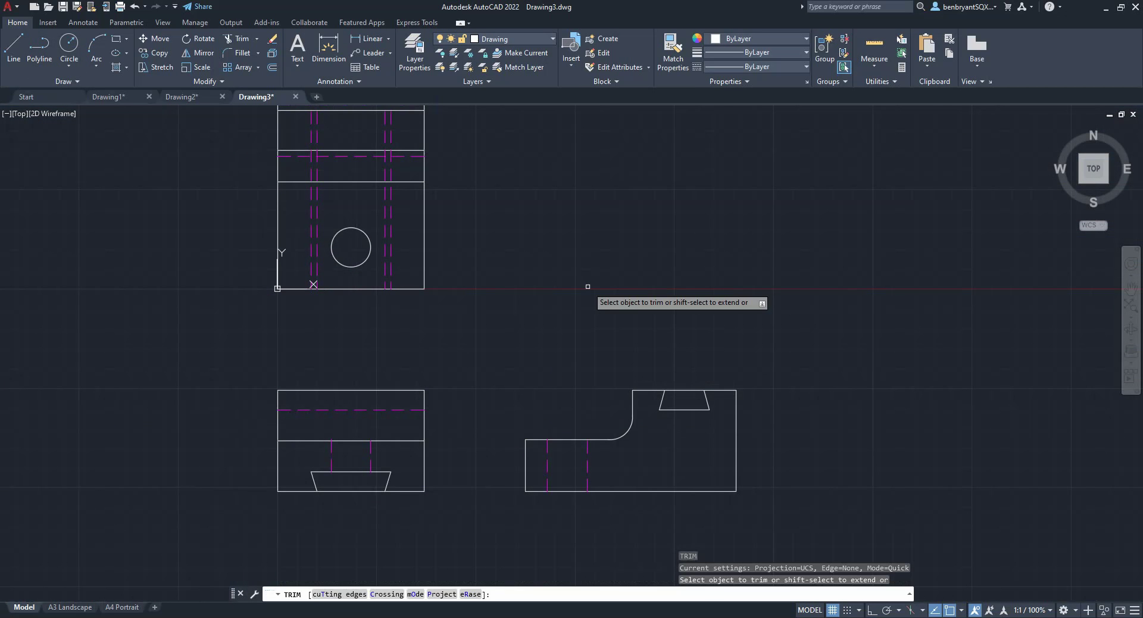
{"action": "left_click_drag", "start_coordinate": [683, 401], "coordinate": [687, 380]}
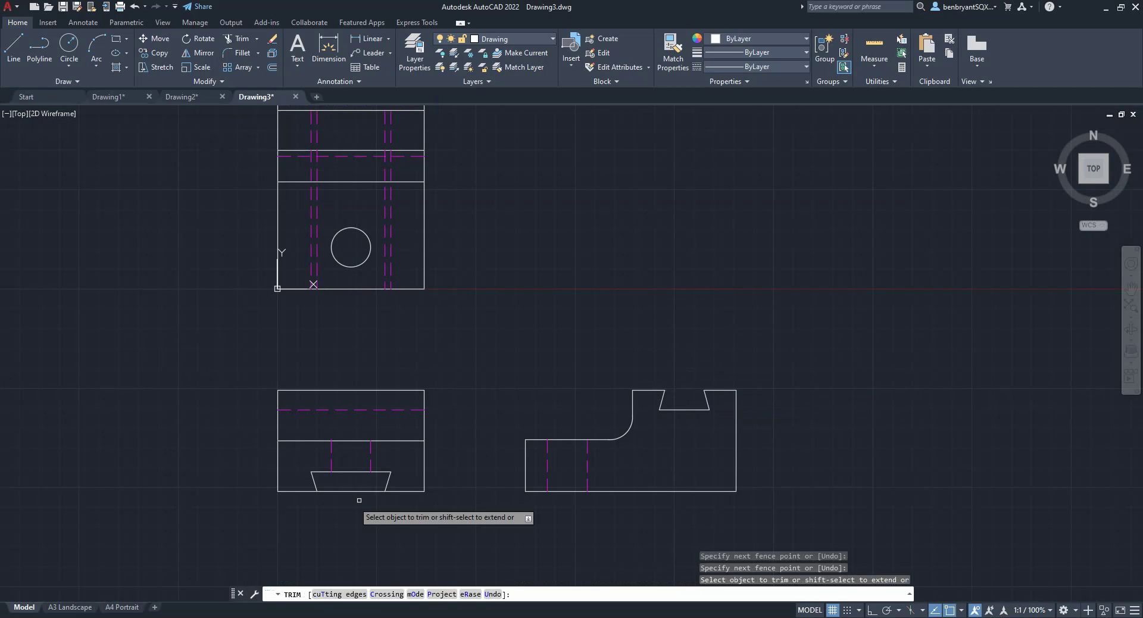
{"action": "left_click_drag", "start_coordinate": [347, 503], "coordinate": [351, 476]}
{"action": "key", "text": "Escape"}
{"action": "scroll", "coordinate": [470, 482], "scroll_direction": "down", "scroll_amount": 2}
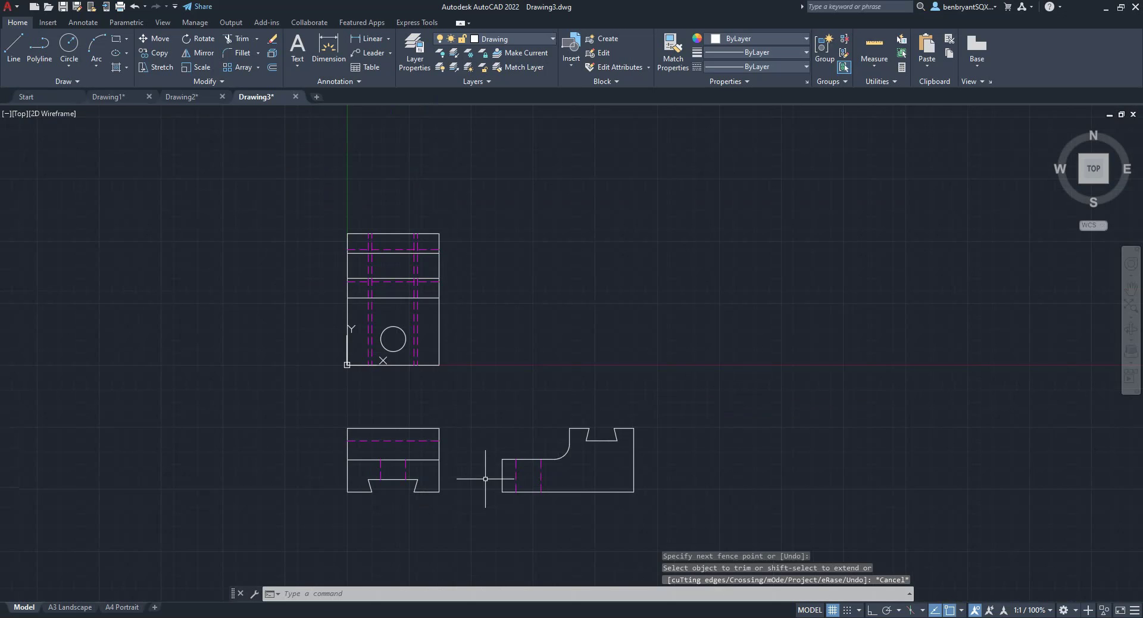
{"action": "middle_click_drag", "start_coordinate": [514, 409], "coordinate": [591, 409]}
{"action": "middle_click_drag", "start_coordinate": [619, 322], "coordinate": [619, 303]}
{"action": "scroll", "coordinate": [620, 302], "scroll_direction": "up", "scroll_amount": 2}
{"action": "middle_click_drag", "start_coordinate": [560, 277], "coordinate": [587, 240]}
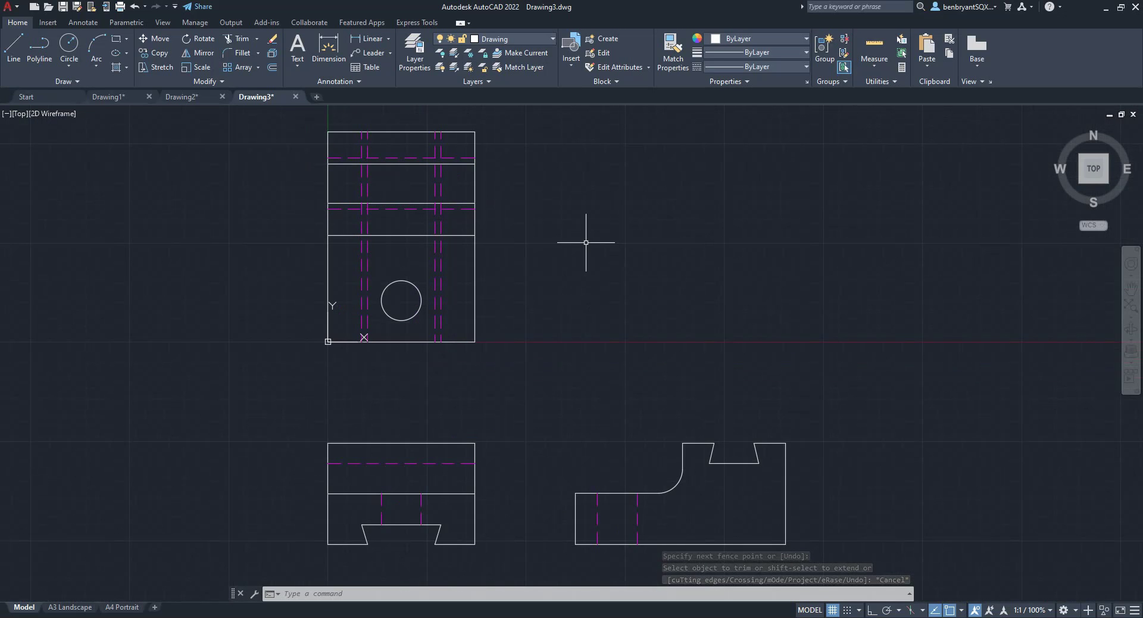